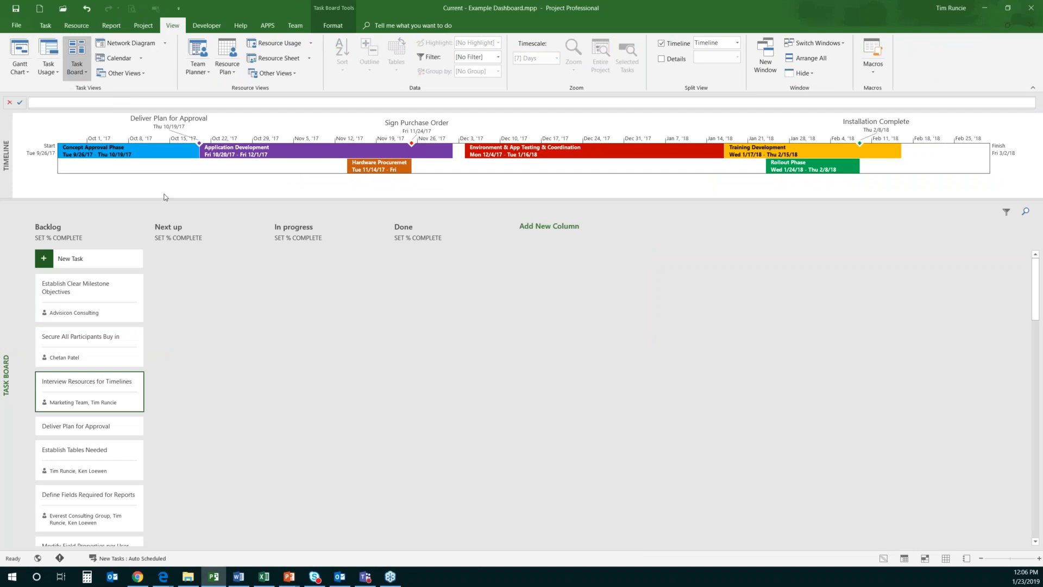
Step: Hide the timeline and move Establish Clear Milestone Objectives to Next up and Interview Resources for Timelines to In progress on the task board
drag(167, 197, 165, 112)
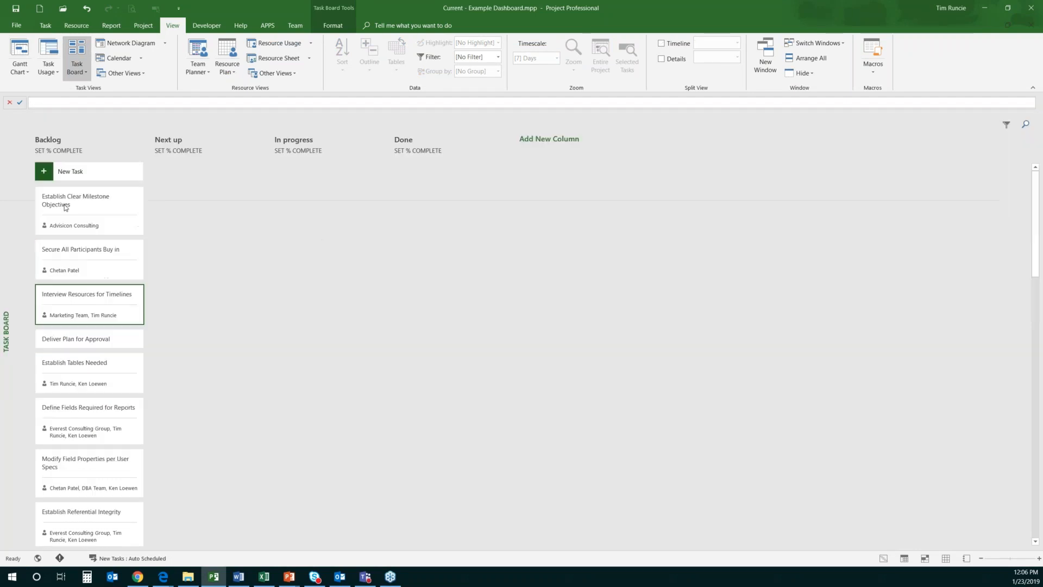
drag(66, 208, 191, 205)
drag(87, 263, 321, 188)
Step: On the Sprint Planning Board, move Establish Clear Milestone Objectives to Sprint 1, Interview Resources for Timelines to Sprint 2 and Establish Tables Needed to Sprint 3
click(76, 72)
click(108, 100)
drag(105, 246, 326, 191)
drag(65, 270, 446, 184)
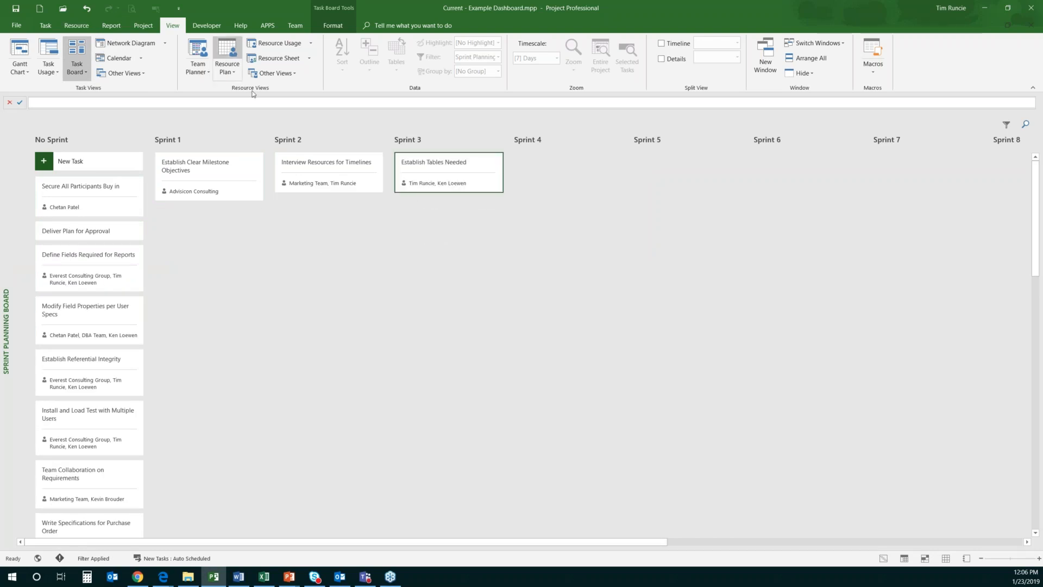
Step: Show the plan as a Gantt Chart without the timeline and select the Modify Field Properties per User Specs task
click(19, 48)
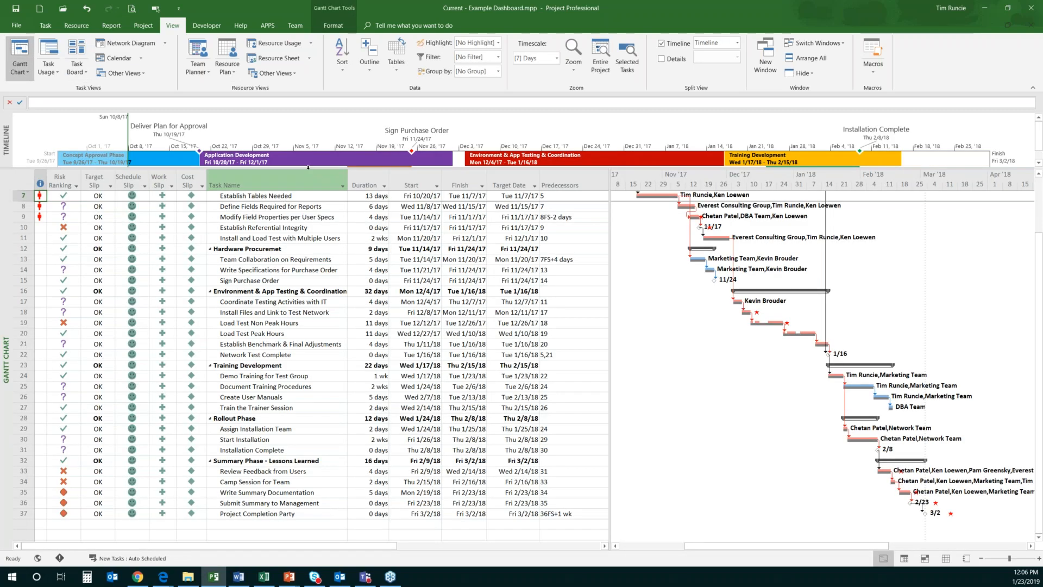
drag(308, 167, 301, 112)
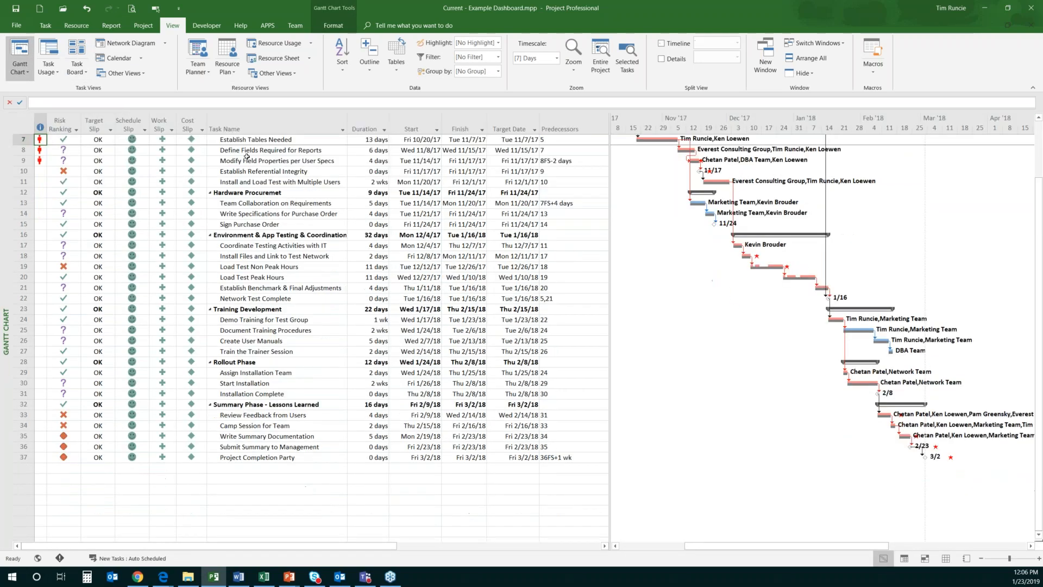
click(272, 161)
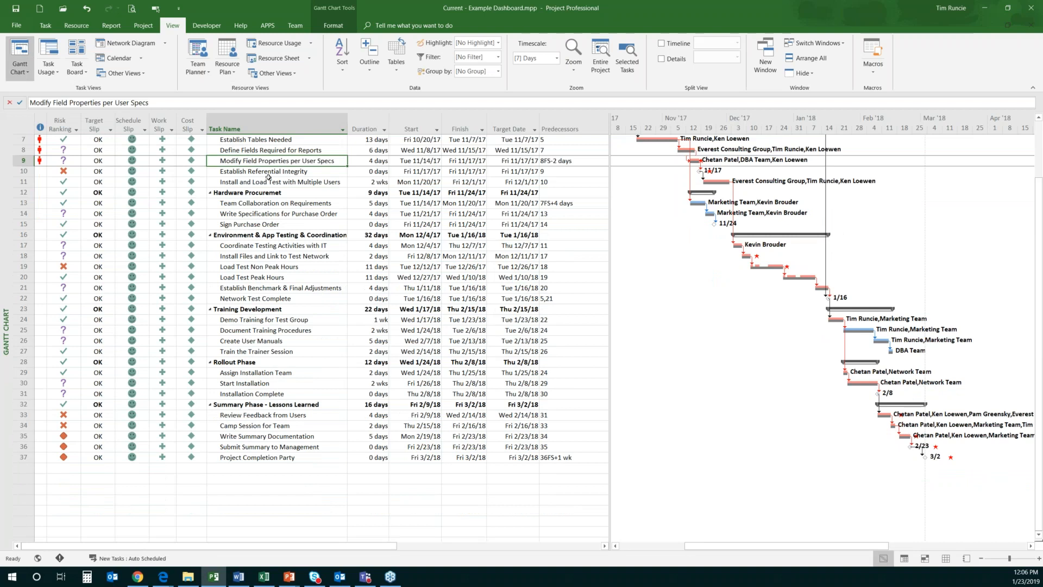
click(45, 27)
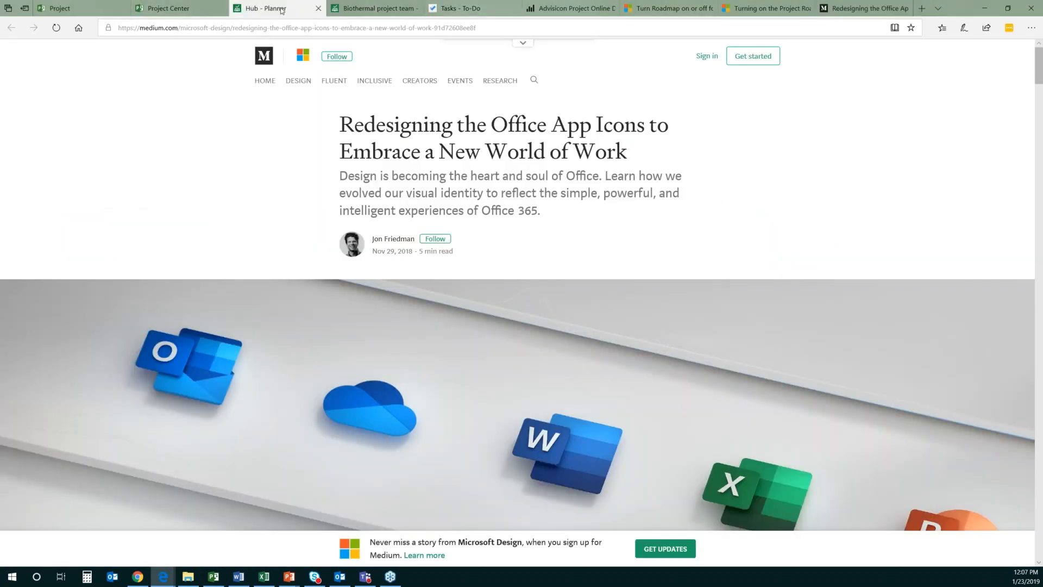
Step: In Planner's Biothermal project team board, show the Idiot Outside.jpg attachment on the Build Test Bed card
click(282, 10)
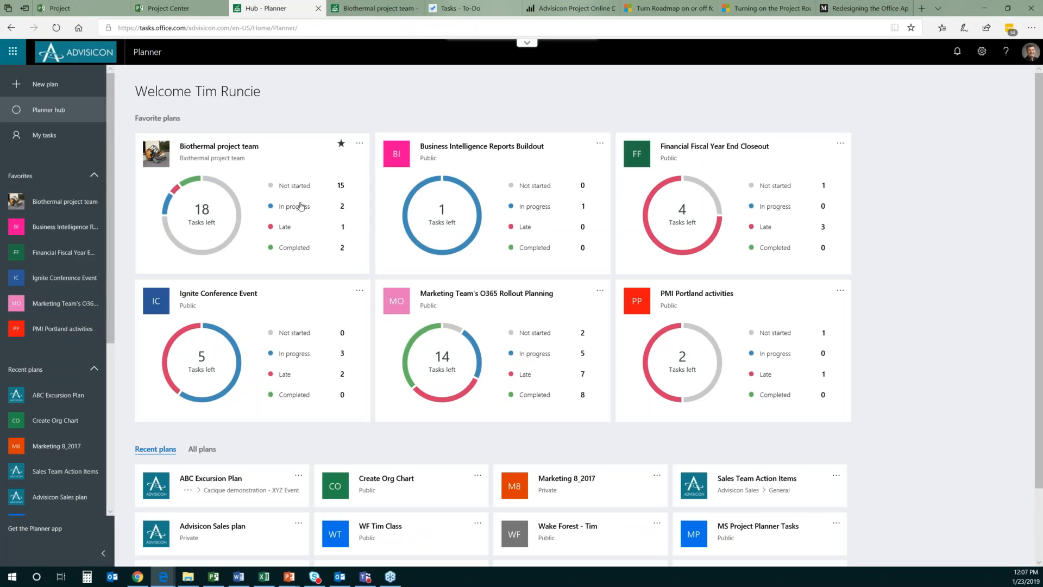
click(364, 9)
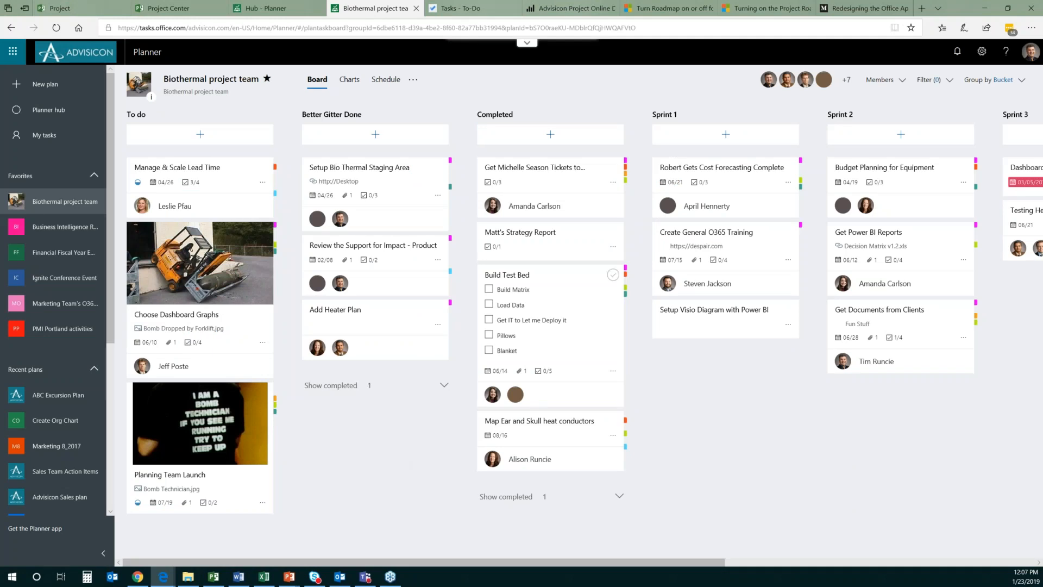
click(522, 277)
mouse_move(414, 391)
click(626, 391)
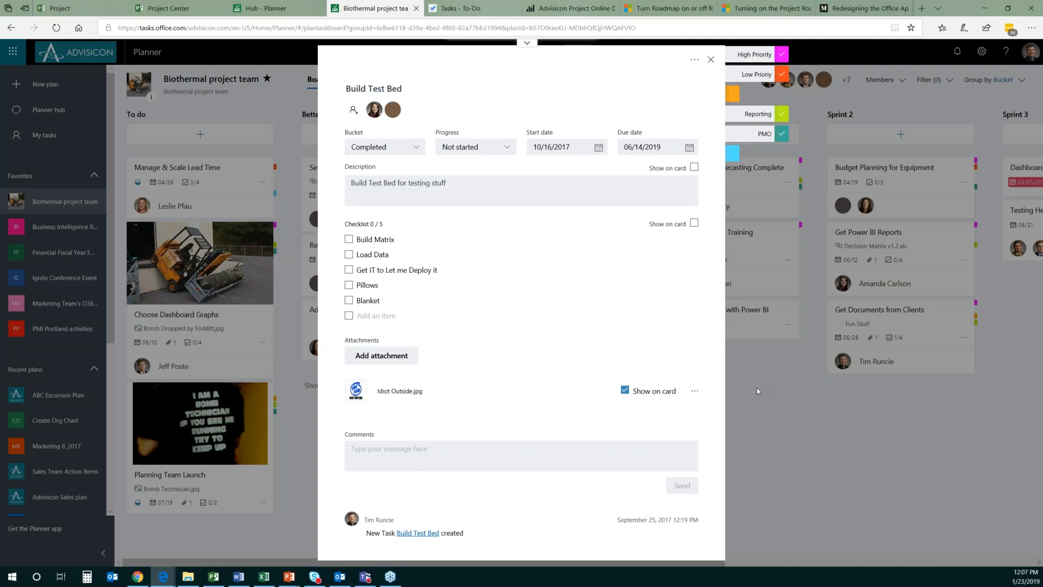
click(771, 409)
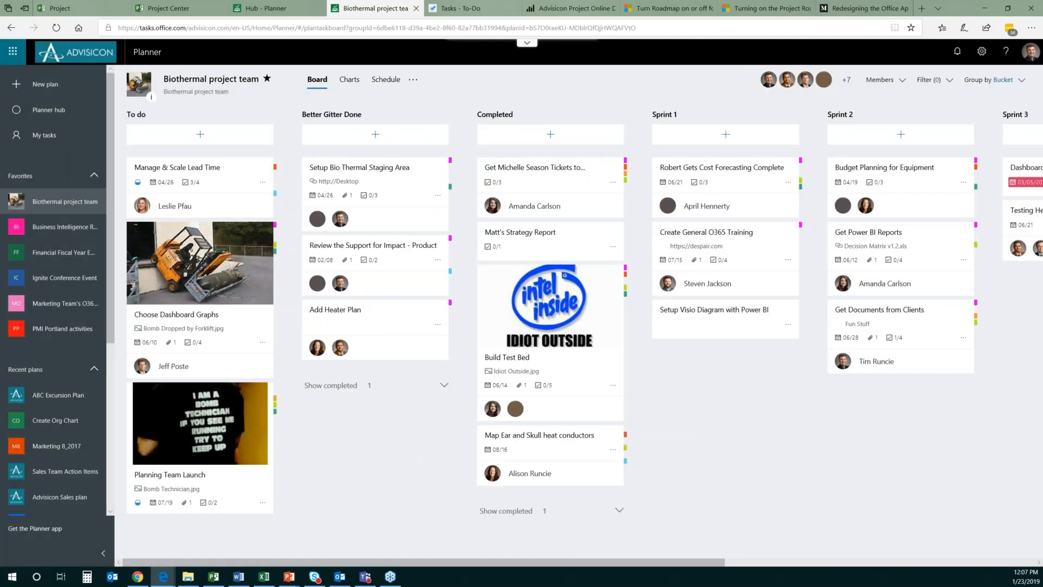
Step: Switch to Teams and review the apps that can be added as tabs in the Advisicon Sales General channel
key(alt+Tab)
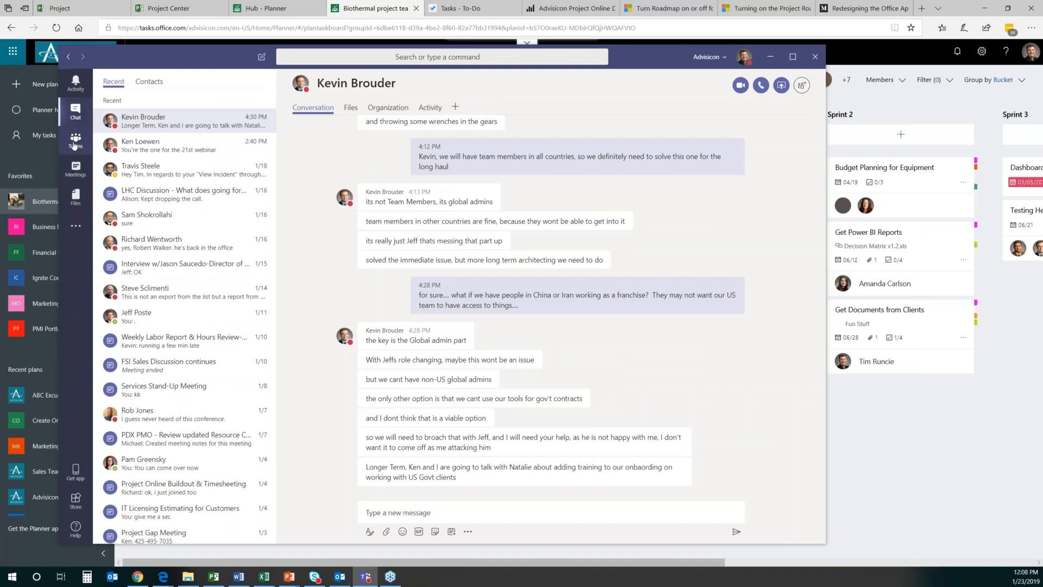
click(74, 142)
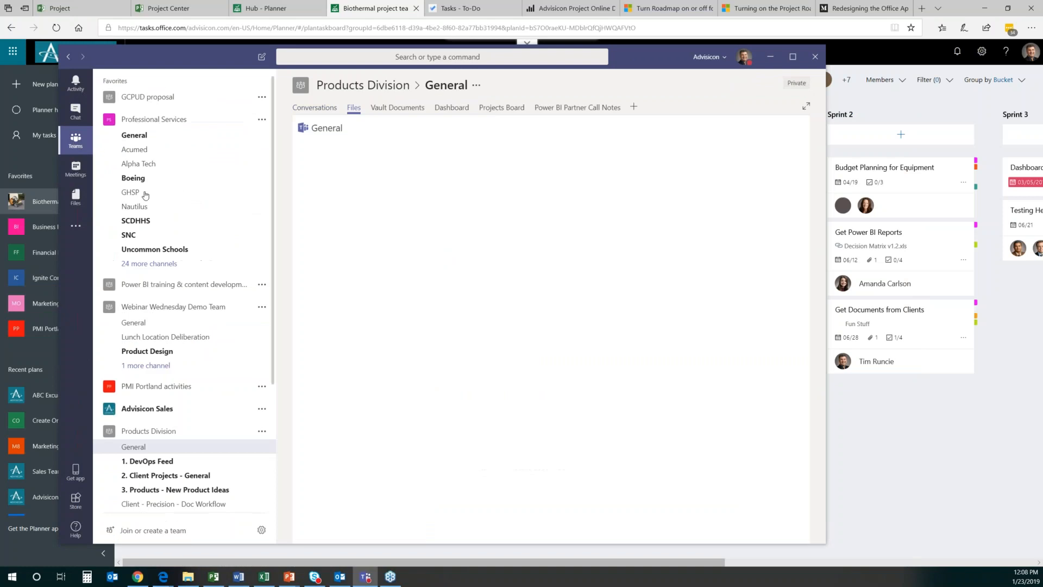
click(167, 411)
click(172, 430)
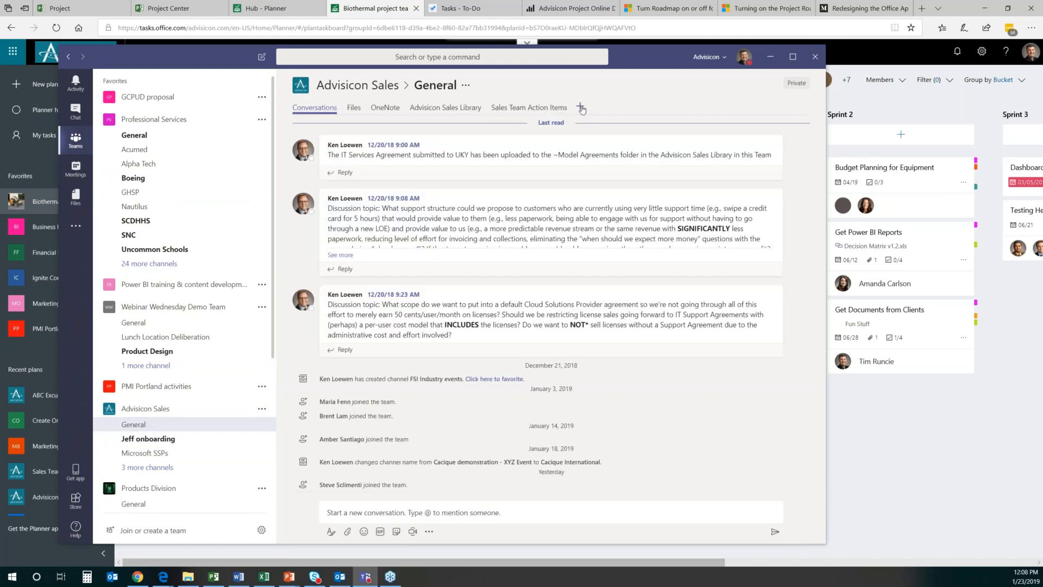
click(581, 108)
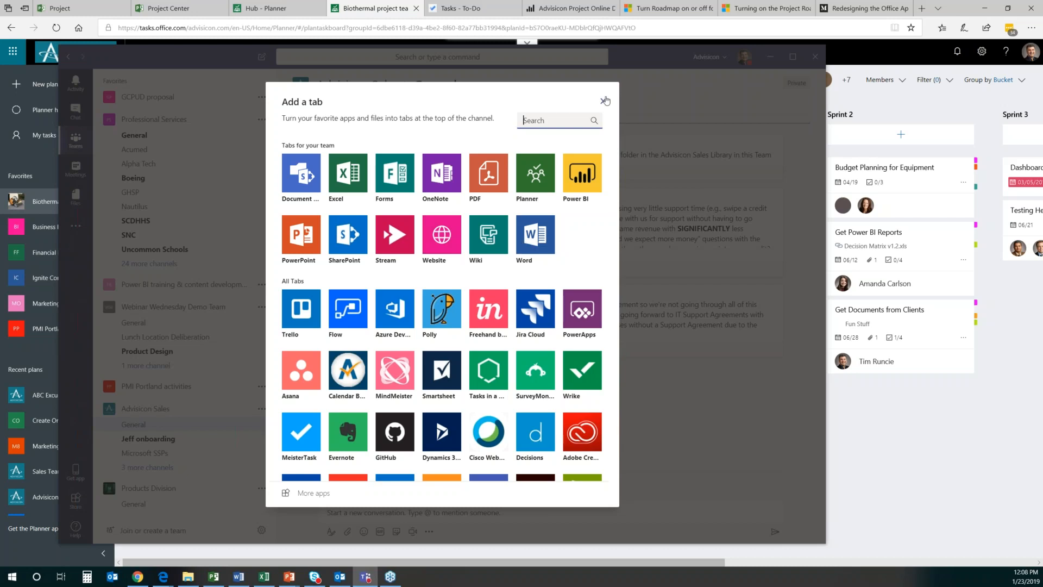
click(604, 101)
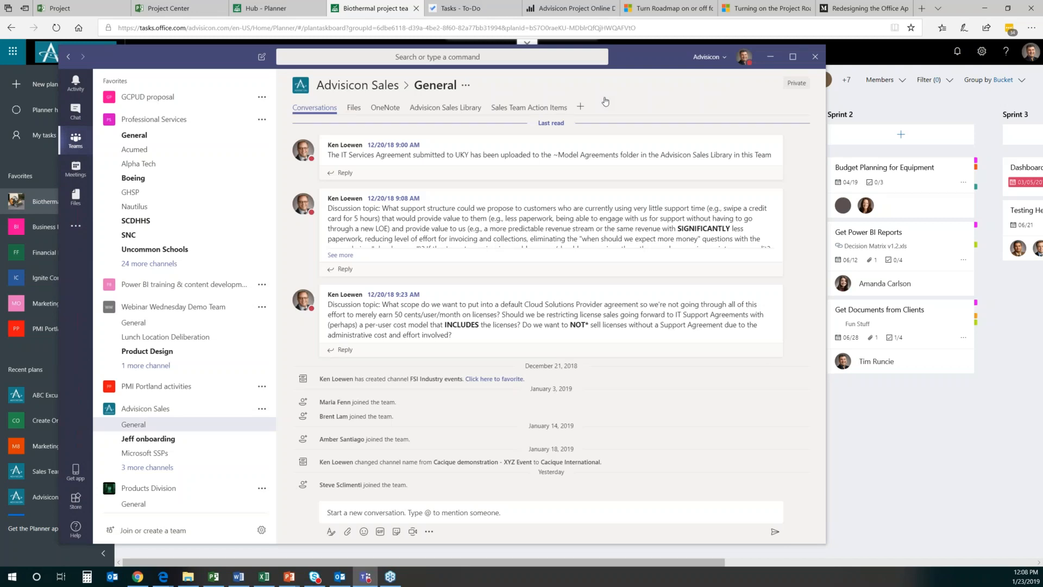
Step: View the Planner hub and the project schedules in Project Web App's Project Center
click(295, 13)
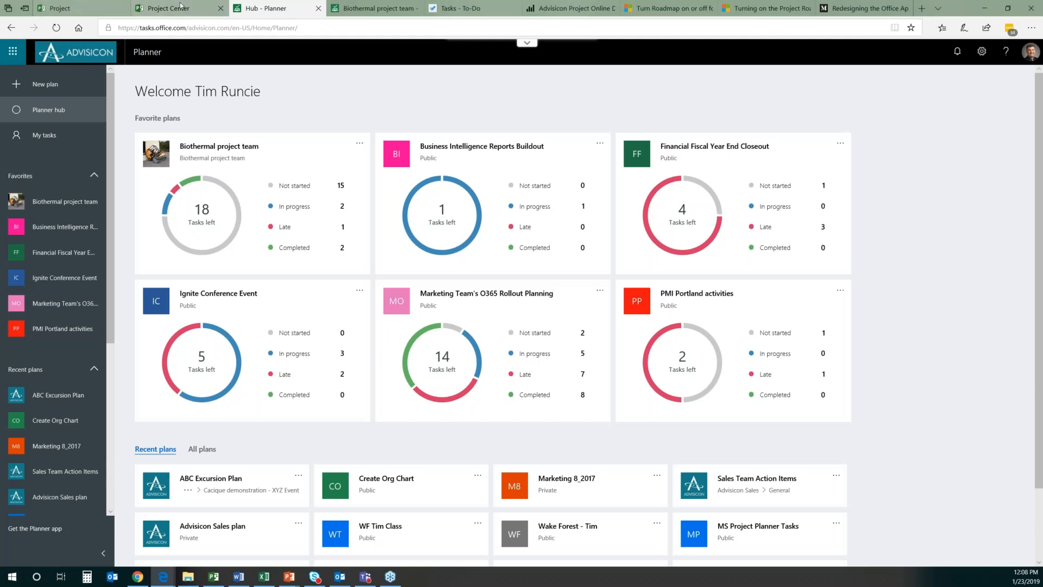
click(180, 8)
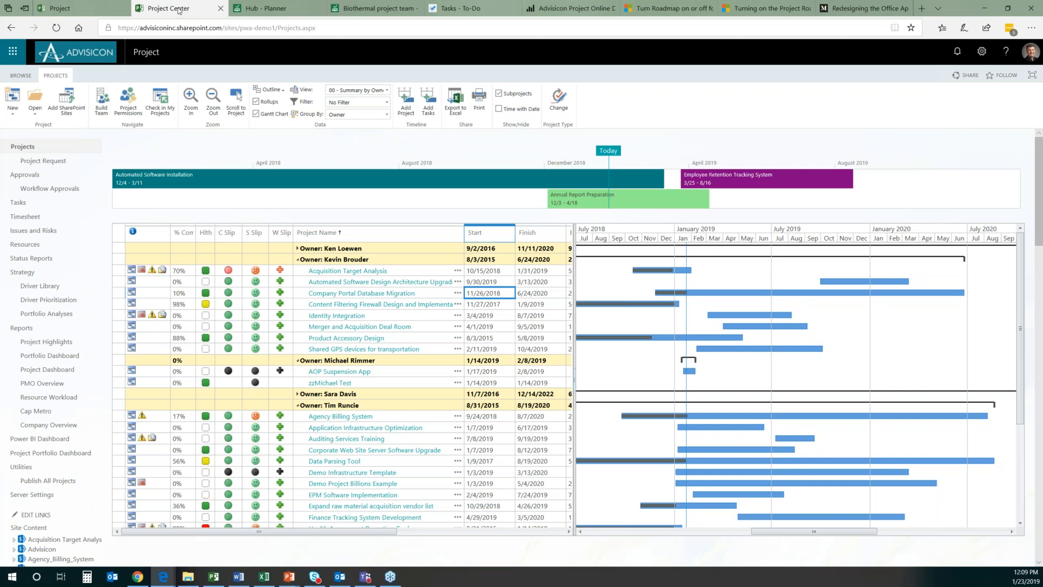
click(487, 281)
click(487, 294)
Step: Switch to Project Professional and look over the Example Dashboard schedule from its first task
key(alt+Tab)
click(278, 214)
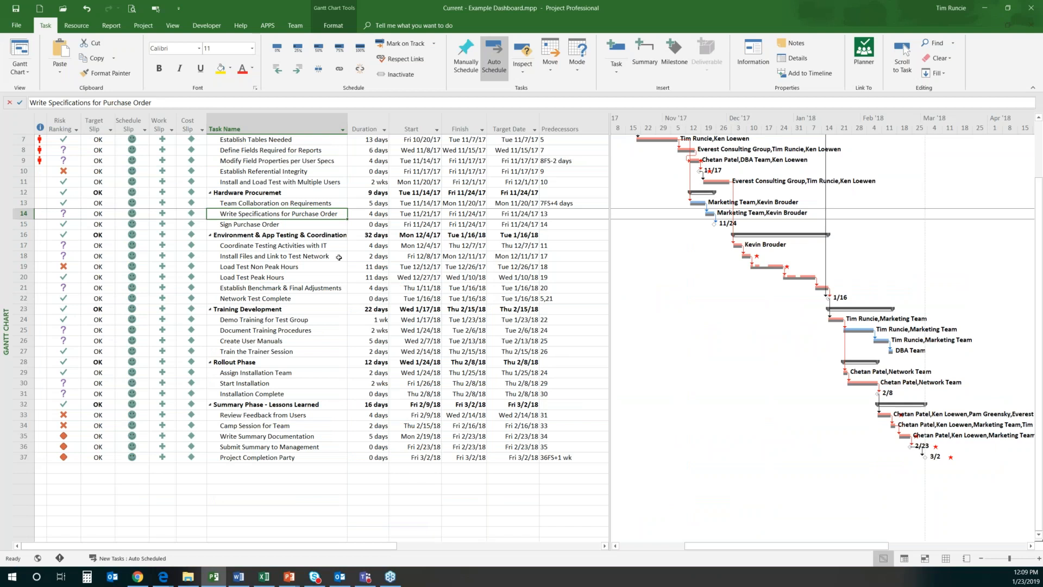
scroll(339, 258, up, 2)
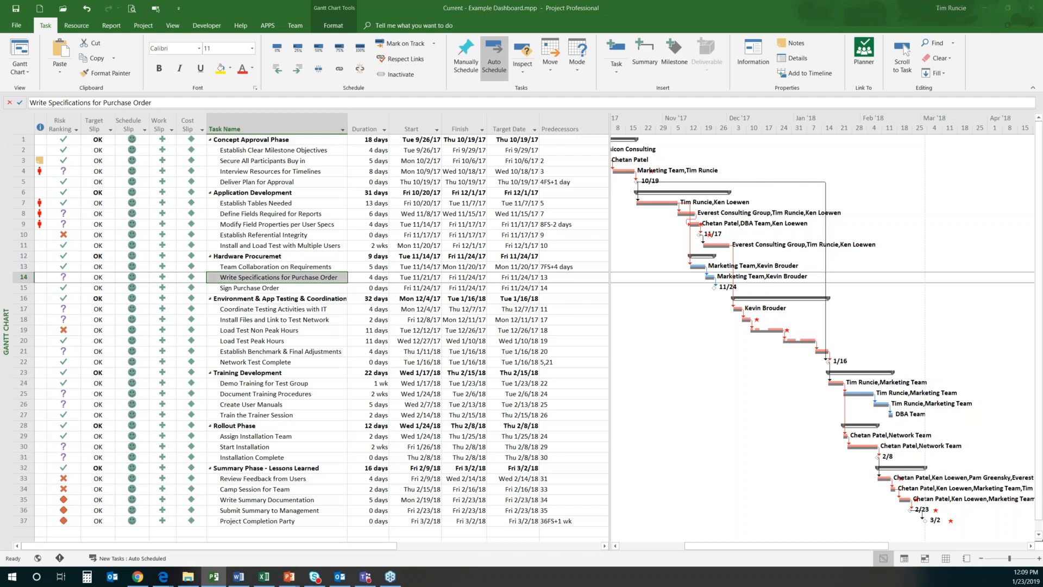
Step: Switch to Project Web App and view the resource constraint analysis of the New Budget 2019 baseline under Portfolio Analyses
key(alt+Tab)
click(488, 282)
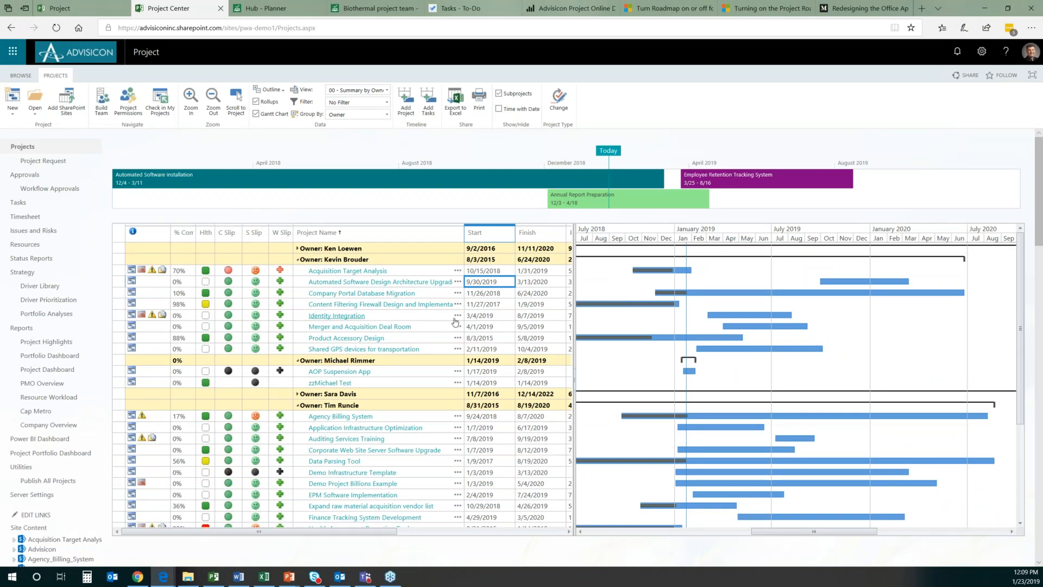
click(486, 293)
click(65, 316)
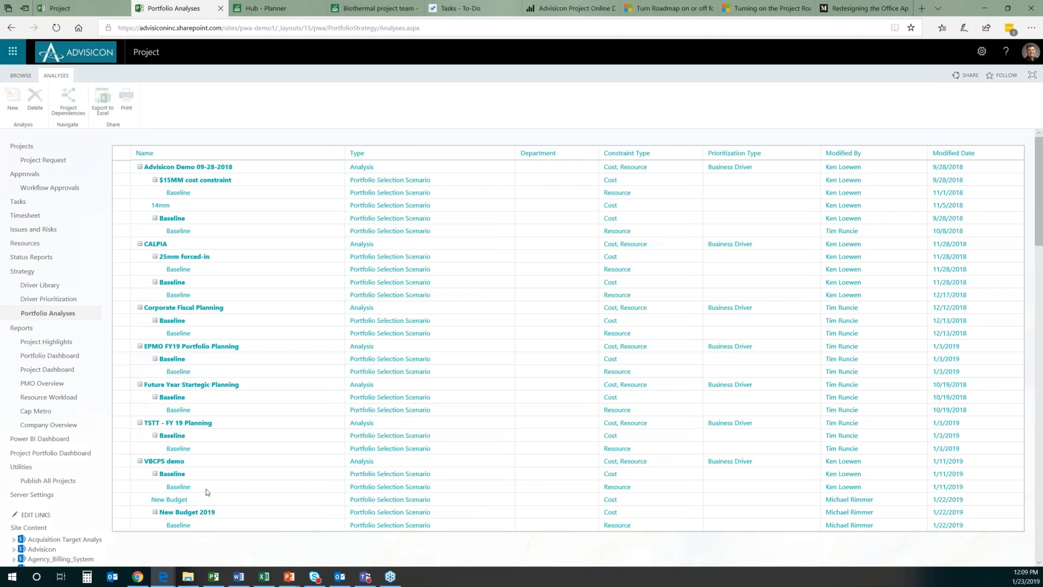
click(181, 526)
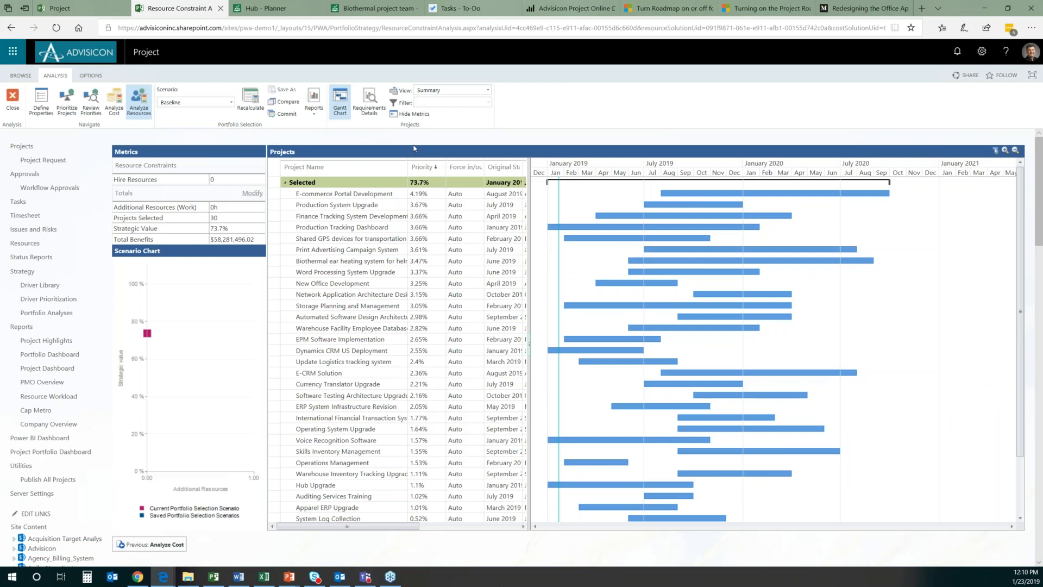
click(322, 171)
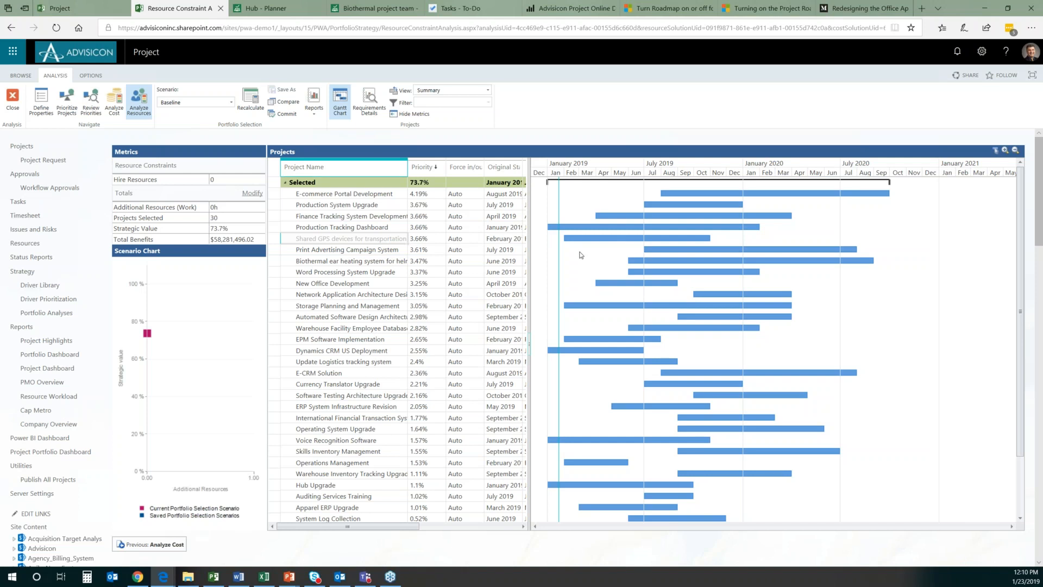
Step: Return to the Project Center and collapse the first owner's group of projects
click(23, 150)
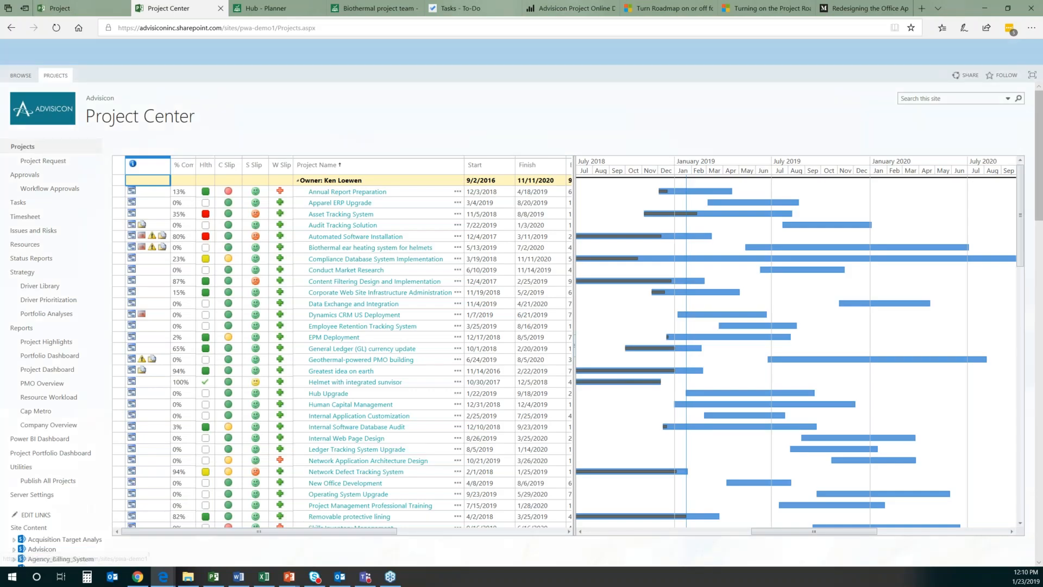
click(300, 185)
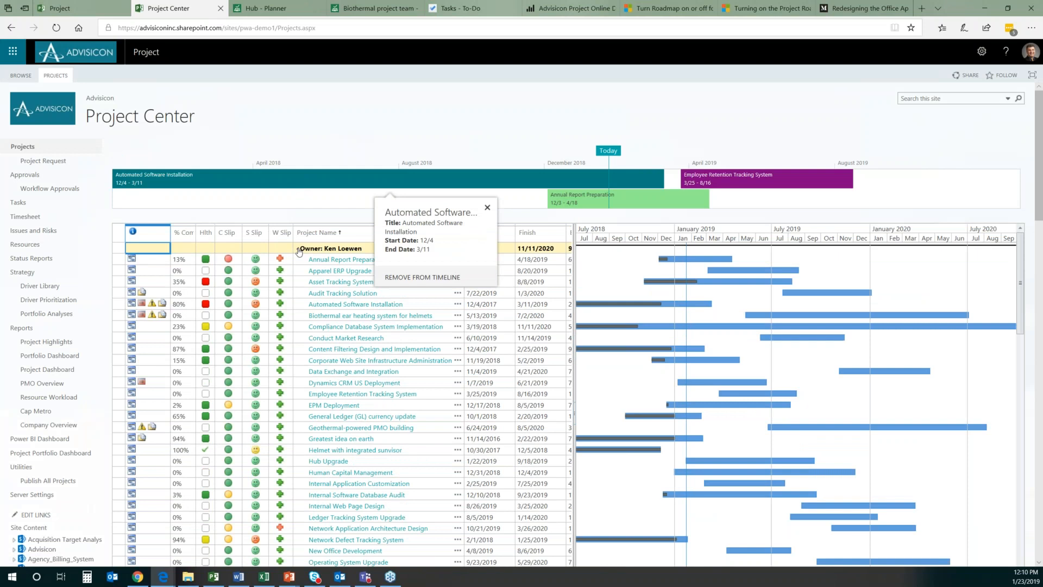
click(298, 249)
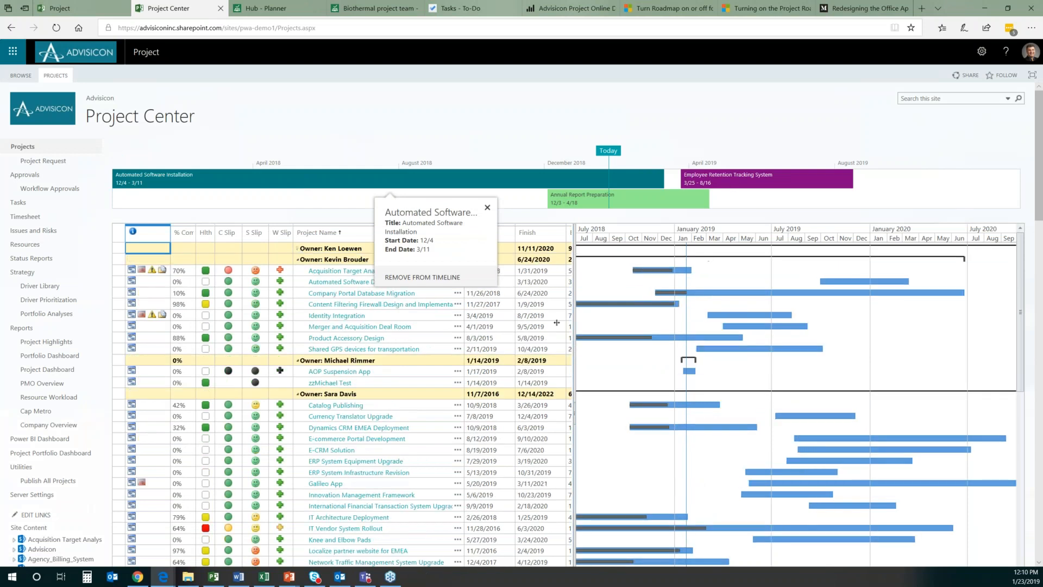
click(489, 326)
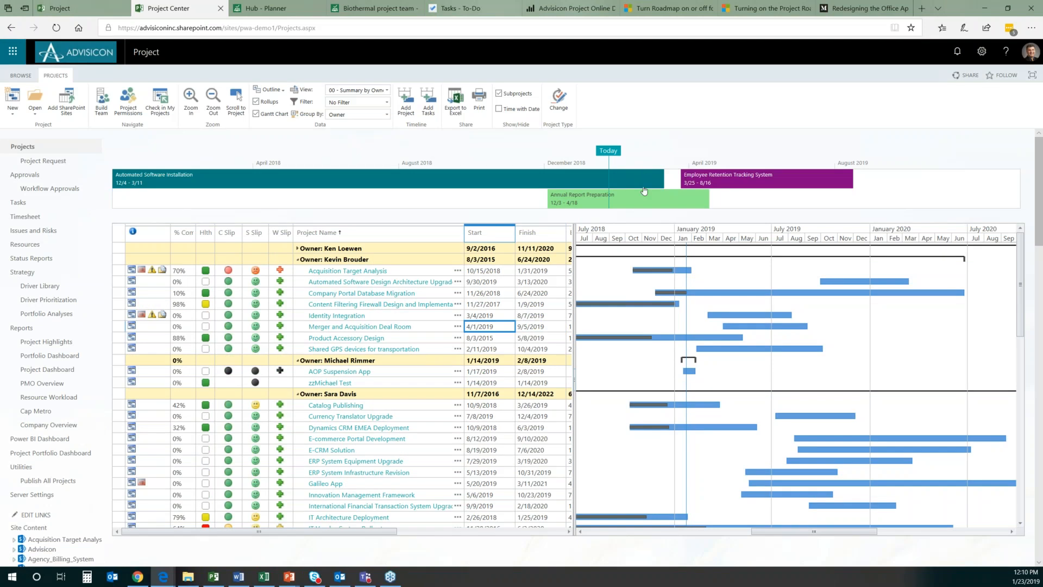
click(488, 283)
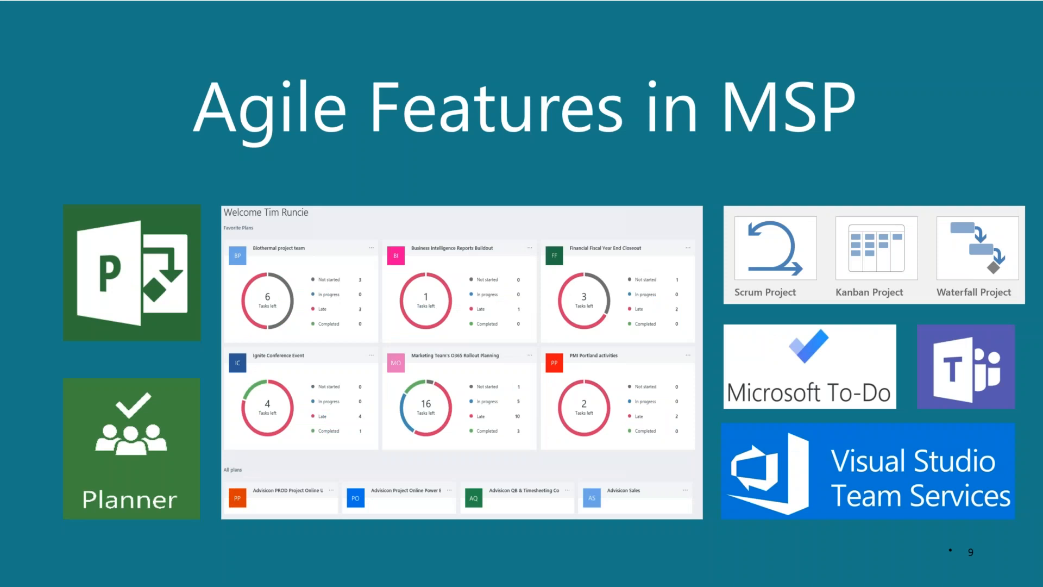
key(Right)
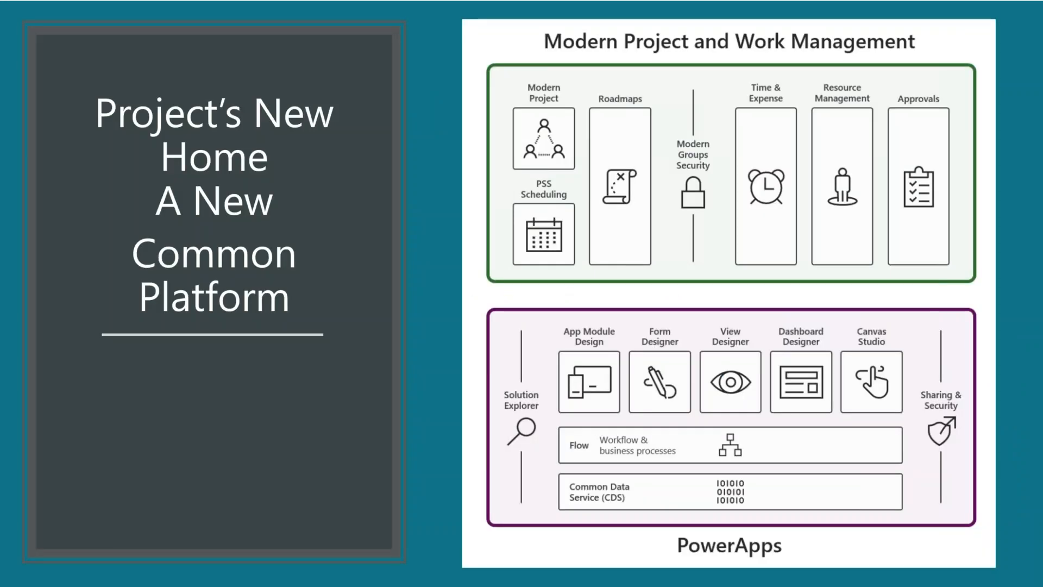
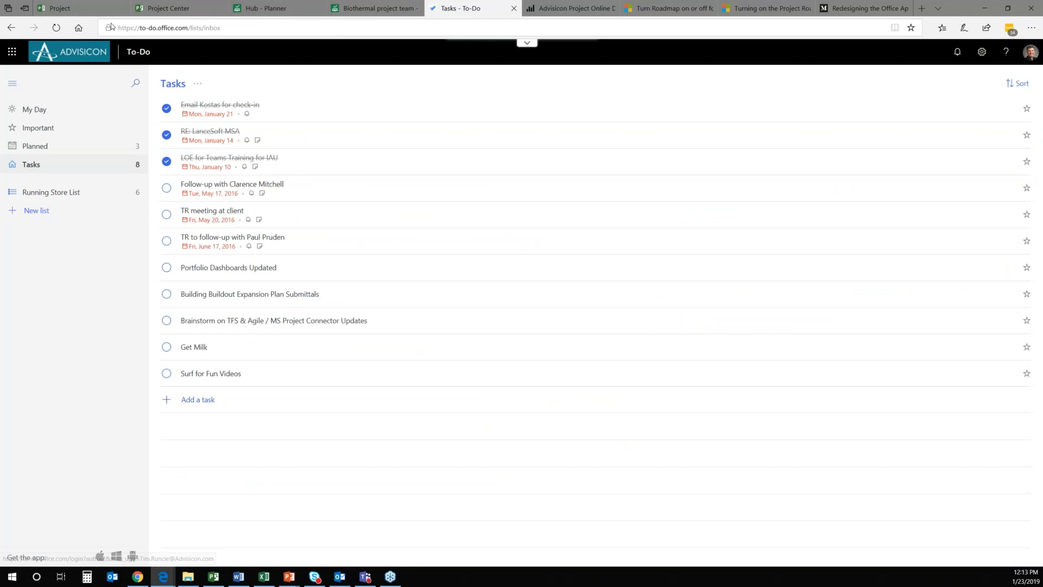
Step: Open the Project home page from the Project Center and examine its default PWA site setting
click(179, 7)
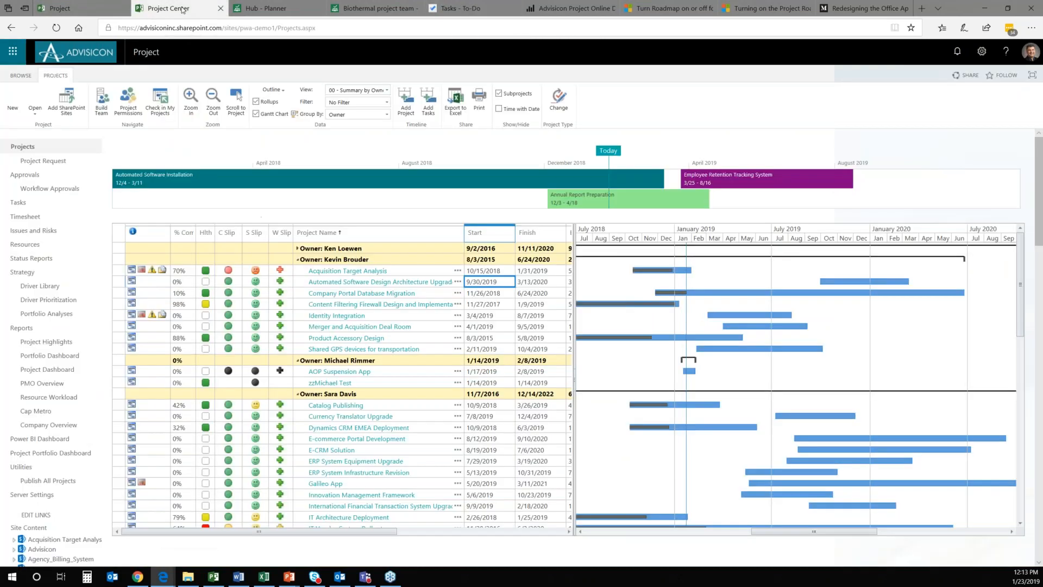
click(71, 8)
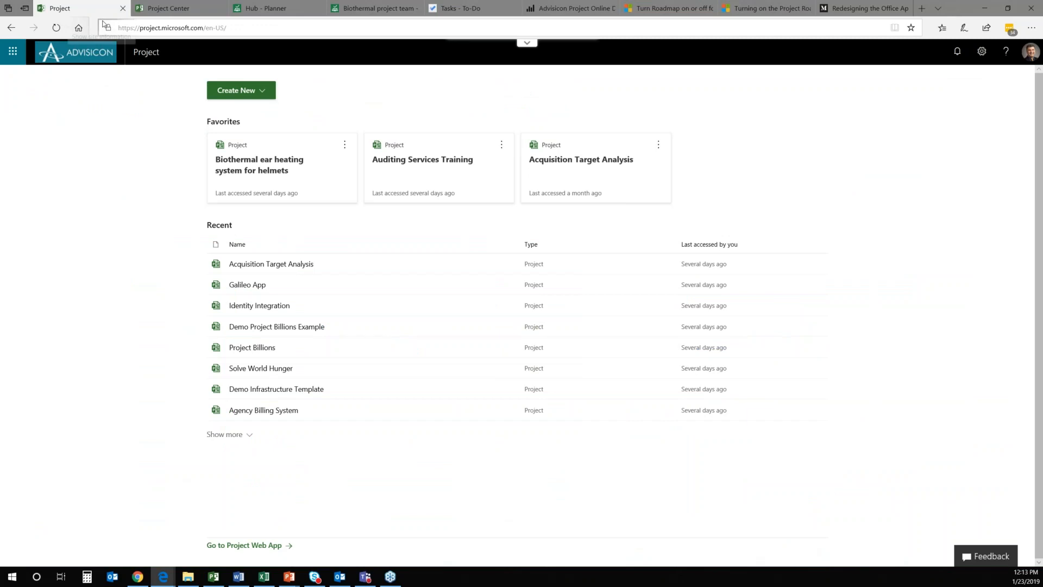
click(13, 52)
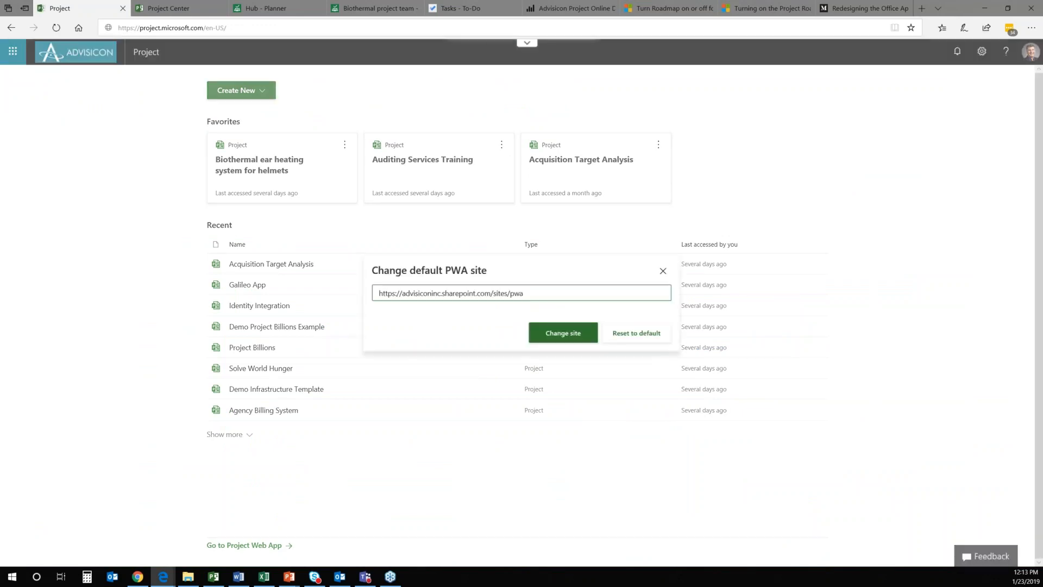
Step: Open the Project Online settings under Services & add-ins in the Microsoft 365 admin center, searching for "project"
key(Return)
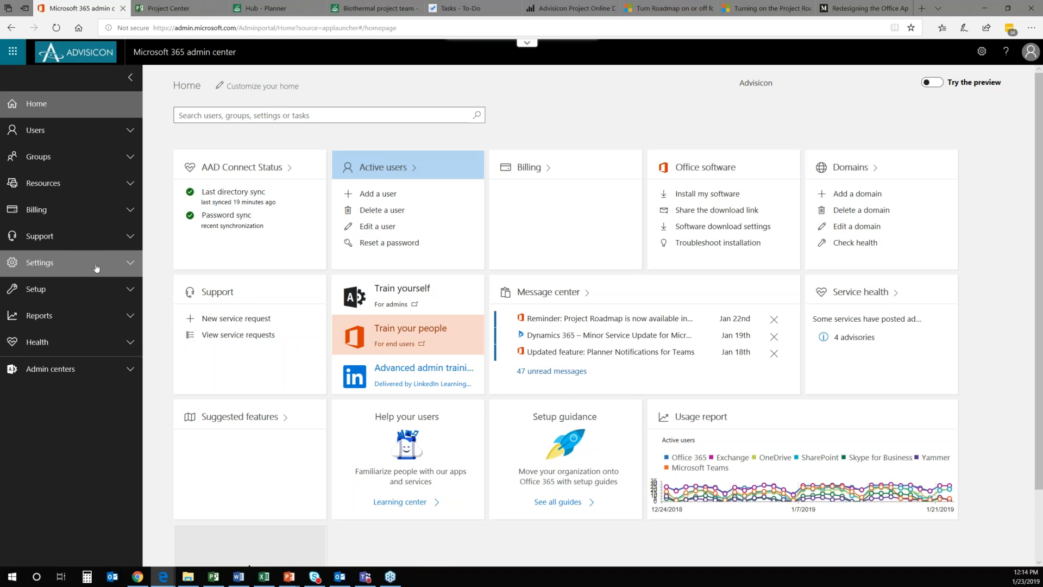
click(96, 267)
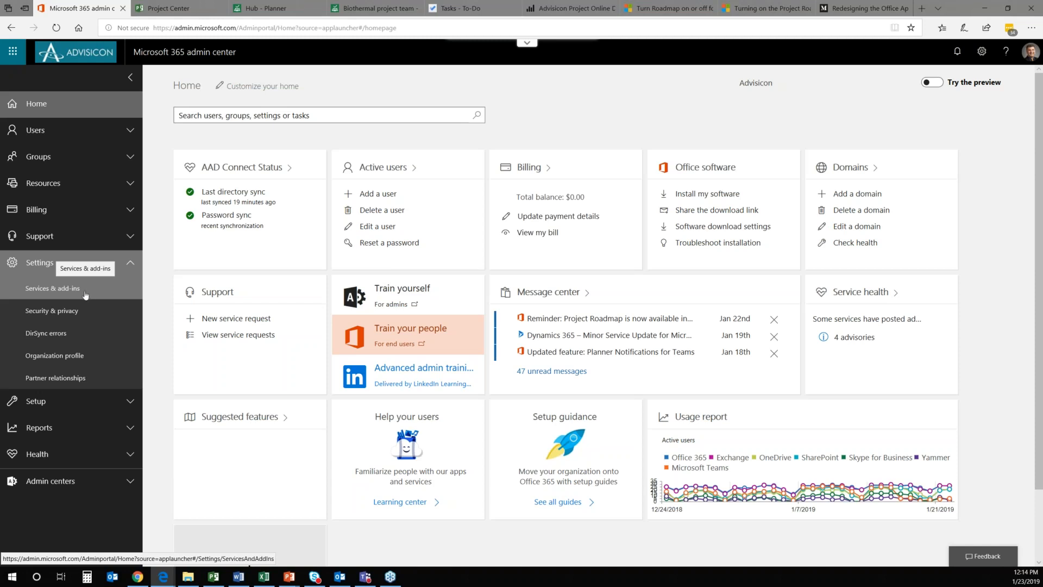
click(90, 290)
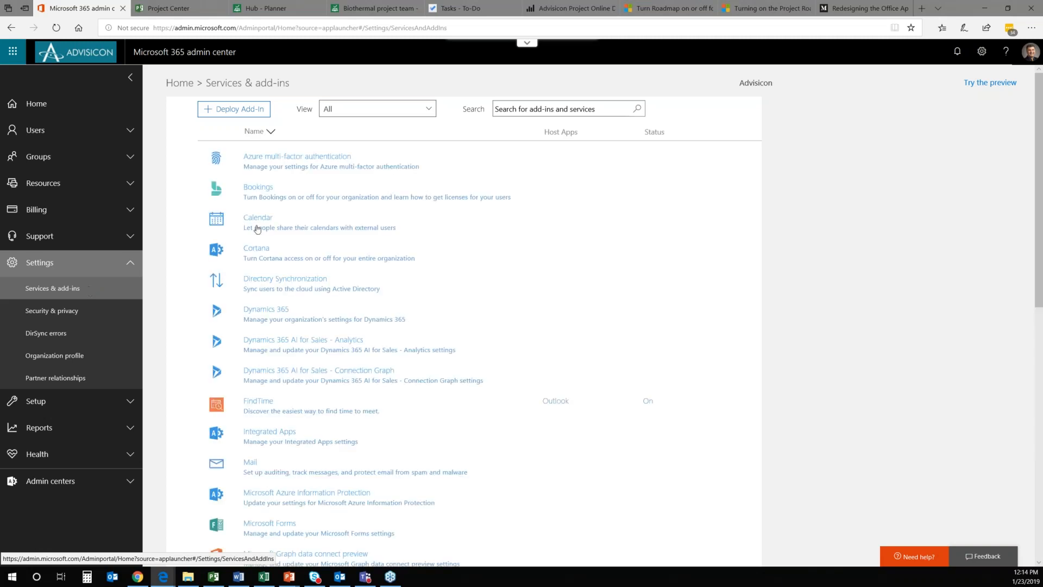
click(523, 108)
text(project)
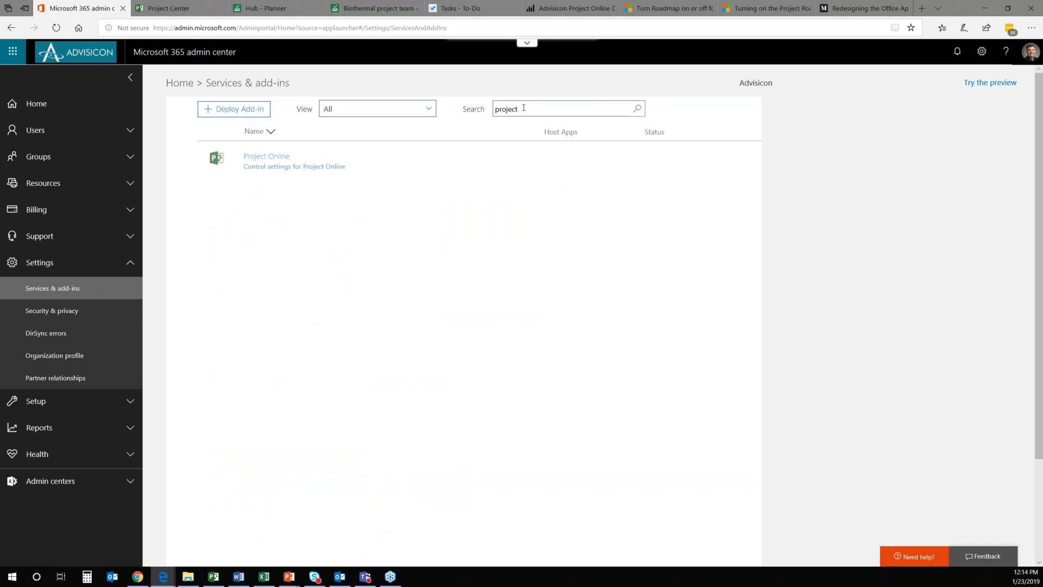
click(284, 166)
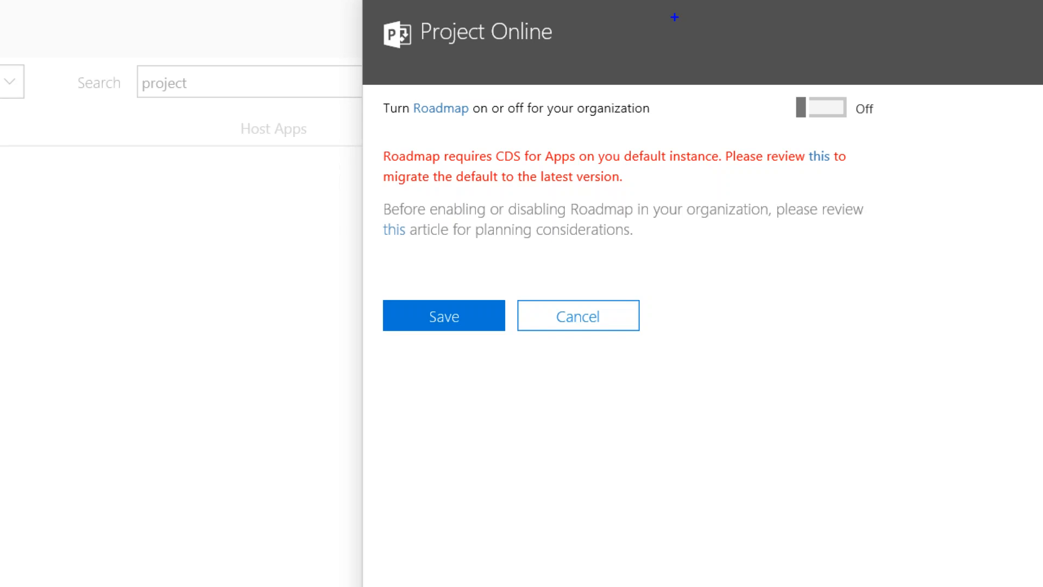
Step: Examine the organization-wide Roadmap switch and its planning notes, and close the Project Online settings without saving
mouse_move(369, 140)
mouse_down()
mouse_move(750, 200)
mouse_move(865, 191)
mouse_up()
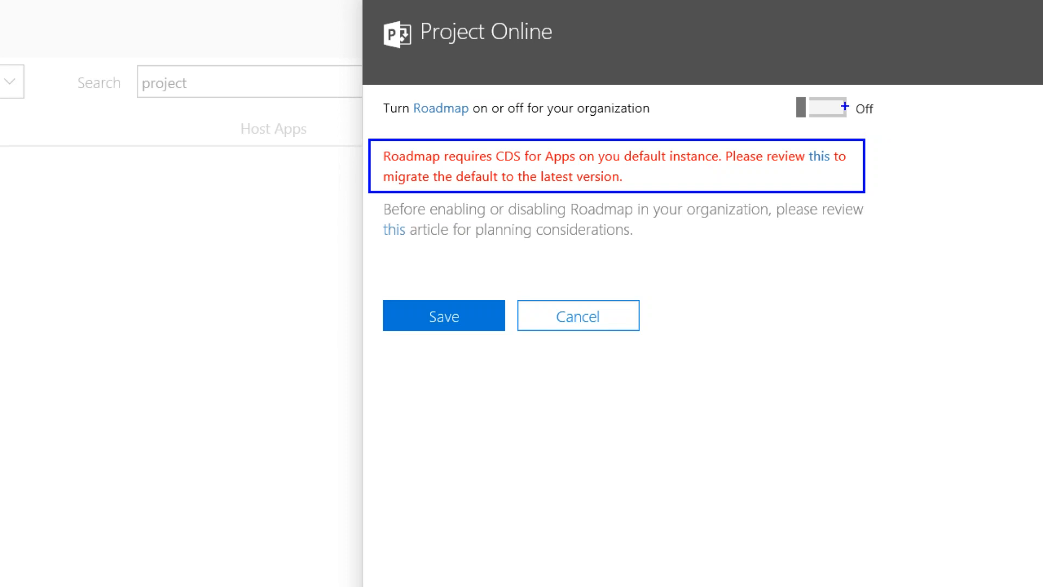
mouse_move(860, 92)
mouse_down()
mouse_move(756, 95)
mouse_move(916, 133)
mouse_up()
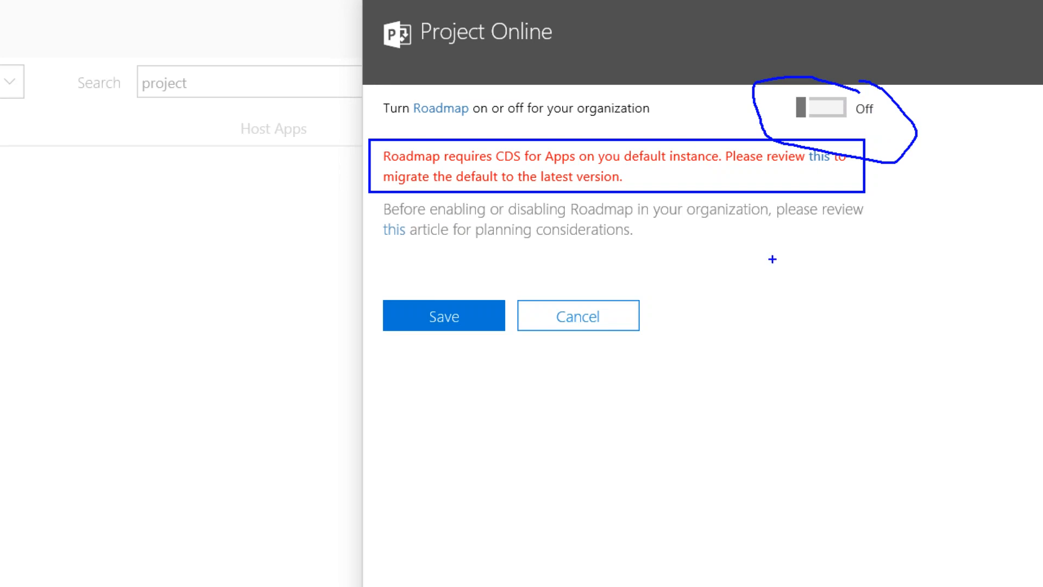
key(e)
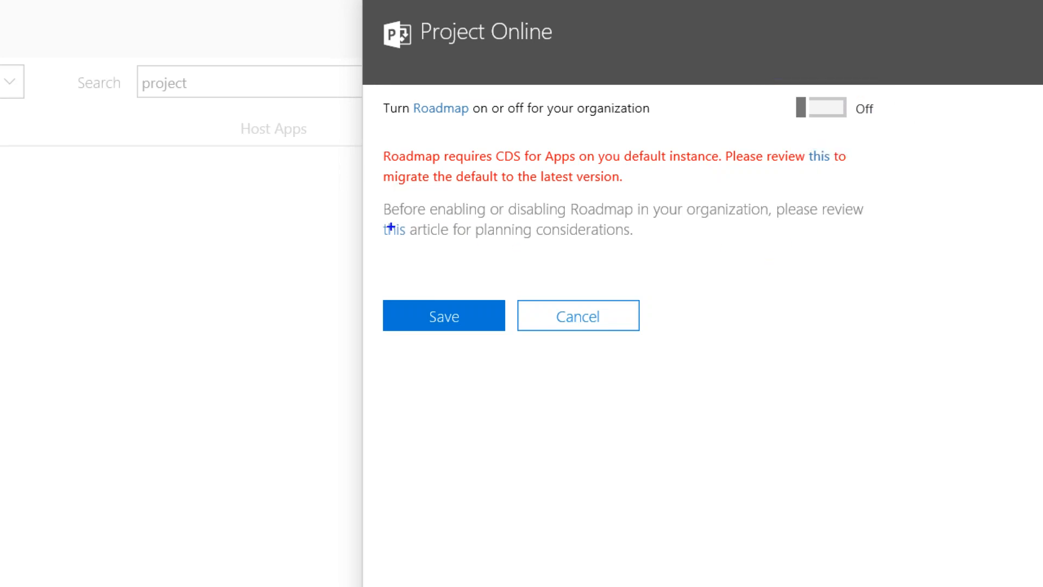
drag(374, 216, 413, 245)
drag(803, 145, 838, 168)
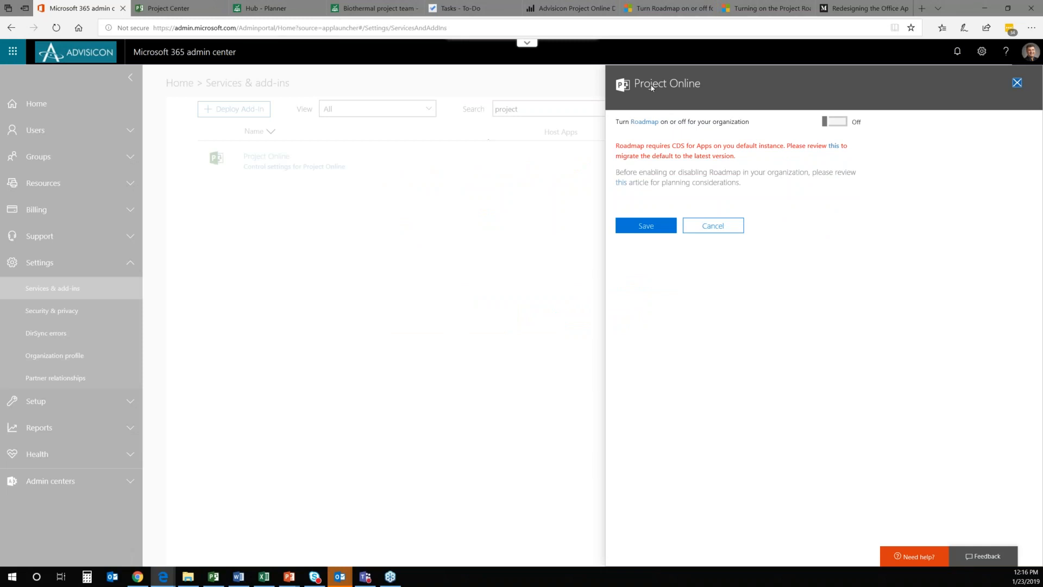
click(1018, 83)
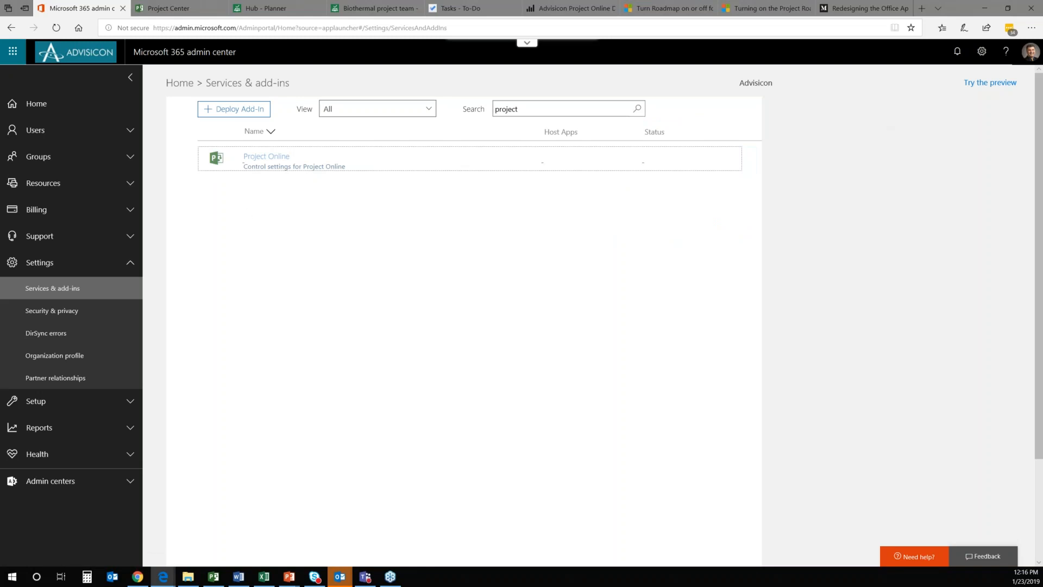
Step: Switch to the Chrome window and view the Super Collider Toy Program roadmap, including its earlier November and December items
key(alt+Tab)
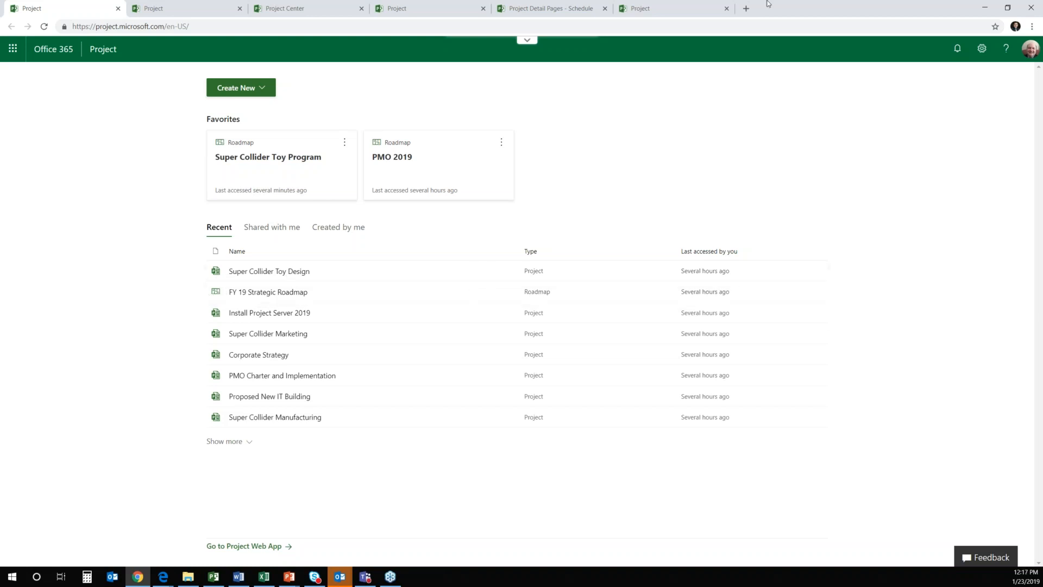
click(662, 13)
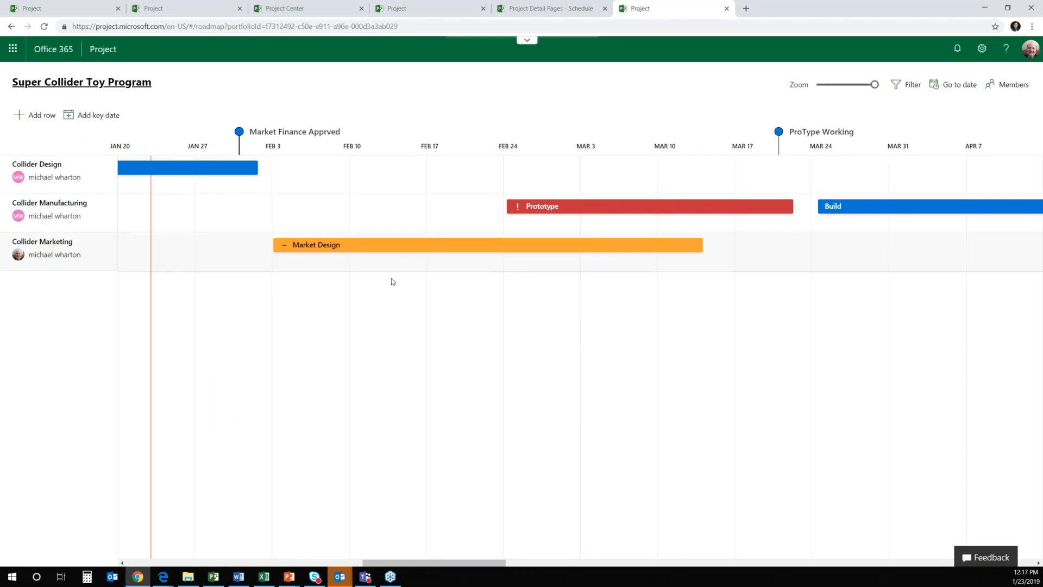
drag(415, 565, 262, 560)
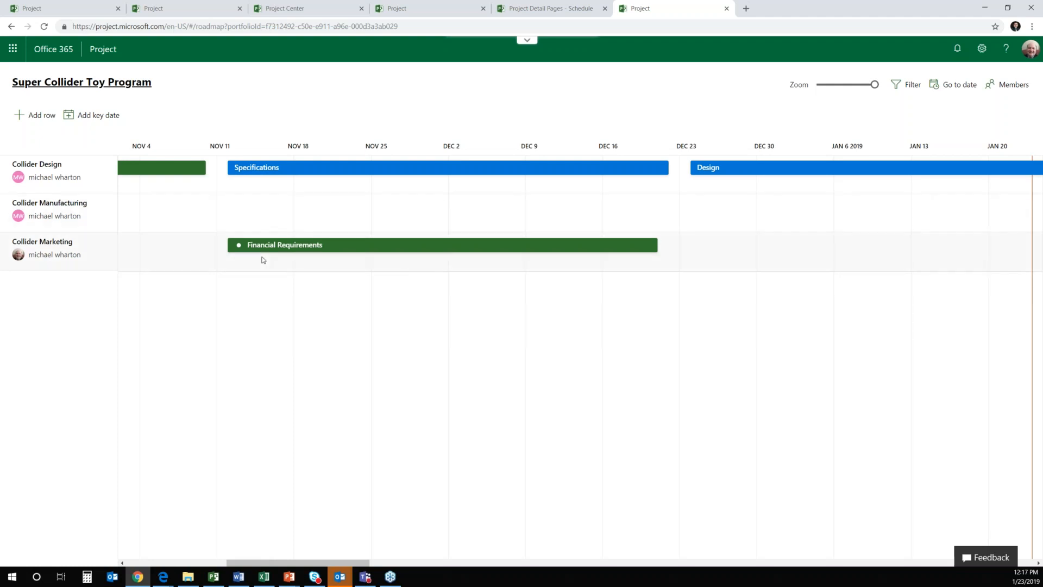
Step: Return to the Project home page and create a new roadmap
click(82, 8)
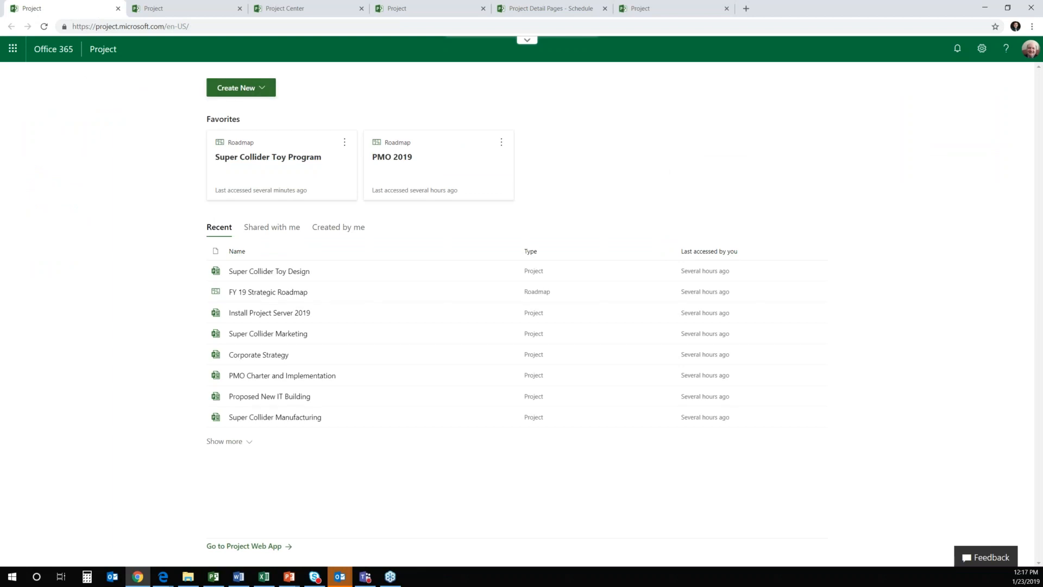
click(238, 577)
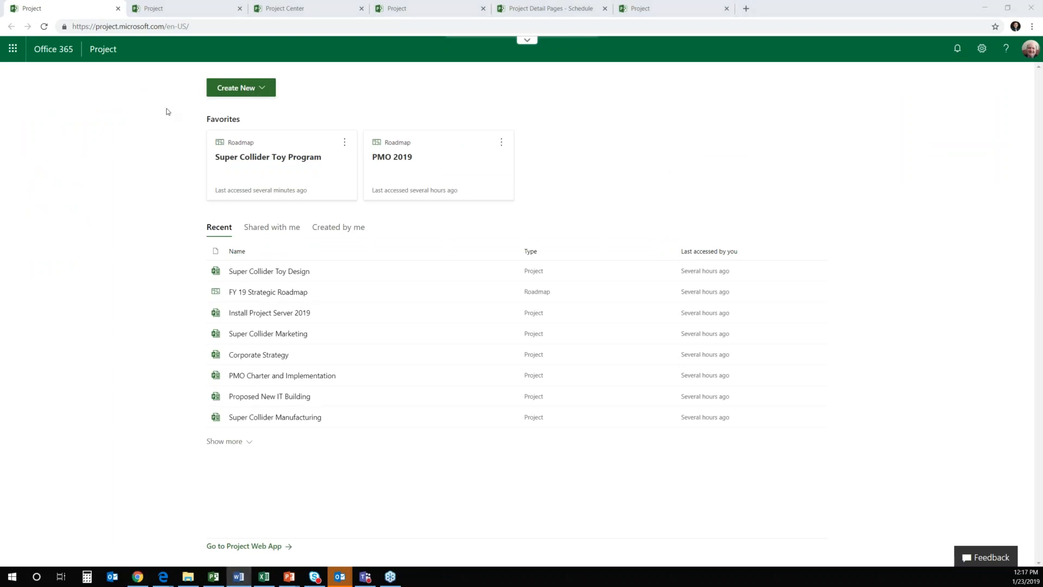
click(264, 88)
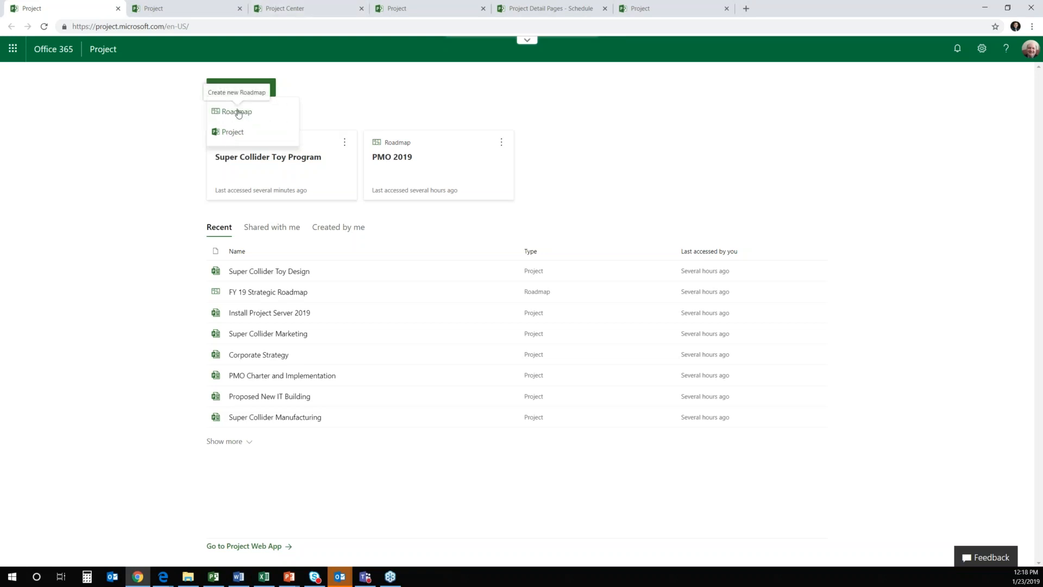
click(237, 111)
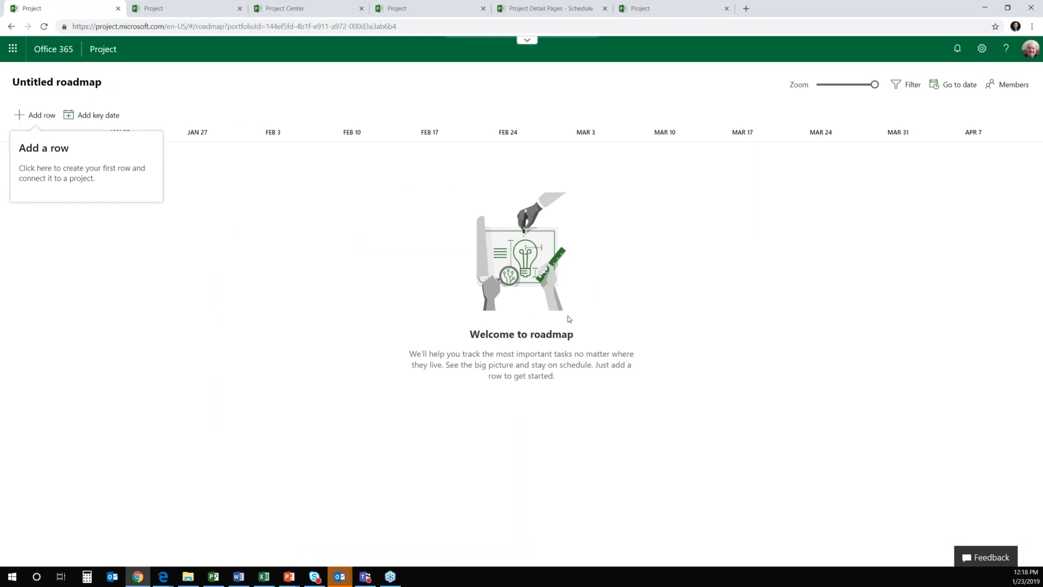
Step: Name the untitled roadmap "Strategic Planning for Key Projects" and close its details
click(71, 86)
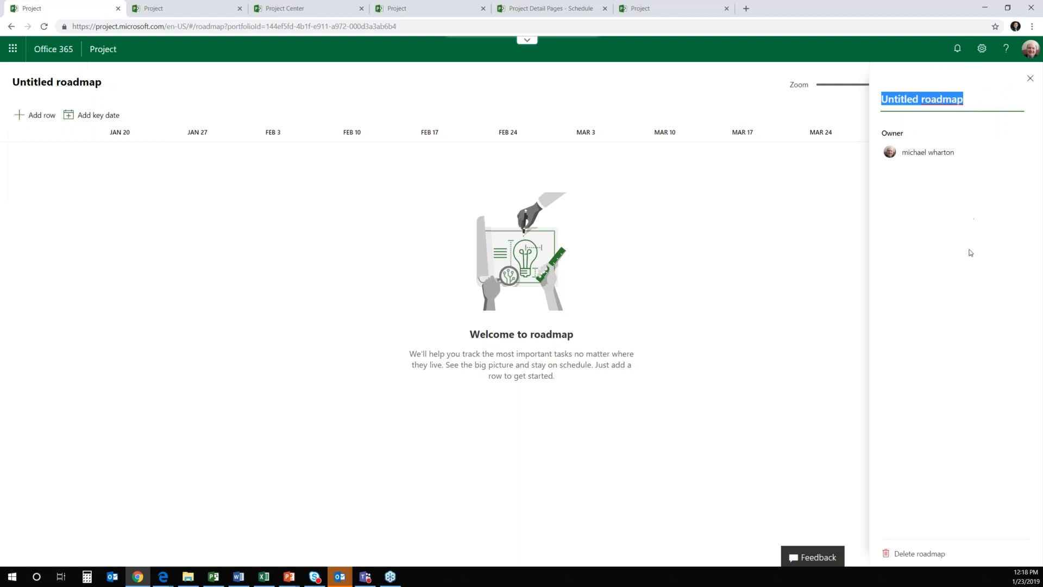
text(WEb)
key(BackSpace)
key(BackSpace)
key(BackSpace)
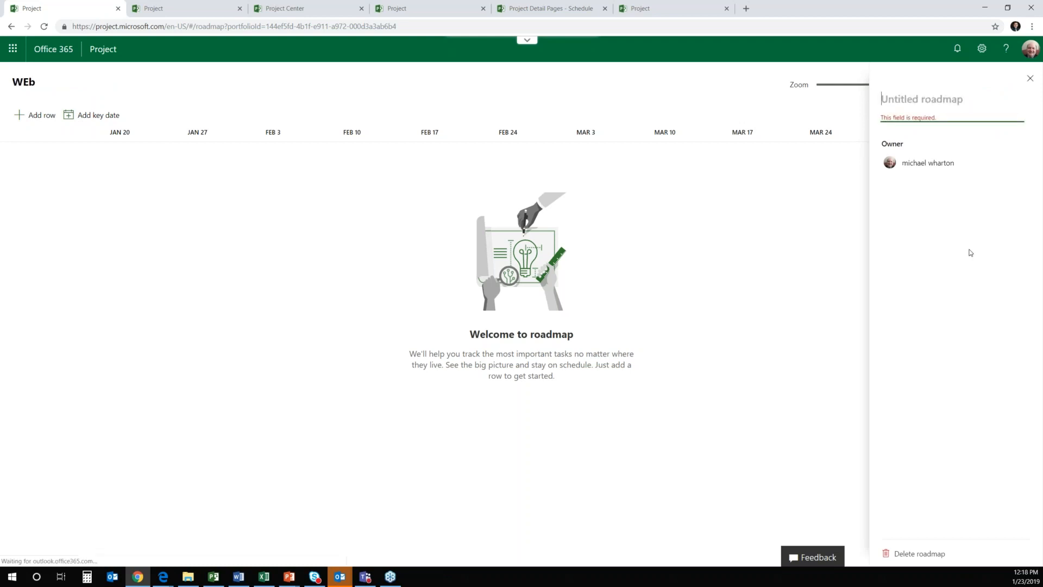
text(Stratgi)
key(BackSpace)
key(BackSpace)
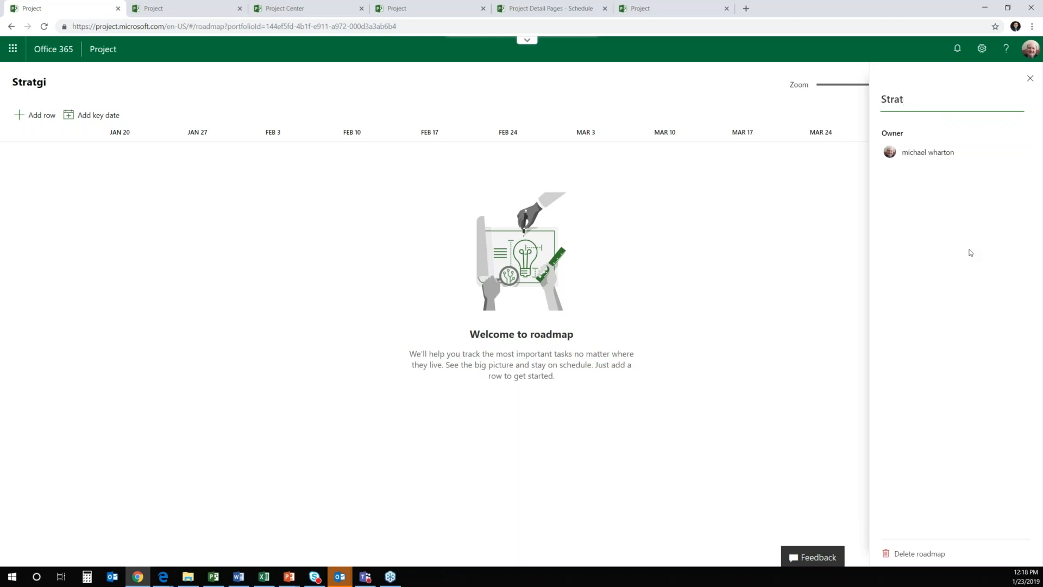
text(egic Planning for )
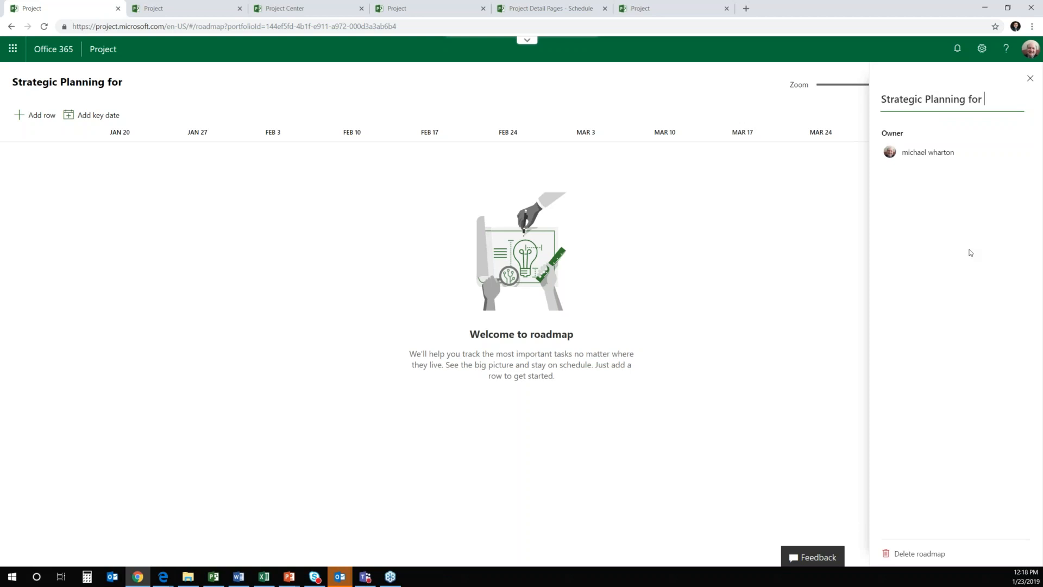
text(M)
key(BackSpace)
text(Key Projects)
click(966, 232)
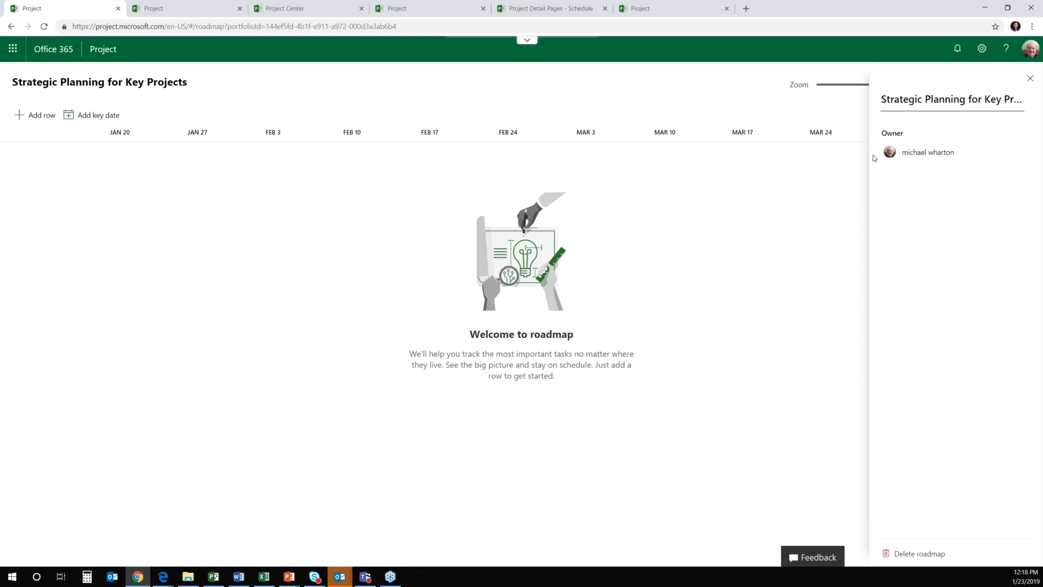
click(1031, 79)
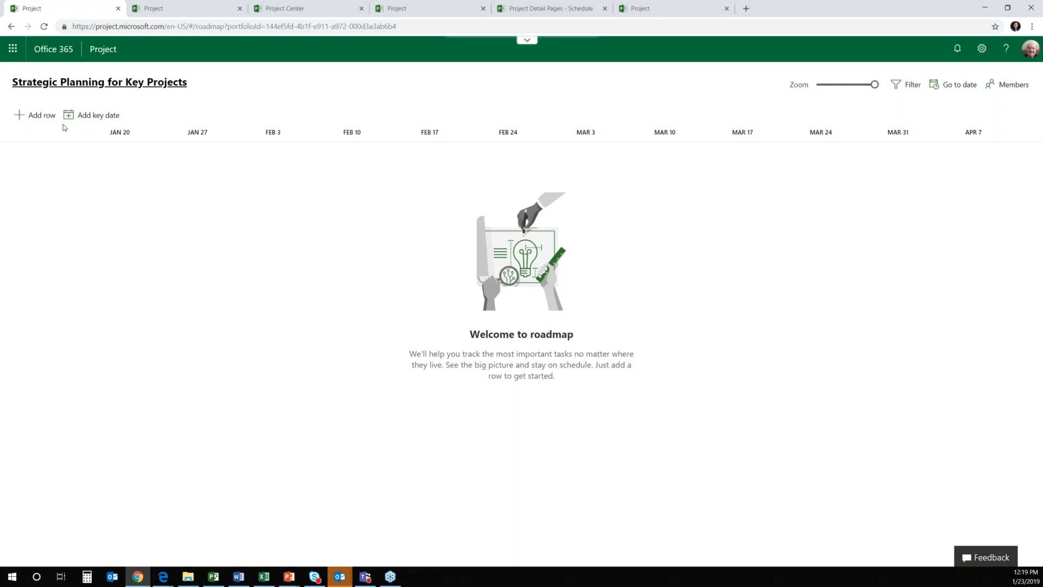
Step: Add a row named "PPM Enterprise" to the roadmap, leaving its owner blank
click(44, 116)
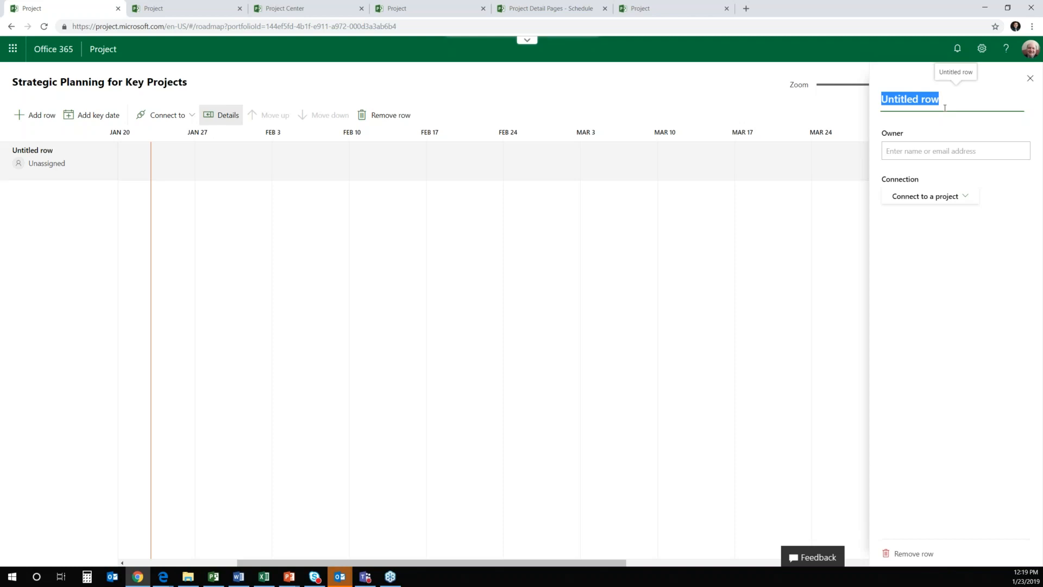
text(PPM Enterprise)
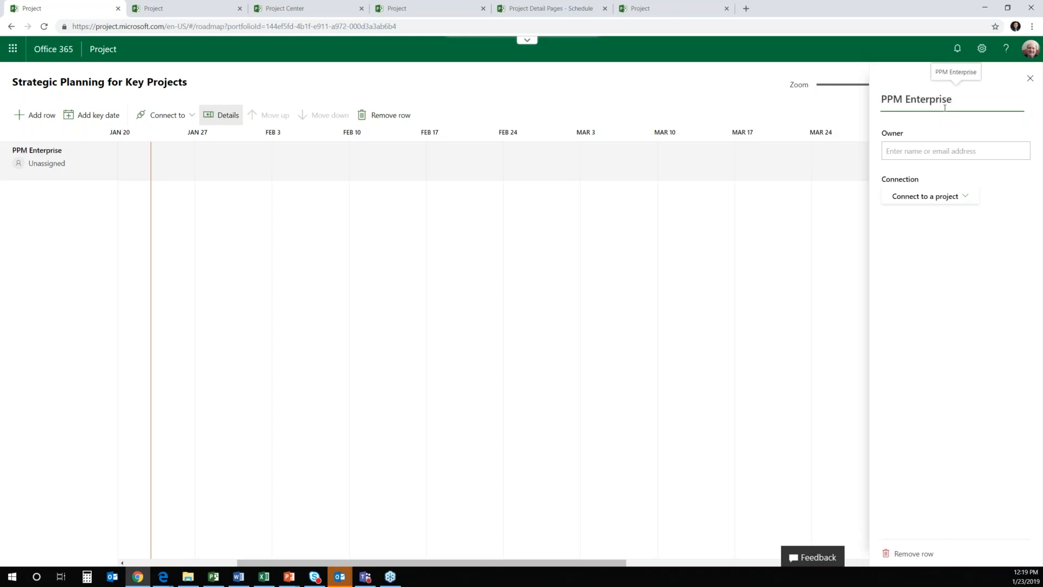
click(939, 150)
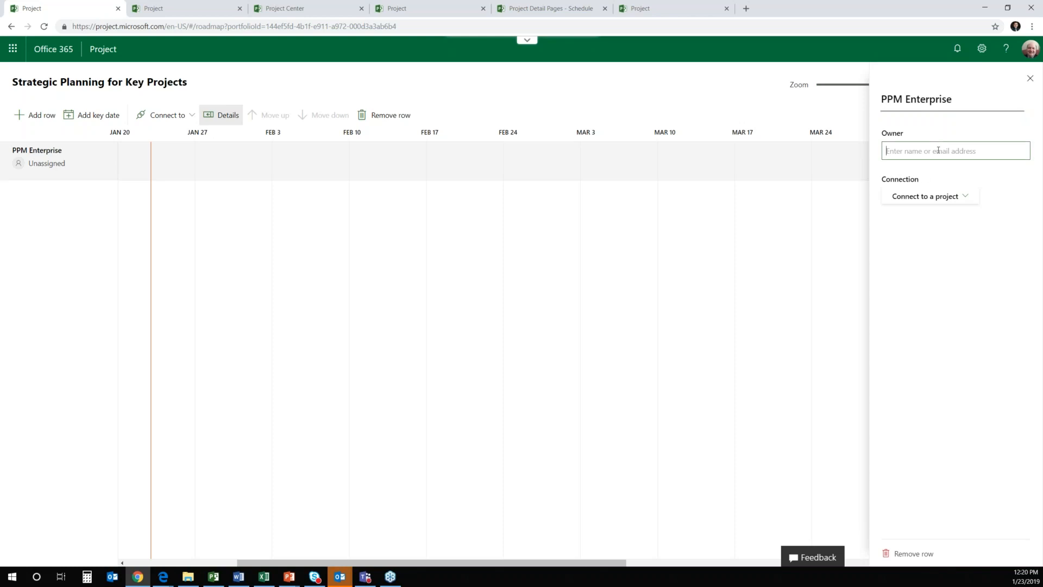
Step: Set up a Project Online connection for the PPM Enterprise row, searching for "Server" and choosing the project Install Project Server 2019
click(950, 199)
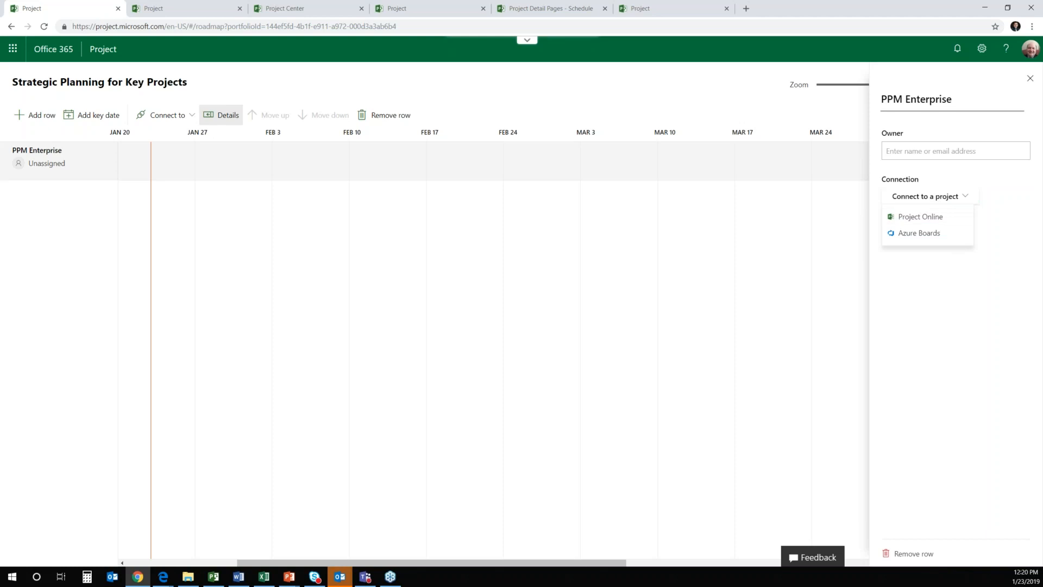
key(ctrl+1)
click(962, 198)
mouse_move(937, 186)
mouse_down()
mouse_move(784, 164)
mouse_move(945, 301)
mouse_move(950, 186)
mouse_move(930, 184)
mouse_up()
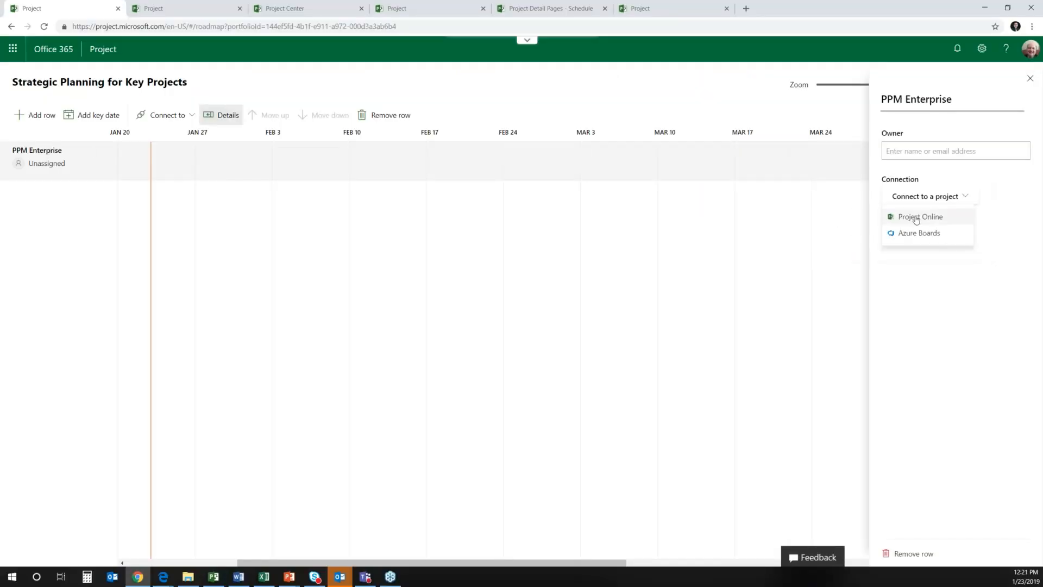
click(917, 217)
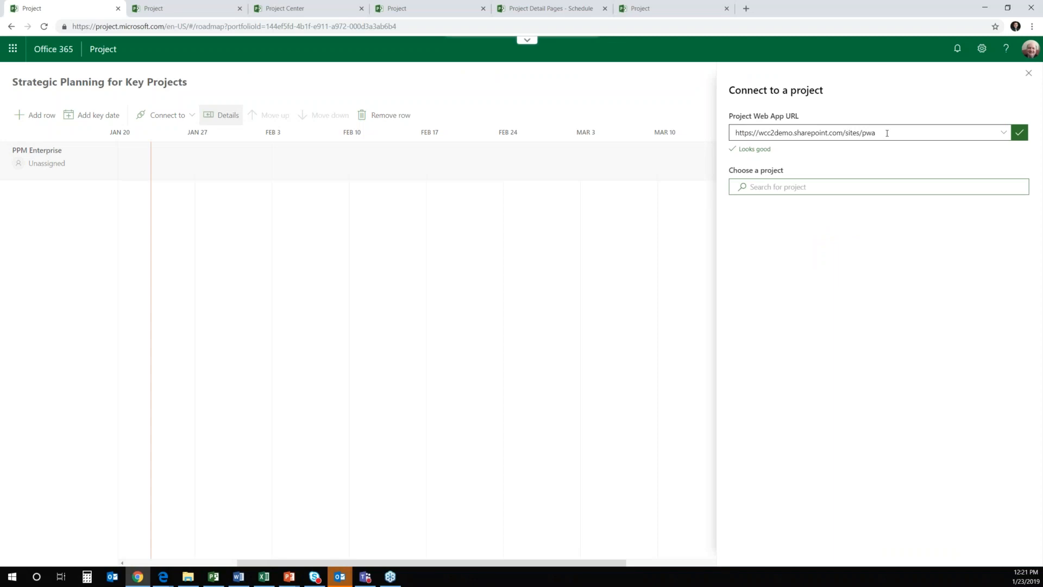
click(763, 189)
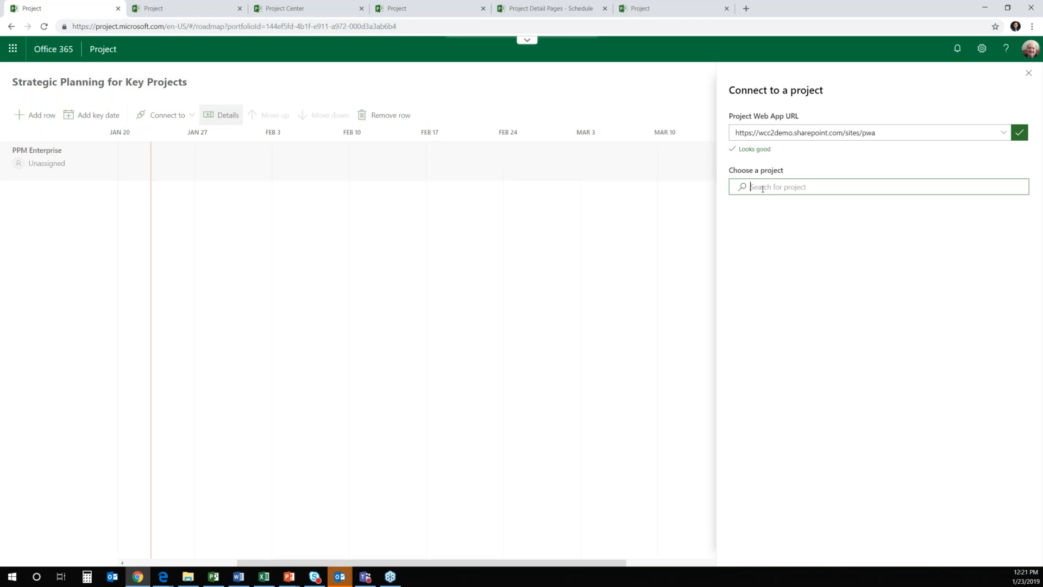
text(Server)
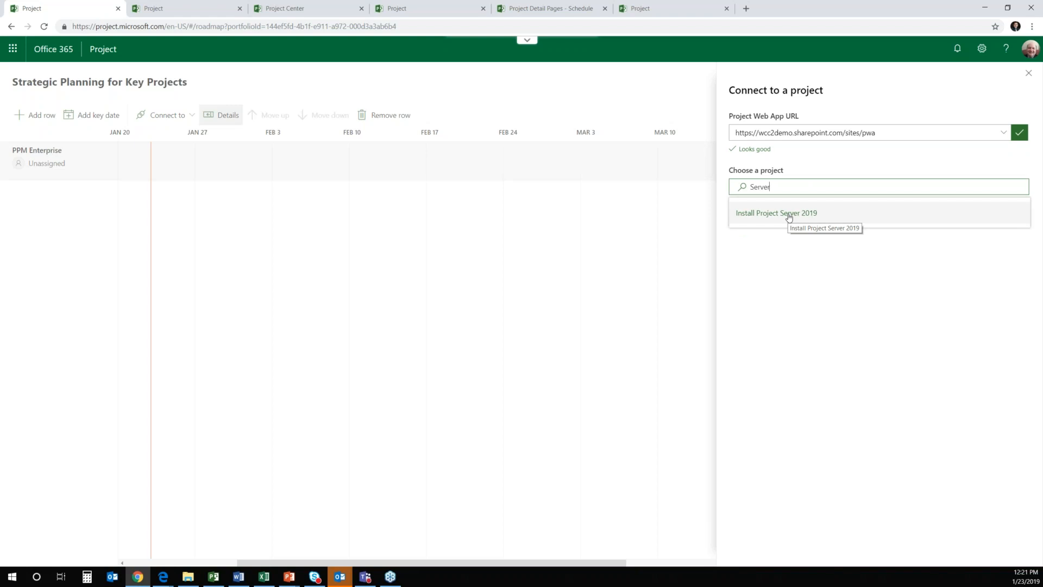
click(789, 216)
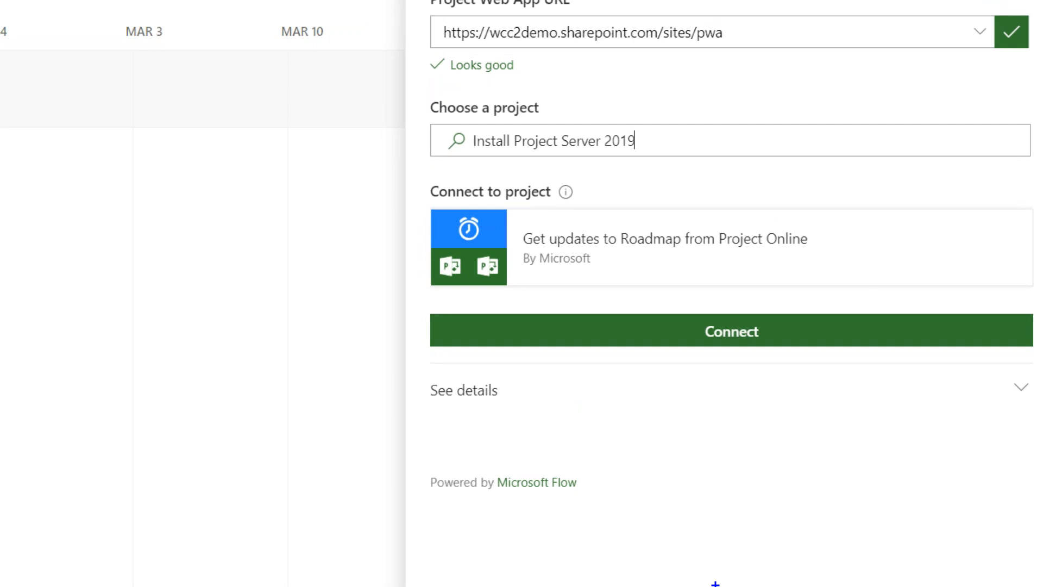
Step: Expand the details of the Microsoft Flow connection to review its linked services and permissions
mouse_move(588, 469)
mouse_down()
mouse_move(466, 445)
mouse_move(377, 478)
mouse_move(552, 543)
mouse_move(619, 494)
mouse_move(587, 468)
mouse_up()
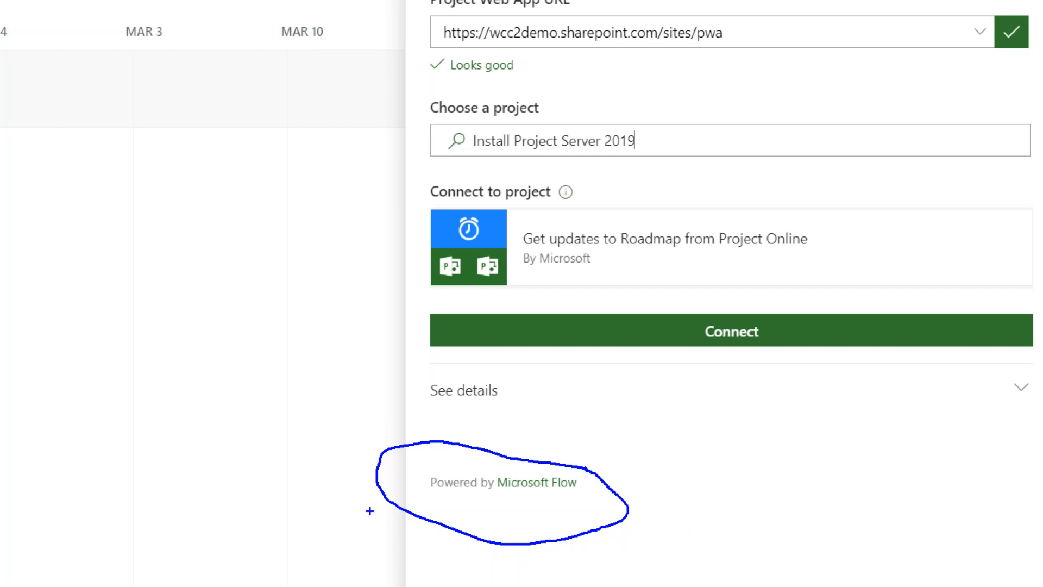
key(Escape)
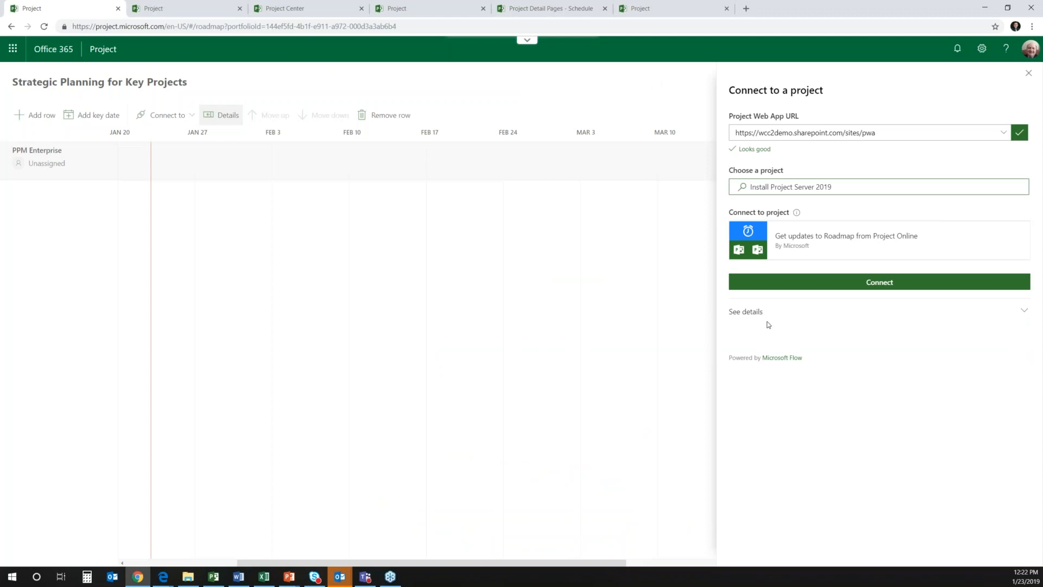
click(746, 314)
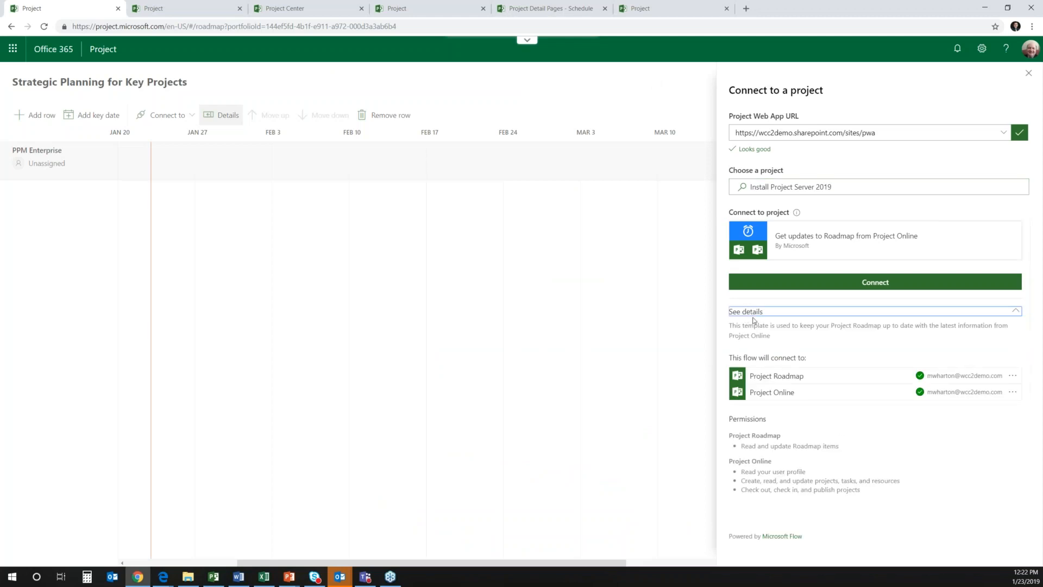
Step: Connect the PPM Enterprise row to the Install Project Server 2019 project and skip adding items
click(750, 314)
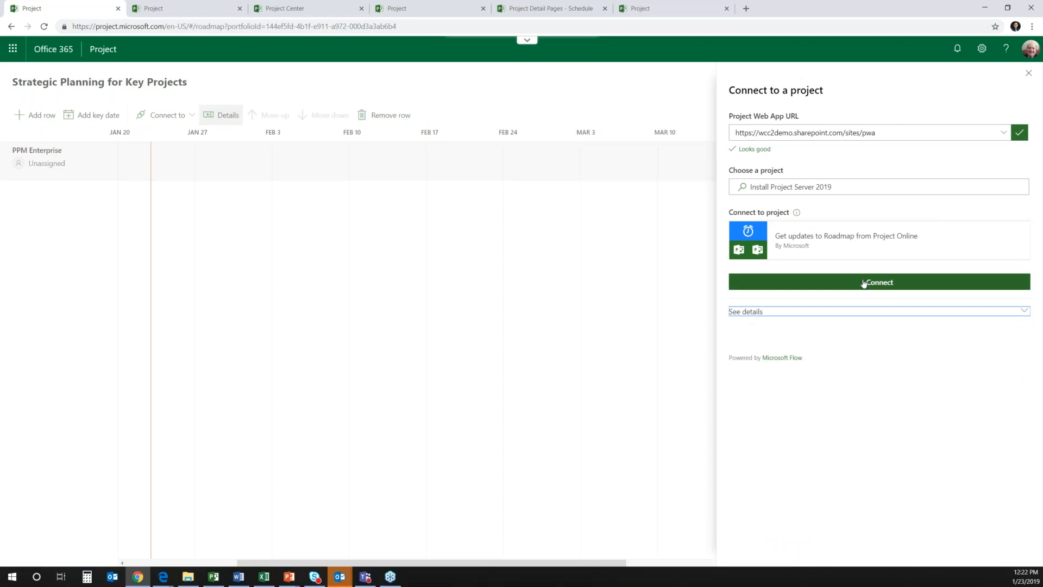
click(874, 283)
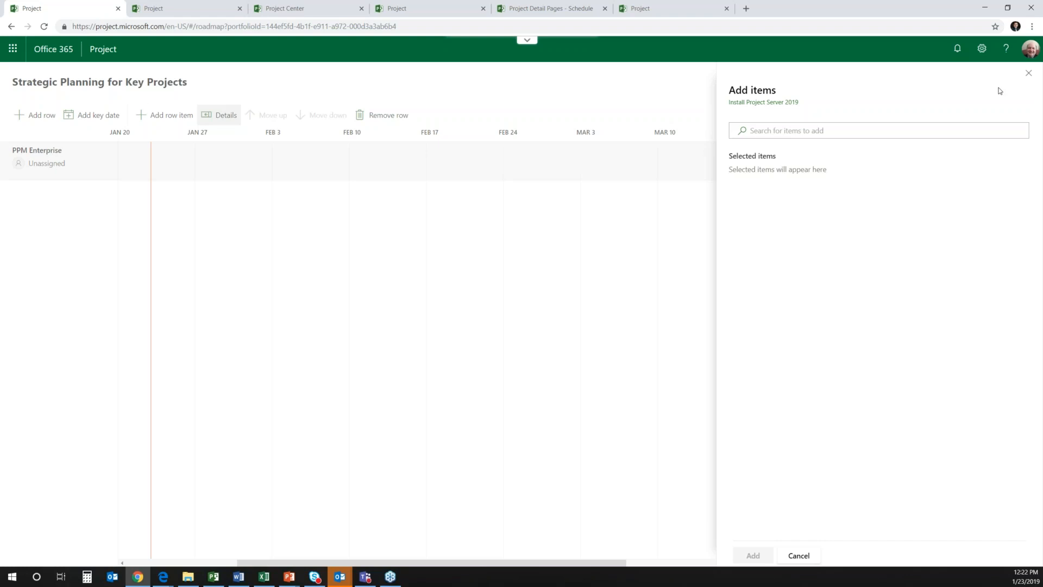
click(1029, 76)
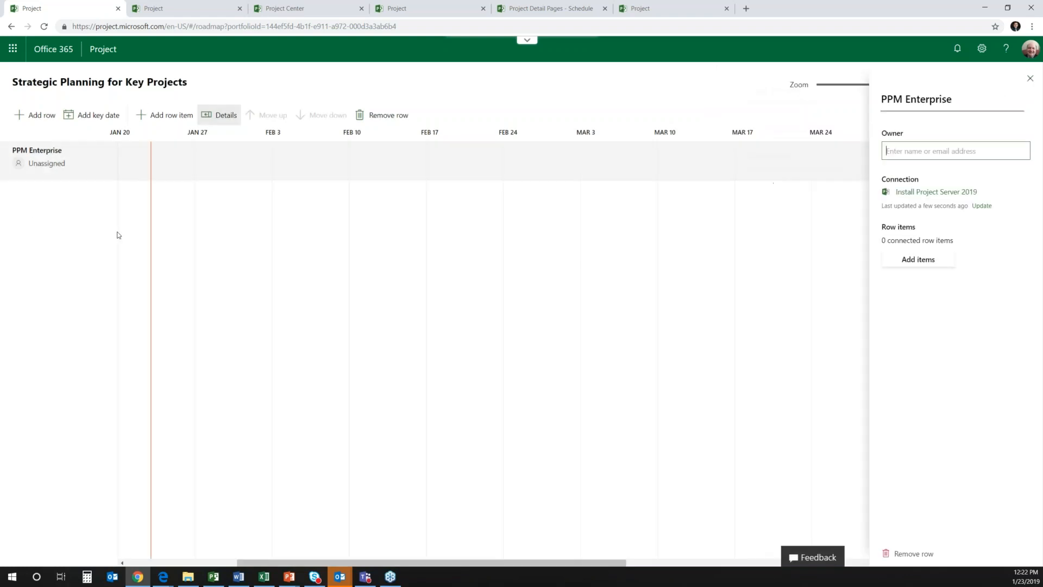
Step: Add another row to the roadmap and name it "Key Designs"
click(35, 115)
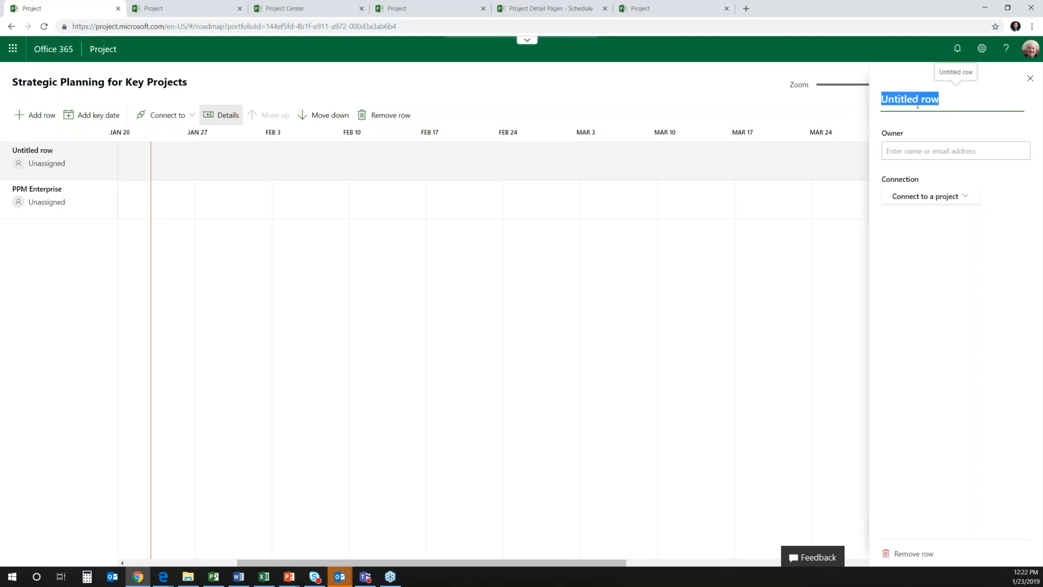
text(Key Des)
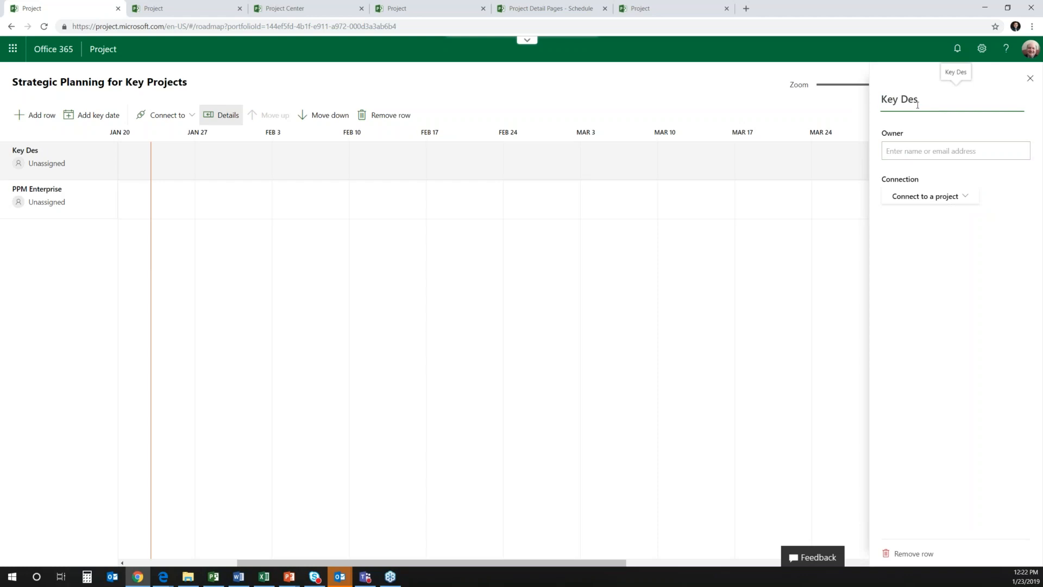
text(igns)
Step: Connect the Key Designs row to the Project Online project Super Collider Toy Design, searching for "Toy", without adding items
click(916, 195)
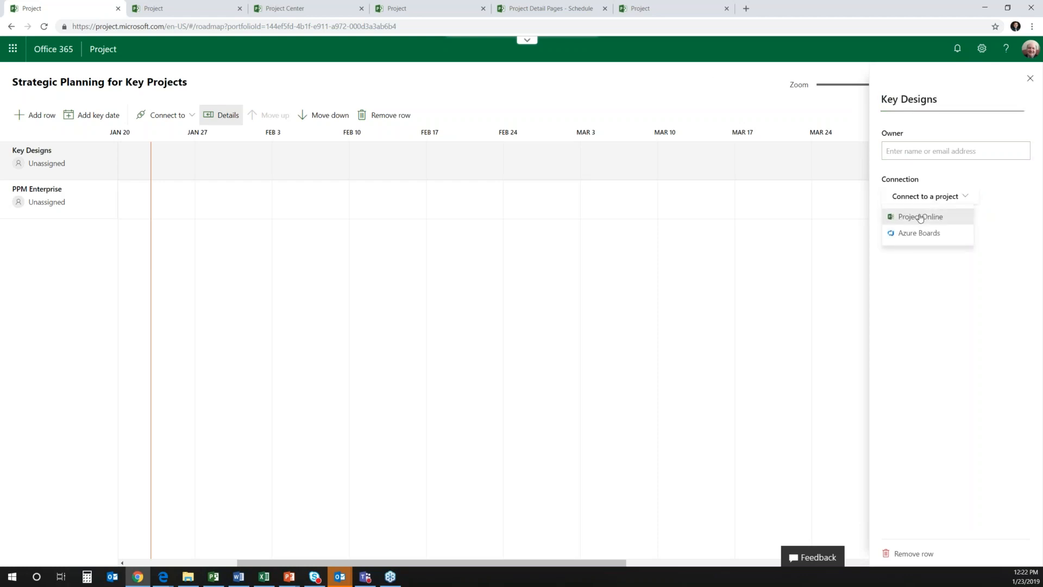
click(919, 216)
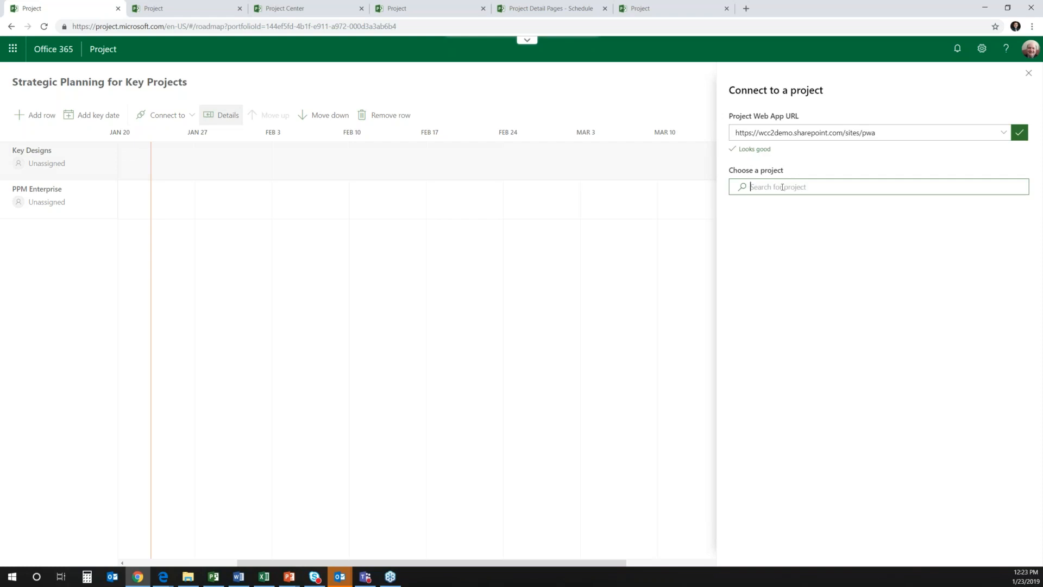
click(782, 187)
text(Toy)
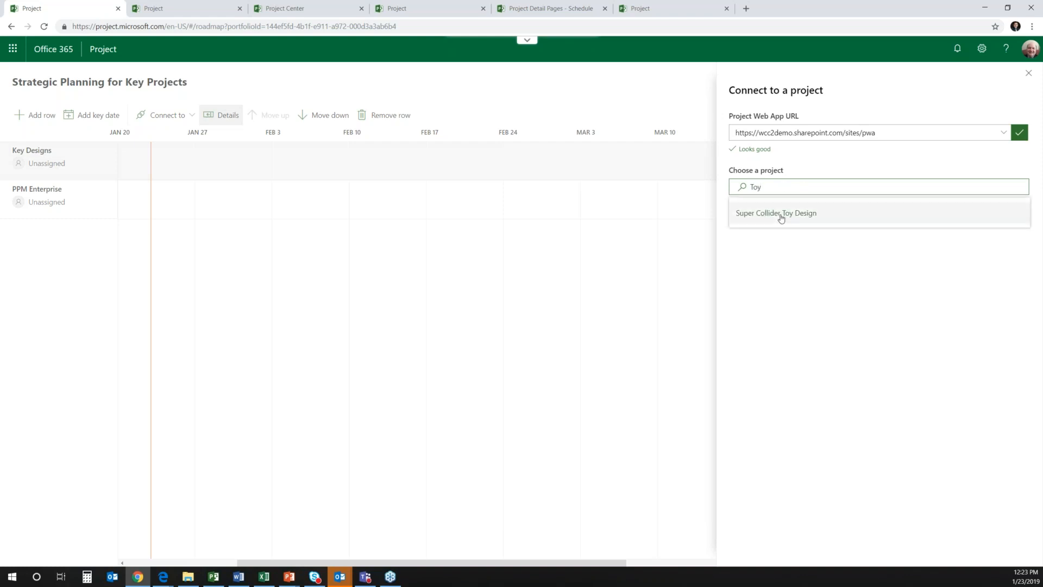
click(781, 215)
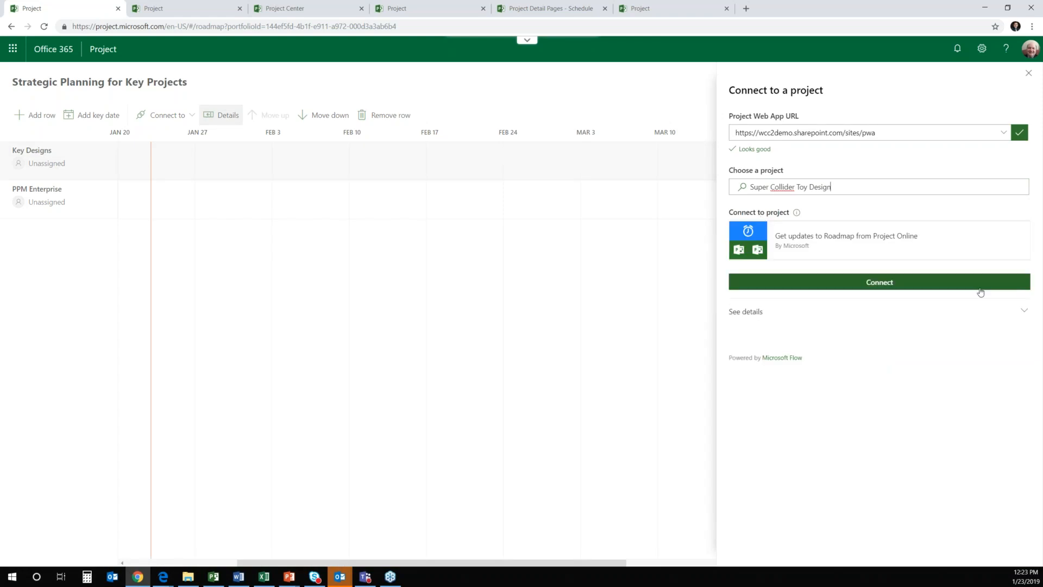
click(896, 287)
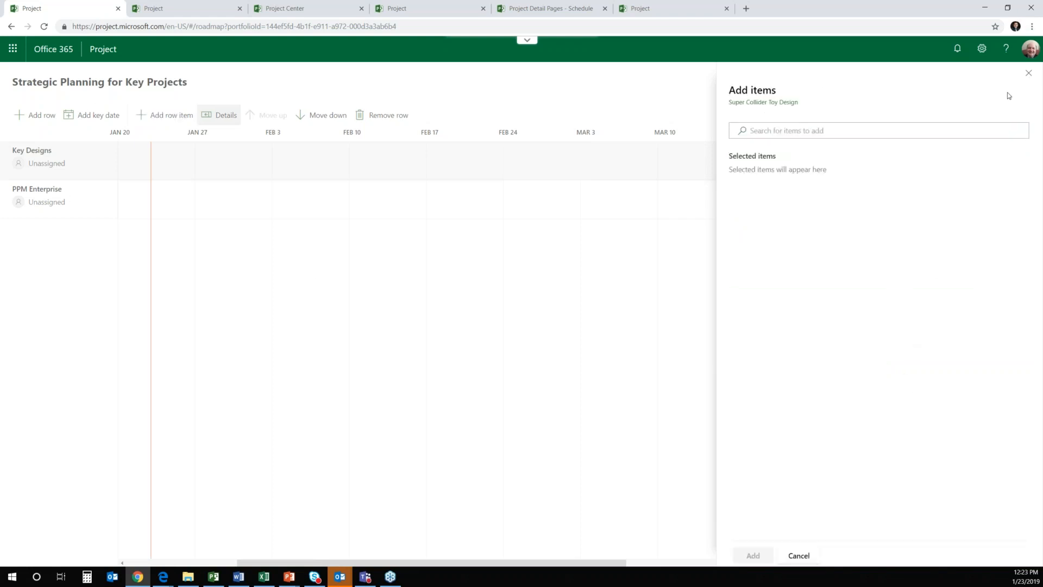
click(1029, 73)
Step: Add a third row to the roadmap and name it "Marketing Strategy"
click(42, 116)
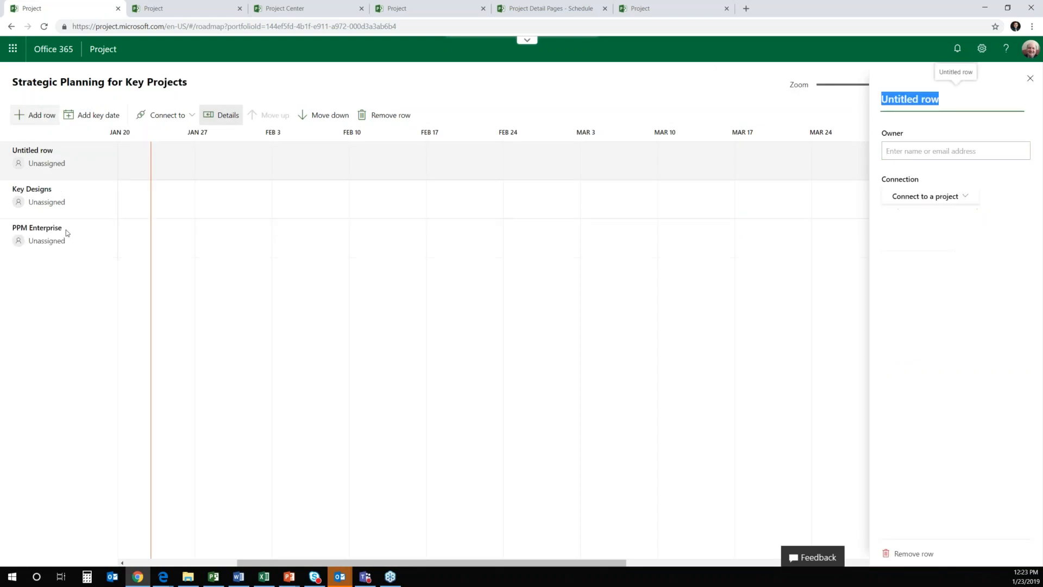
click(63, 239)
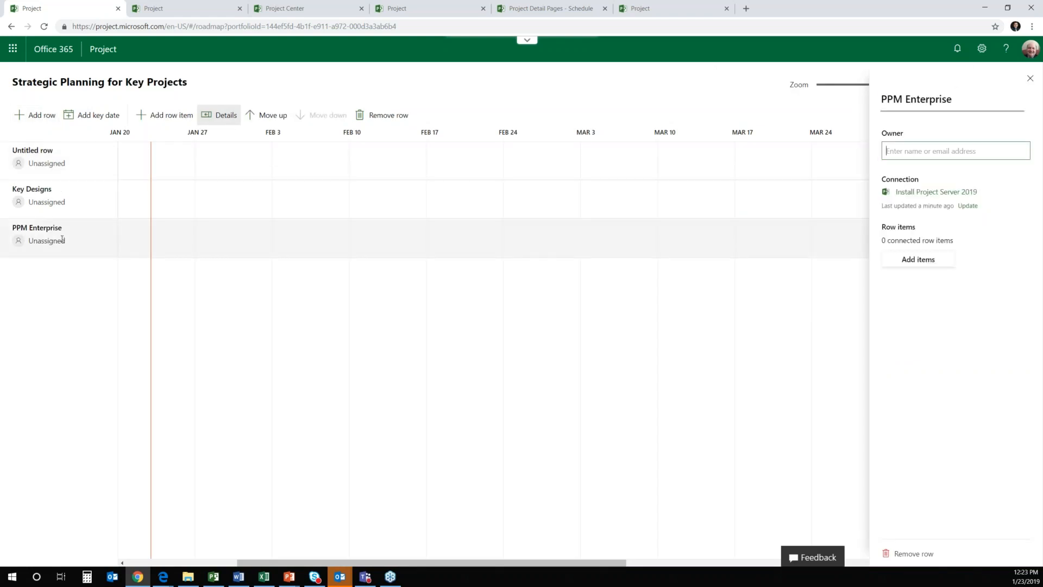
click(65, 151)
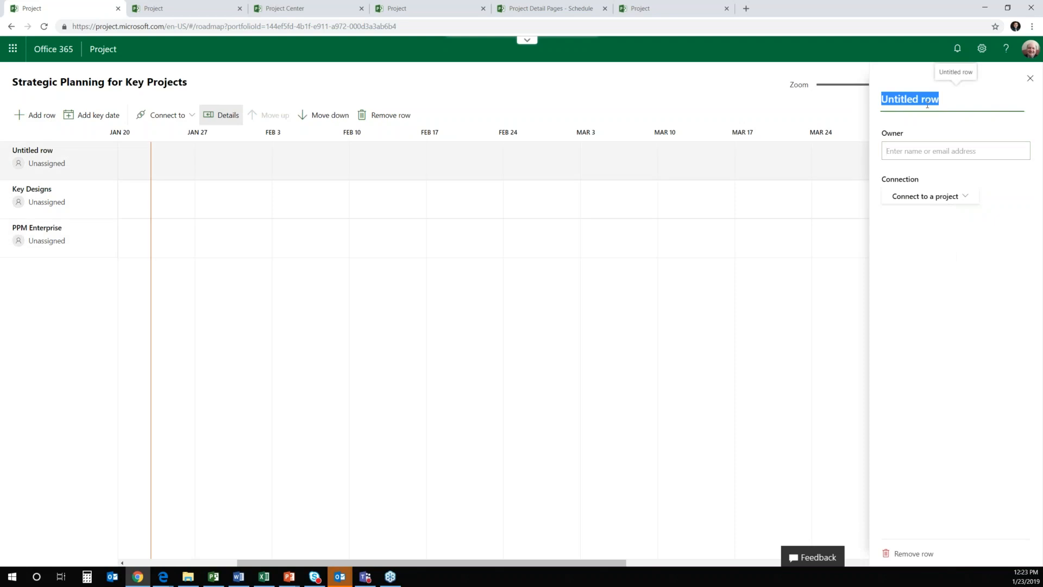
text(Market)
text(ing Strag)
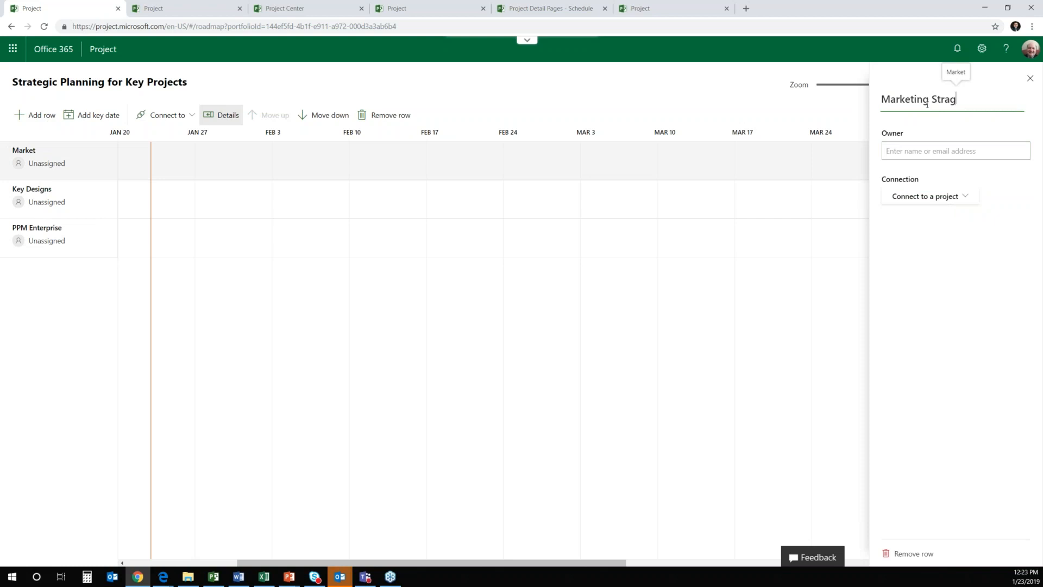
key(BackSpace)
text(tegy)
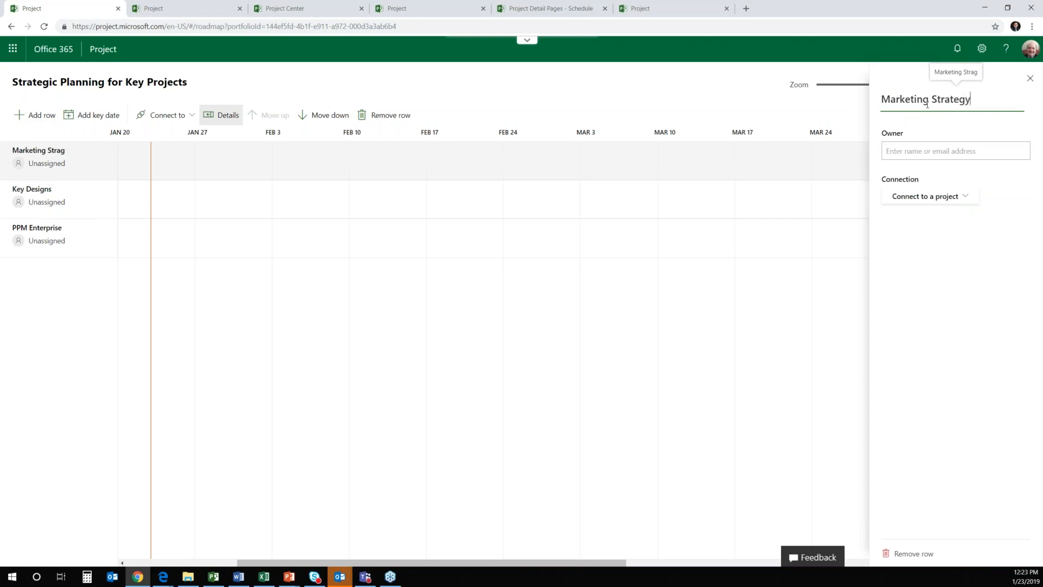
Step: Connect the Marketing Strategy row to the Project Online project Super Collider Marketing, searching for "Marketing", without adding items
click(928, 197)
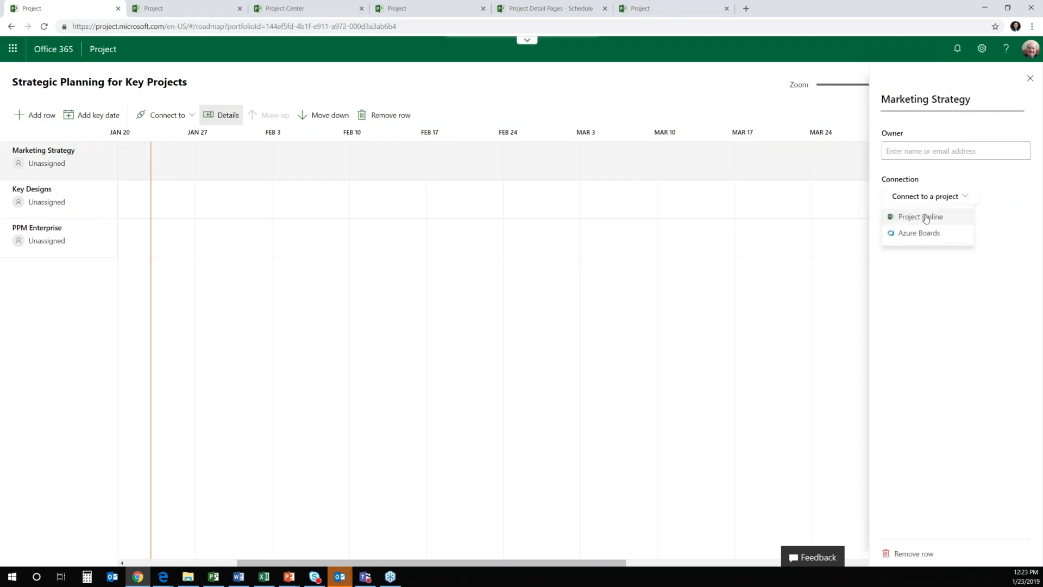
click(921, 215)
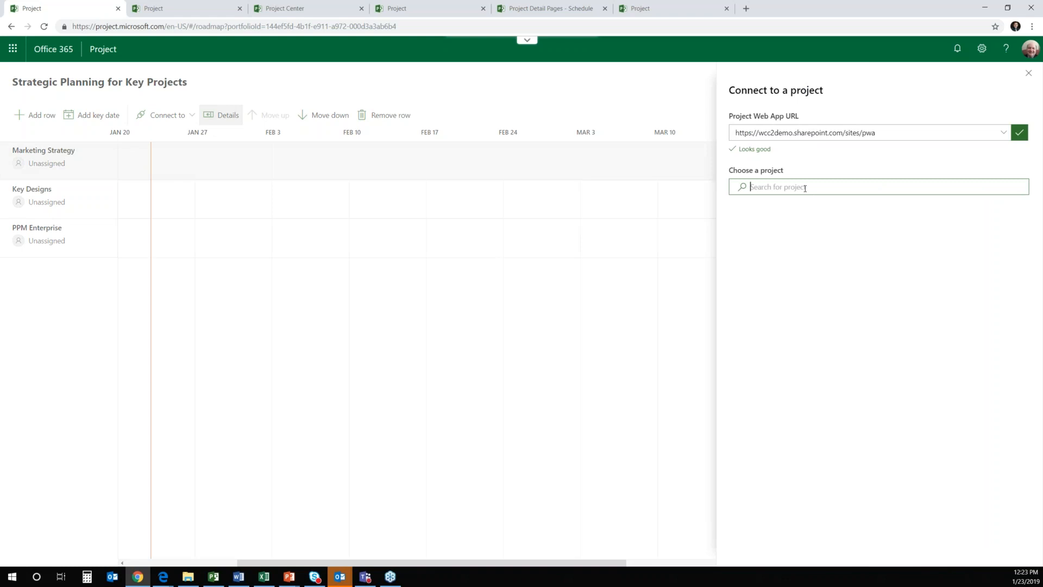
text(Marketing)
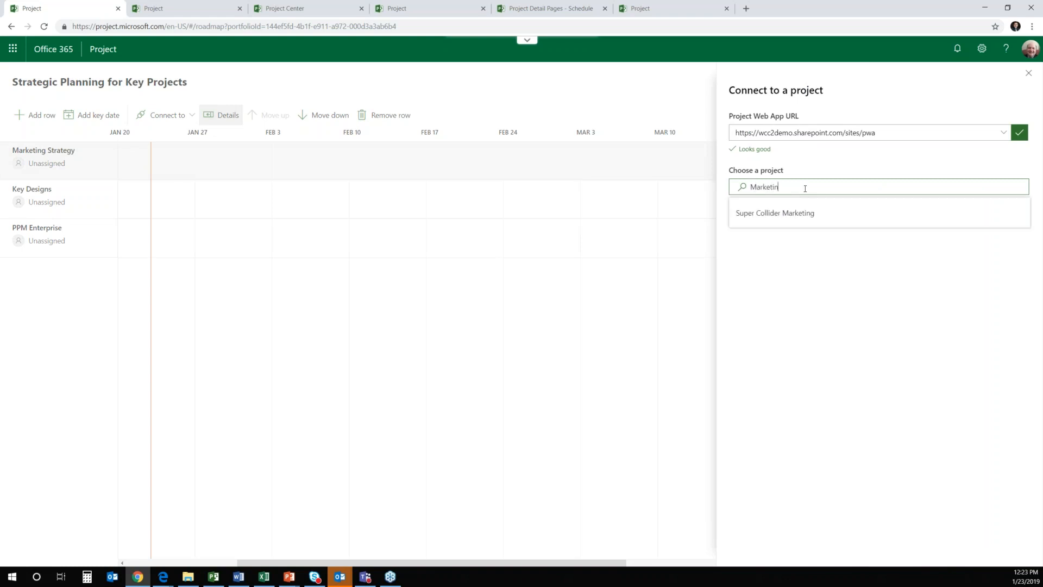
click(793, 216)
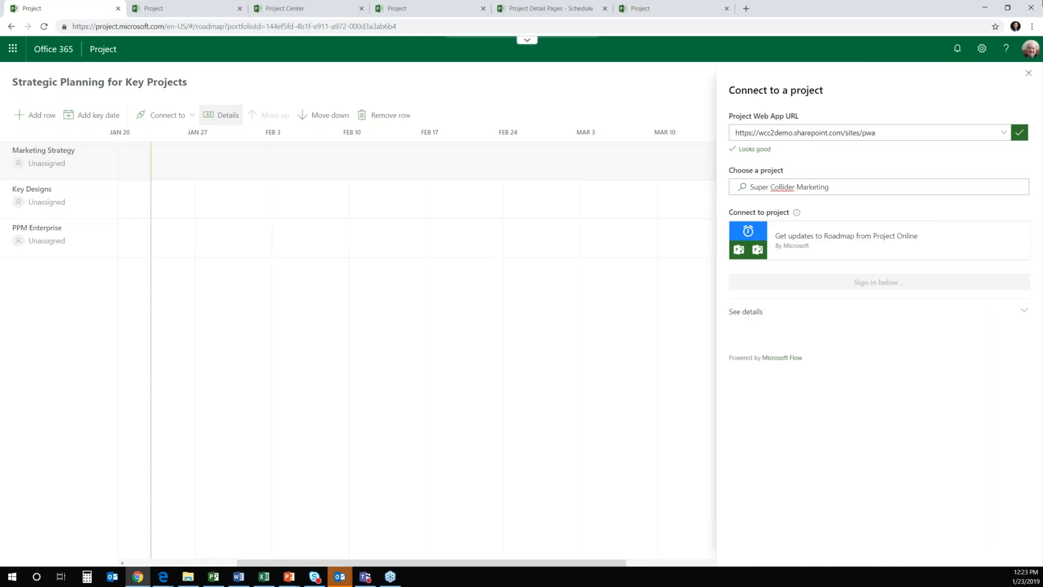
click(901, 282)
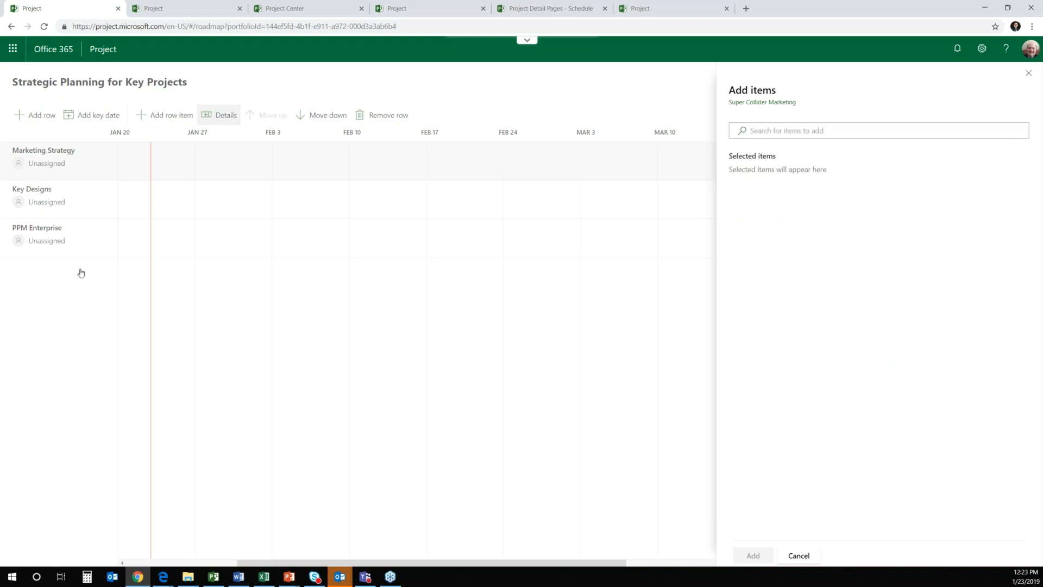
click(1028, 73)
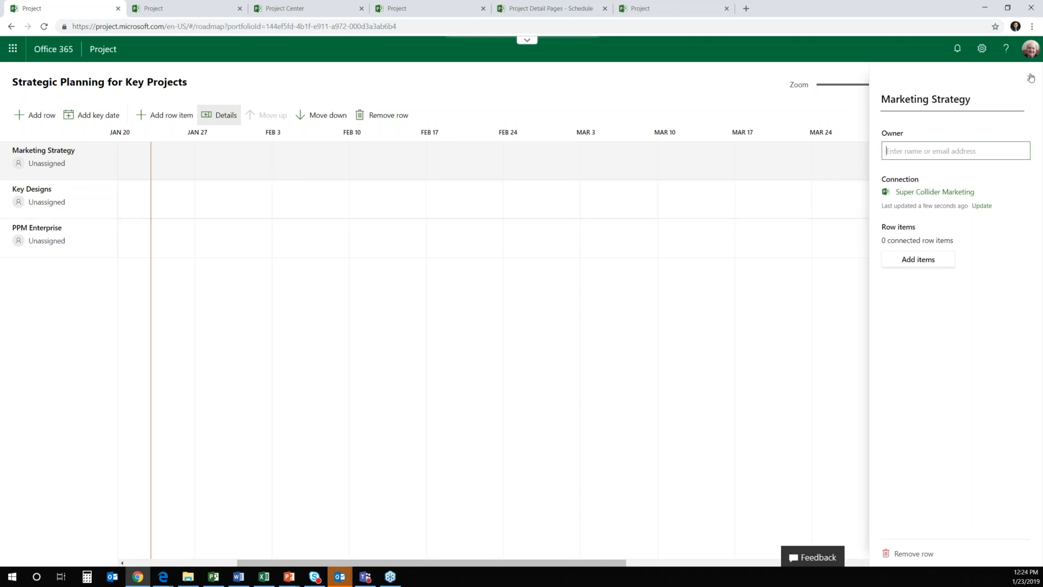
Step: Add the Financial Requirements and Kids Requirements phases as row items to the Key Designs row
click(69, 198)
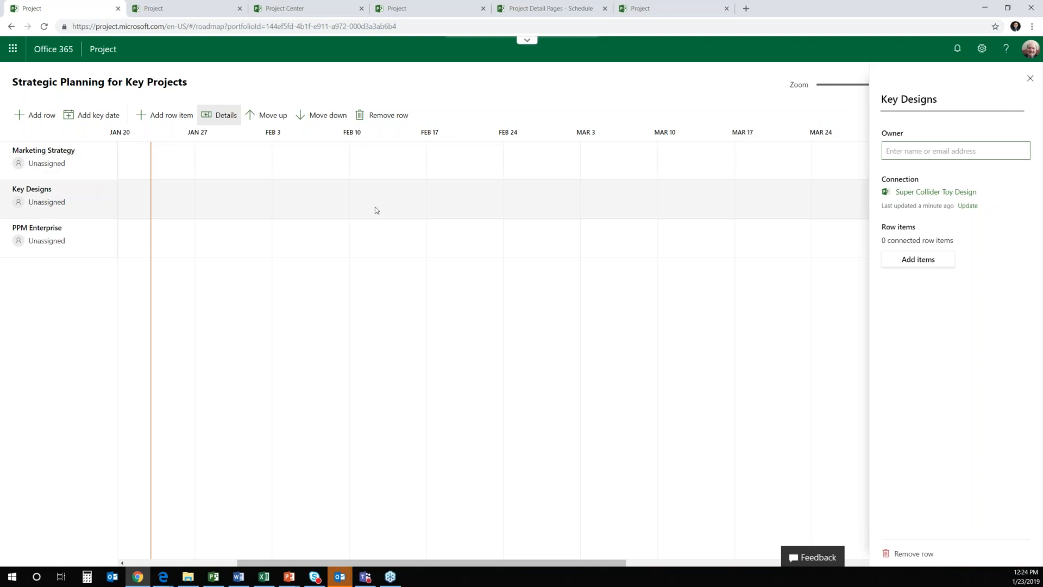
click(901, 147)
click(917, 260)
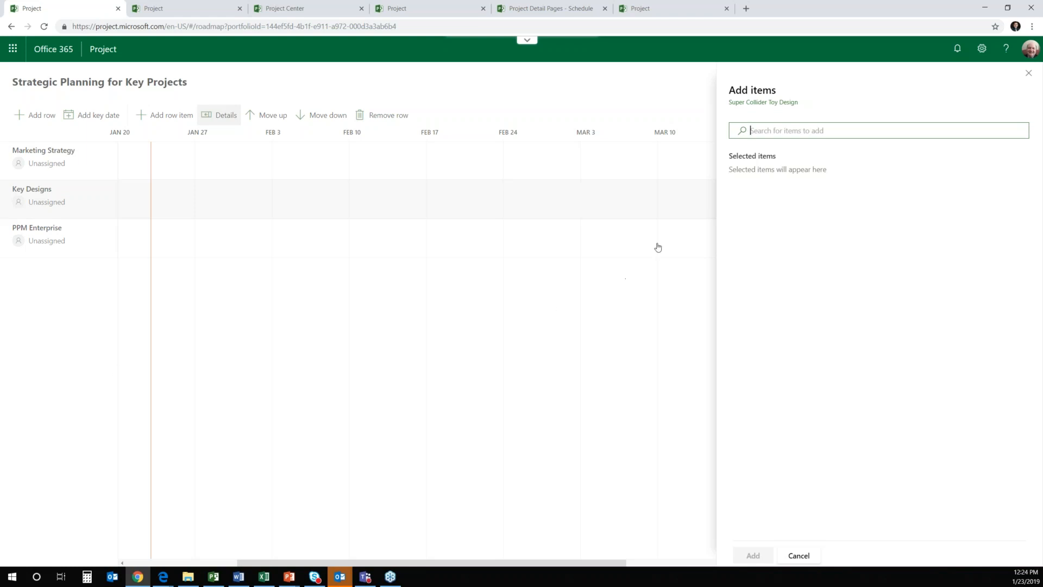
text(Requir)
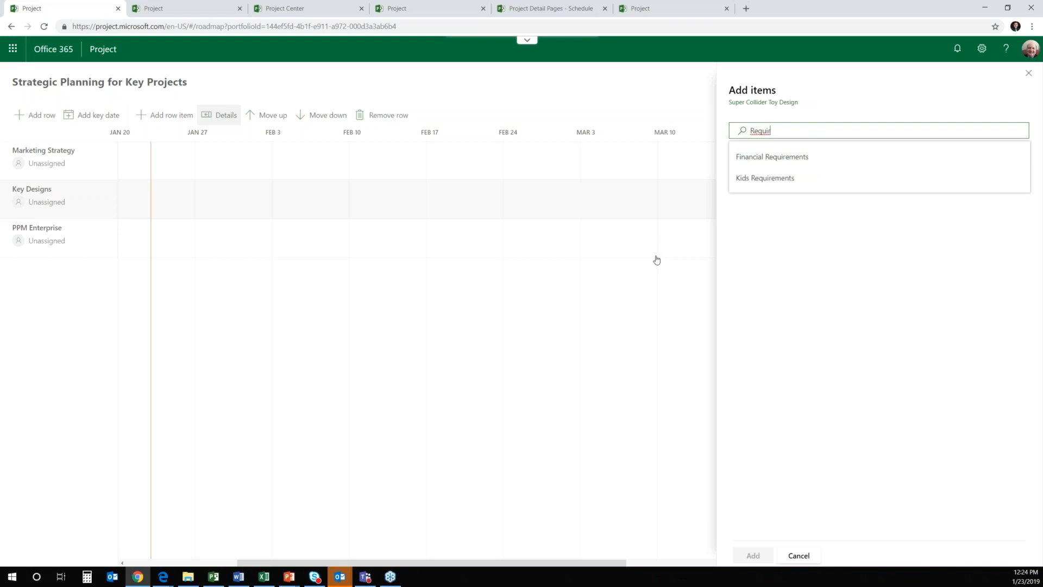
click(771, 158)
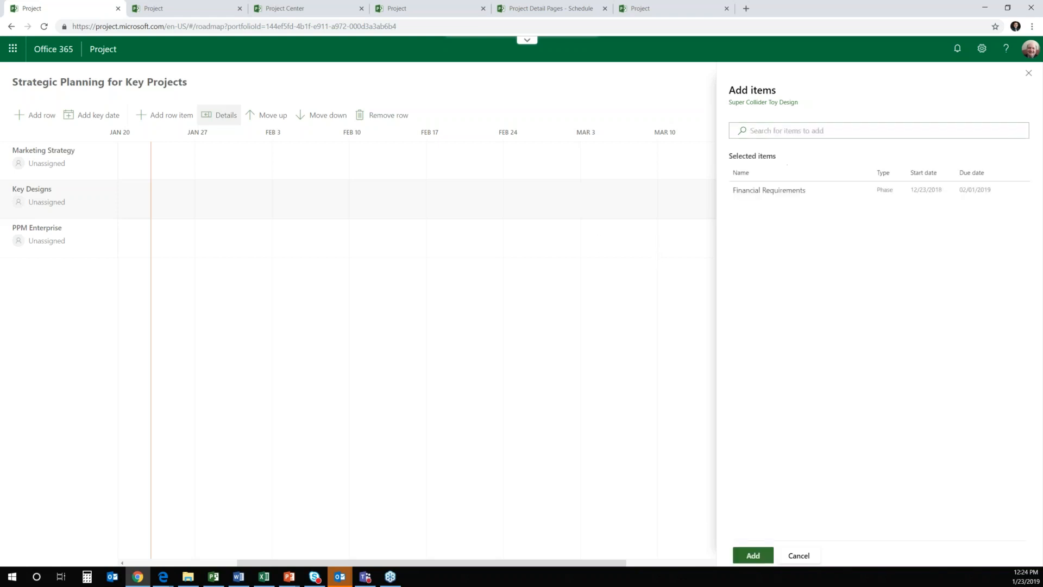
text(re)
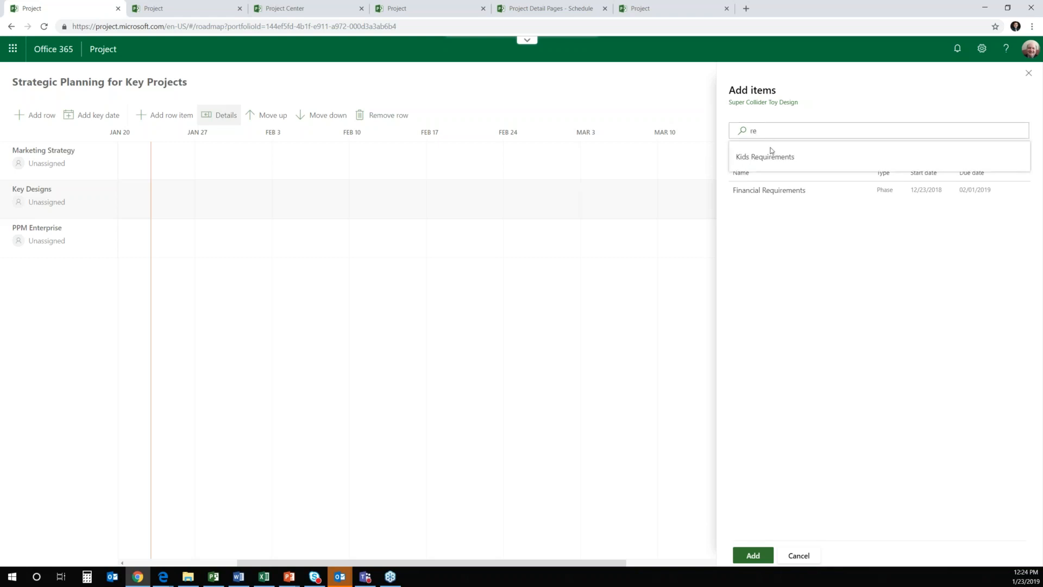
click(766, 157)
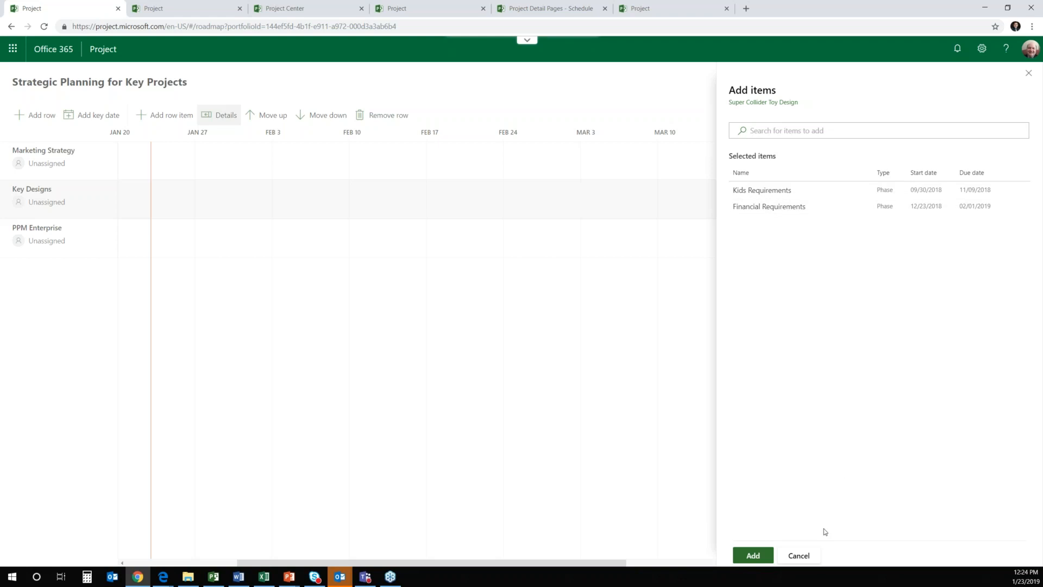
click(753, 555)
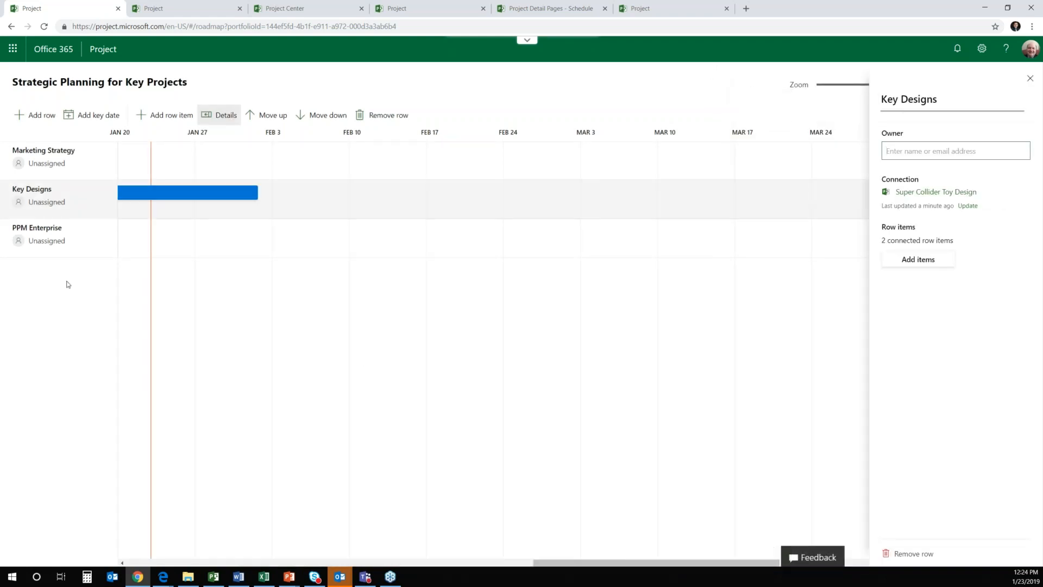
Step: Try searching for "Financ" and "design" in the owner field of the Marketing Strategy row
click(83, 164)
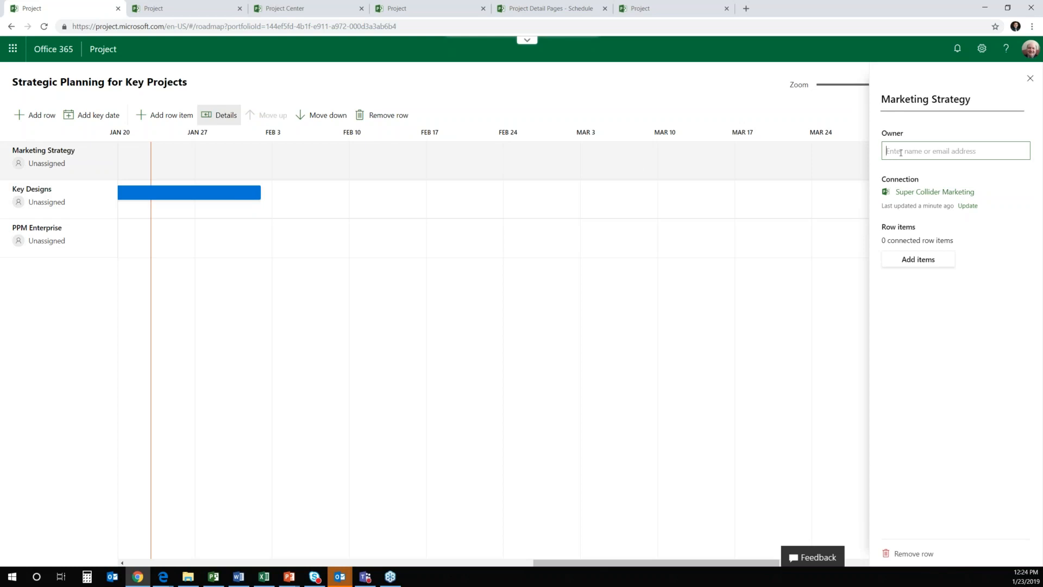
text(Finan)
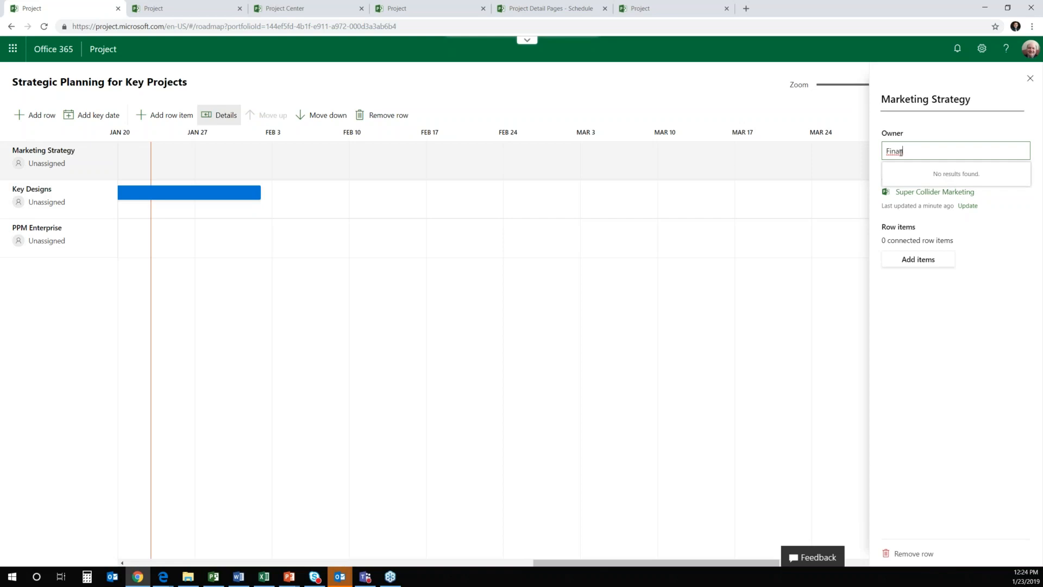
text(c)
key(BackSpace)
key(BackSpace)
key(BackSpace)
key(BackSpace)
key(BackSpace)
key(BackSpace)
key(BackSpace)
text(Design)
drag(919, 151, 868, 154)
text(design)
double_click(914, 152)
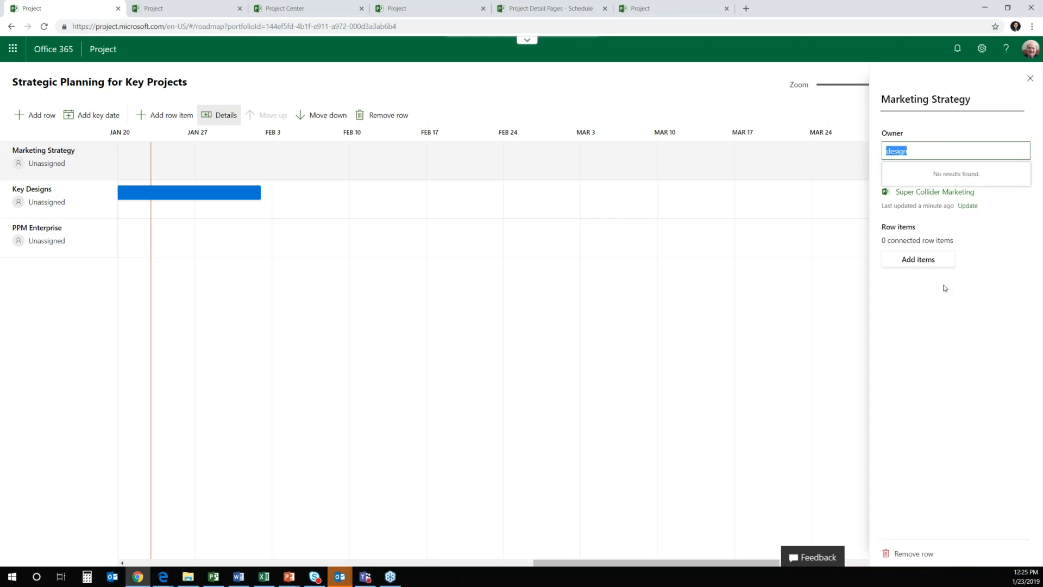
Step: Open the connected Super Collider Marketing project to examine its schedule tasks, and return to the roadmap
click(936, 192)
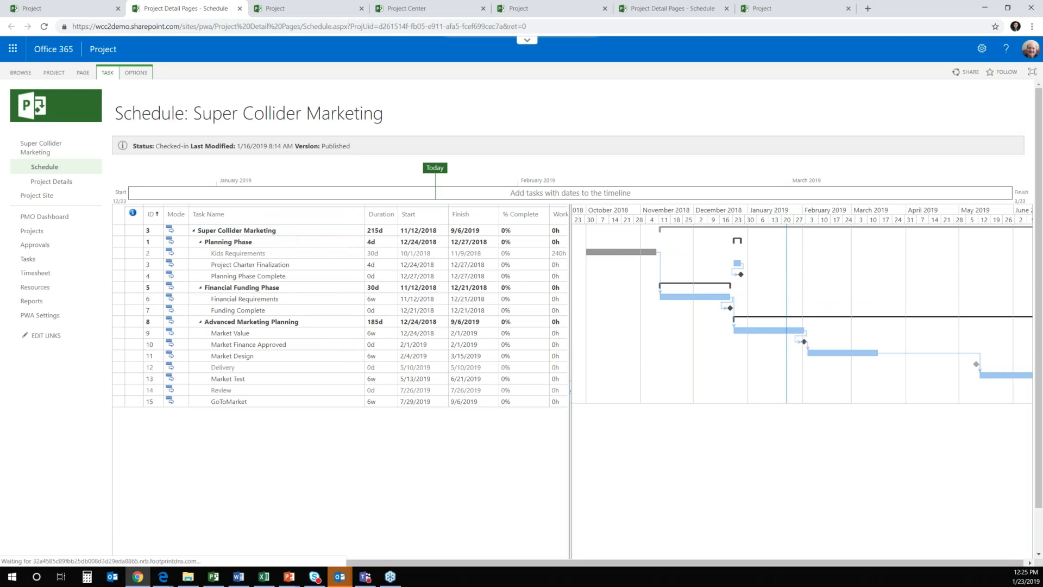
key(ctrl+shift+Tab)
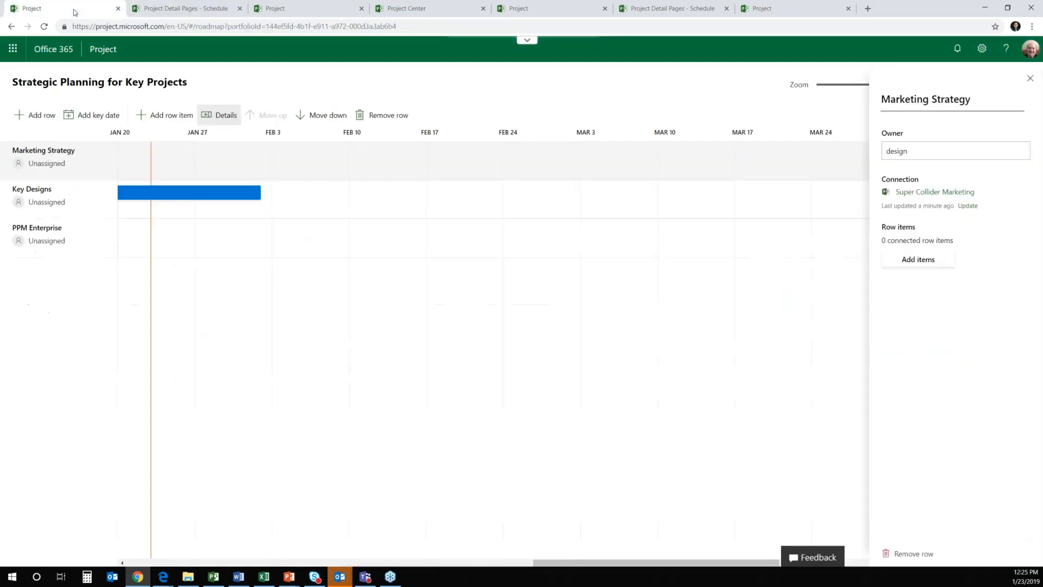
Step: Try searching for "collide" and "financie" in the owner field of the Marketing Strategy row, and clear the field
double_click(927, 151)
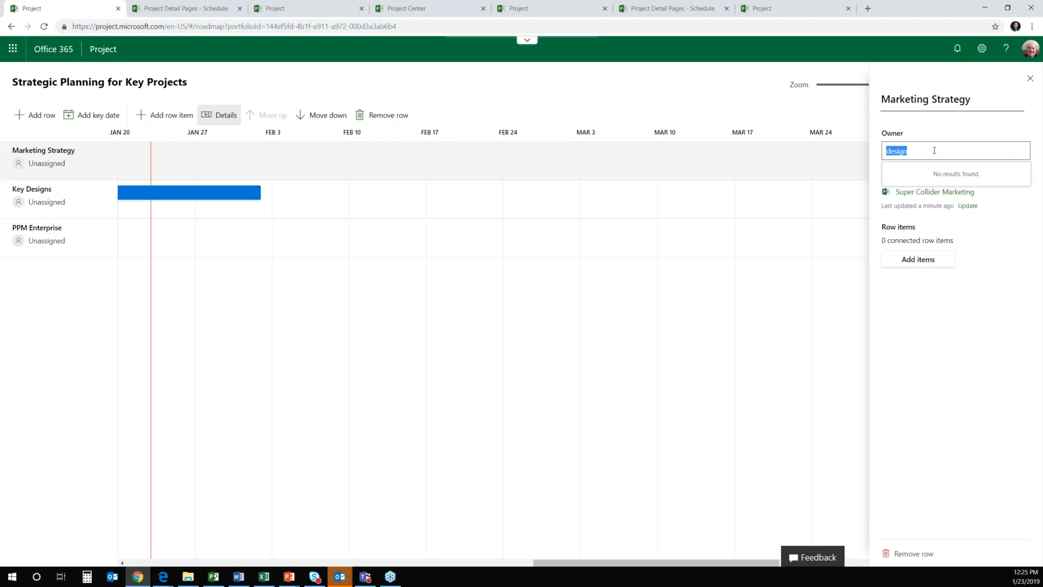
text(coll)
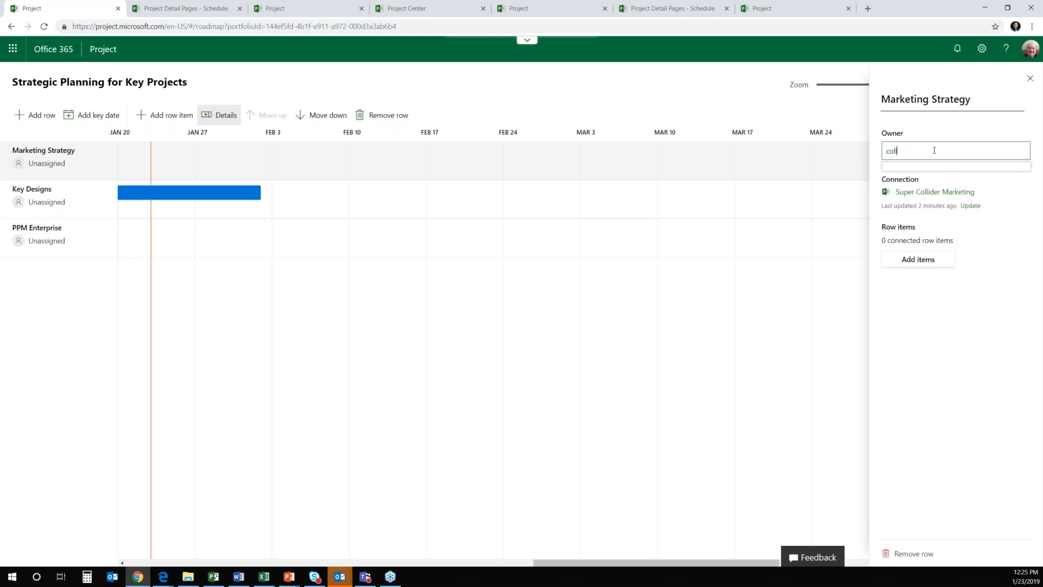
text(ide)
key(BackSpace)
key(BackSpace)
key(BackSpace)
key(BackSpace)
key(BackSpace)
key(BackSpace)
key(BackSpace)
text(financie)
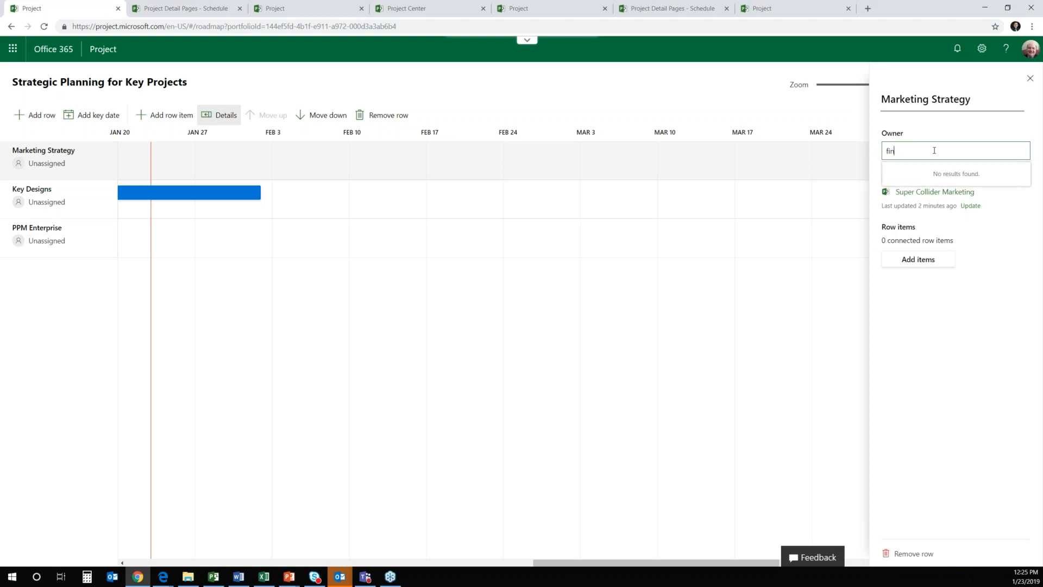
key(BackSpace)
key(BackSpace)
key(BackSpace)
key(BackSpace)
key(BackSpace)
key(BackSpace)
key(BackSpace)
key(BackSpace)
Step: Try searching for "Prepare" and "Install" in the owner field of the PPM Enterprise row
click(77, 236)
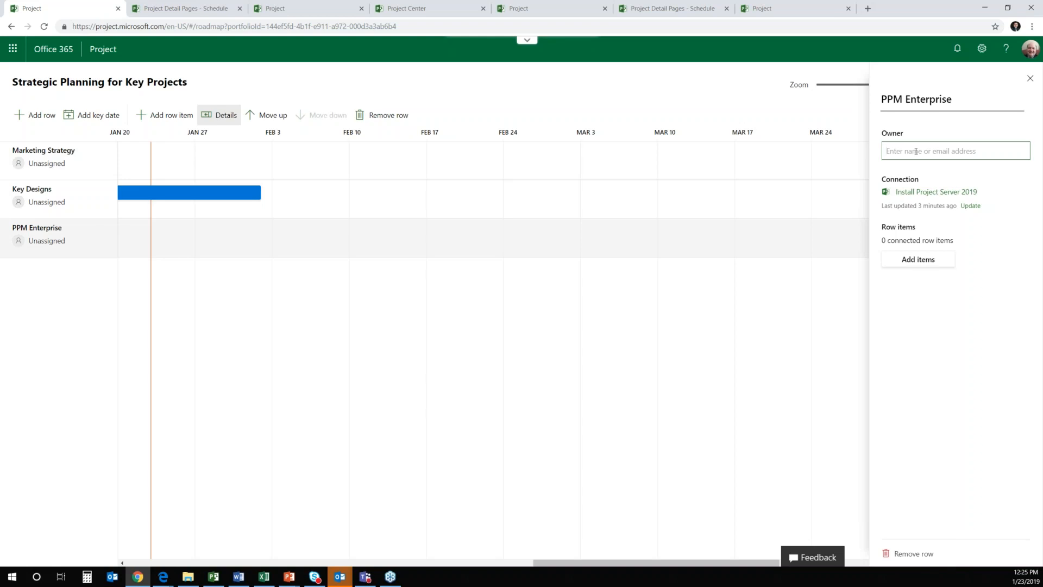
text(Prepare)
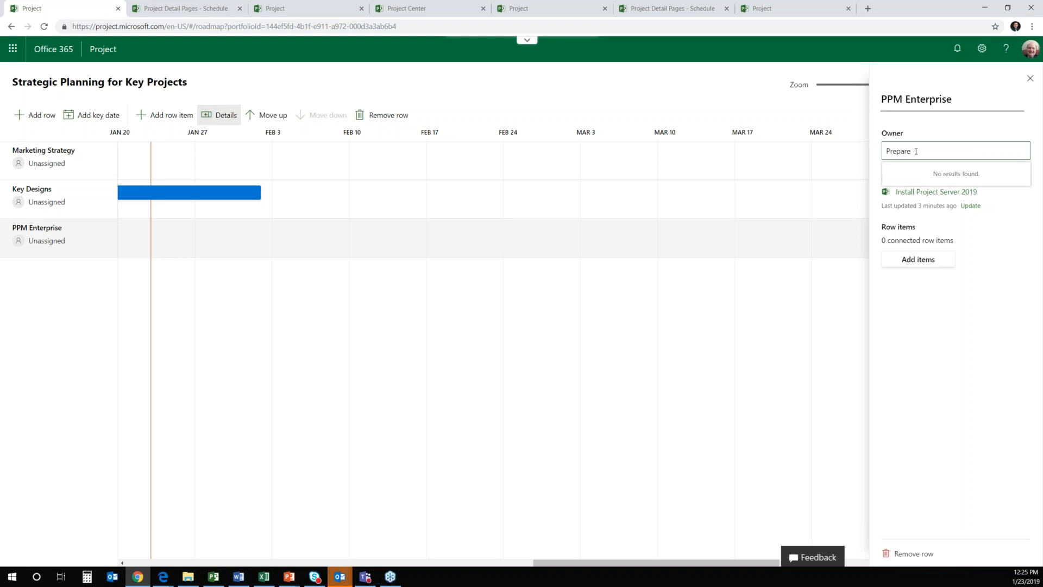
key(BackSpace)
key(BackSpace)
key(BackSpace)
key(BackSpace)
key(BackSpace)
key(BackSpace)
key(BackSpace)
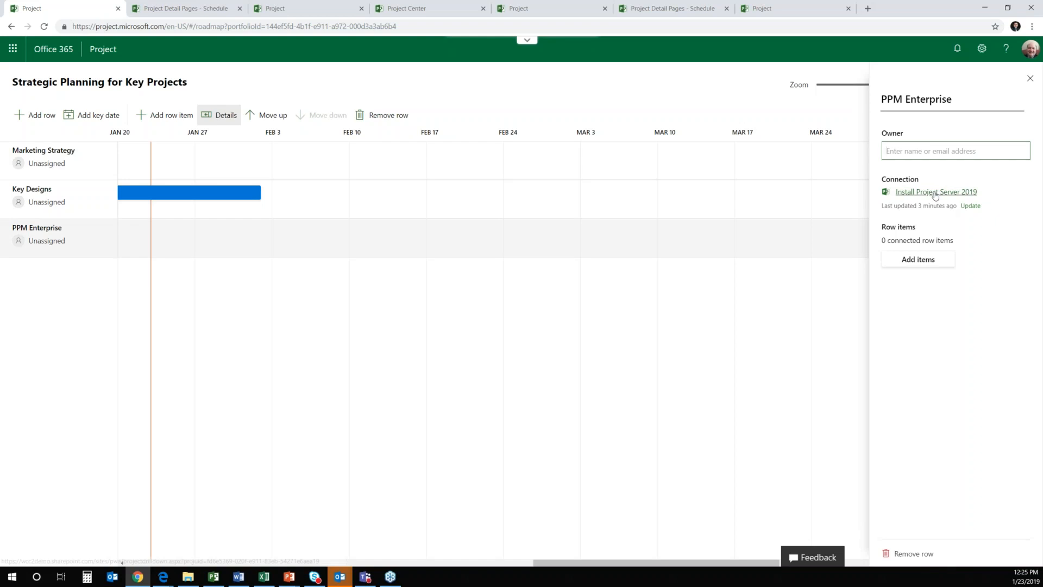
text(Prepare)
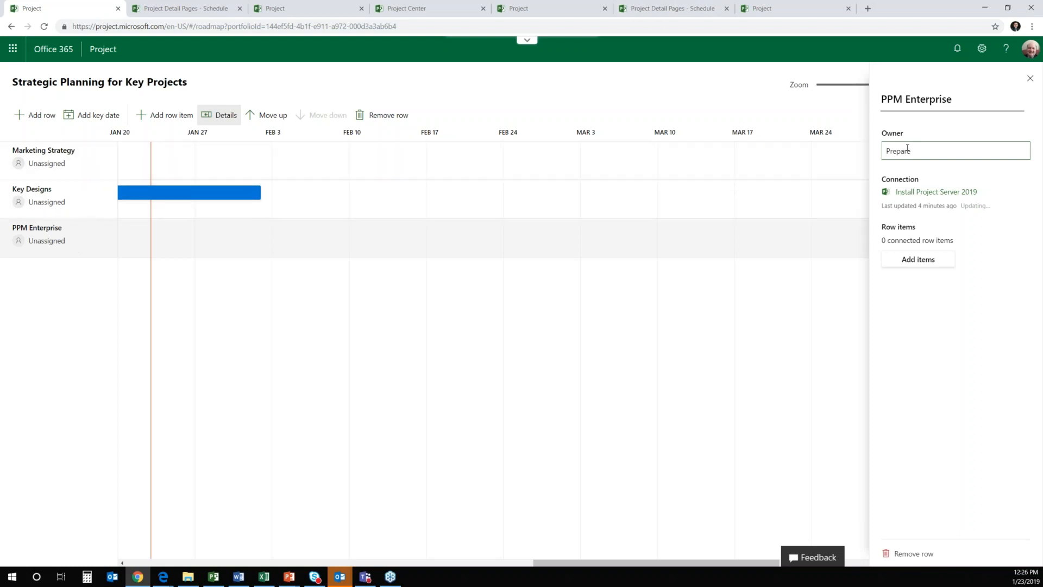
drag(921, 151, 780, 151)
text(Install)
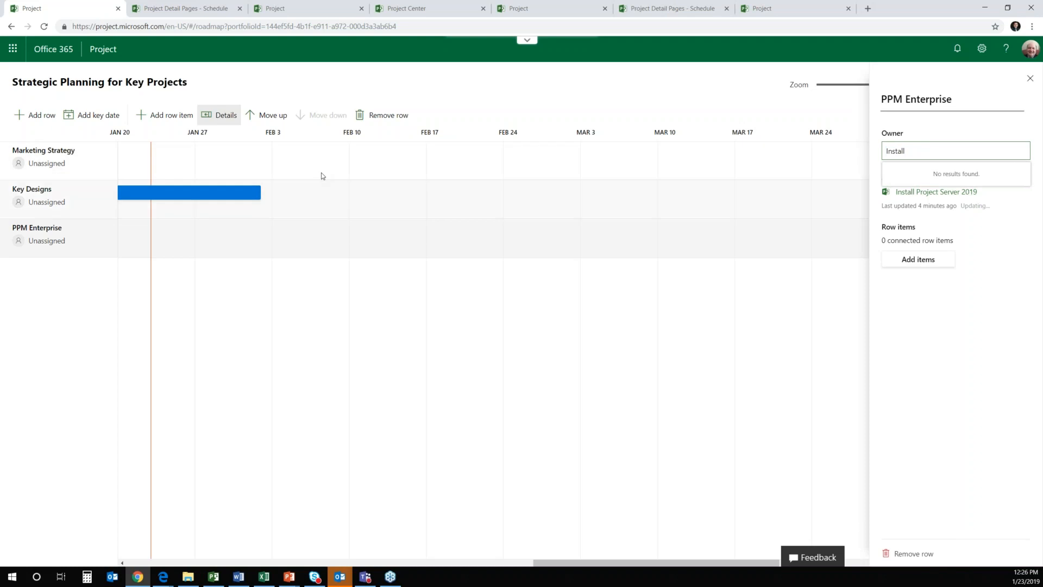
Step: Add the phases "Install and configure Project Server 2019" and "Configure reporting for Project Web App" as row items to the PPM Enterprise row
click(111, 226)
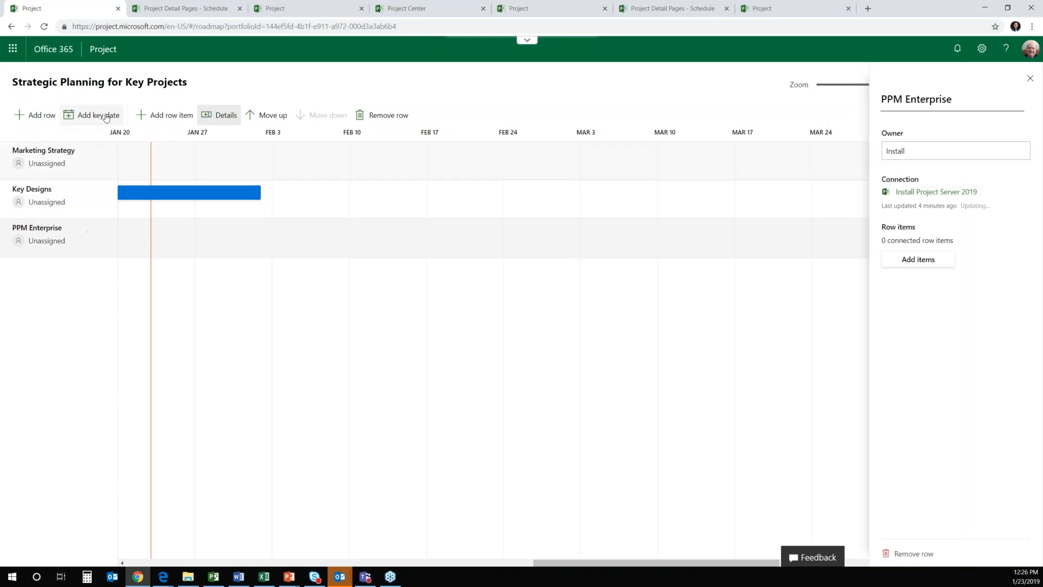
click(175, 115)
text(Install)
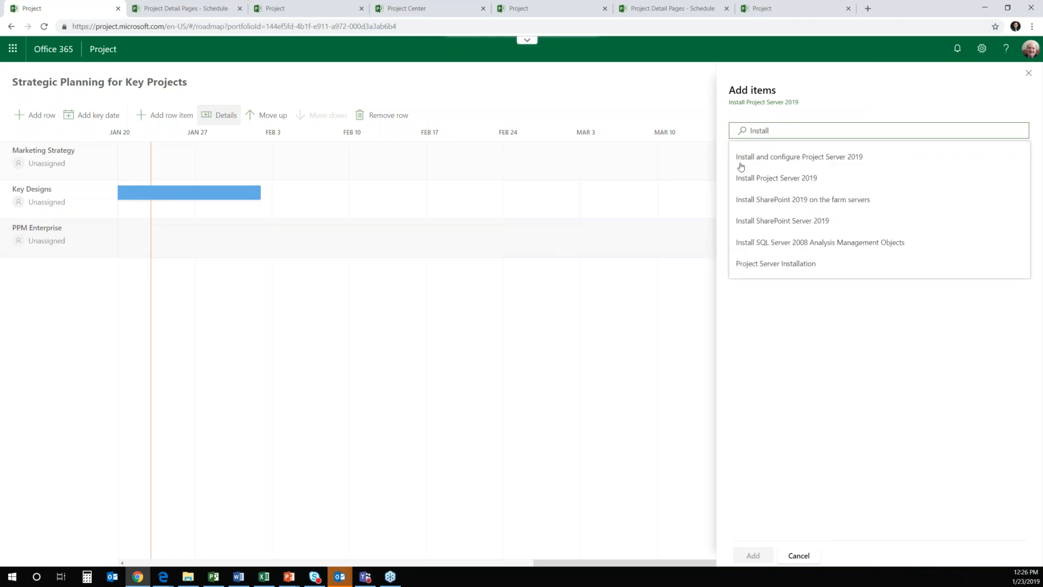
click(787, 158)
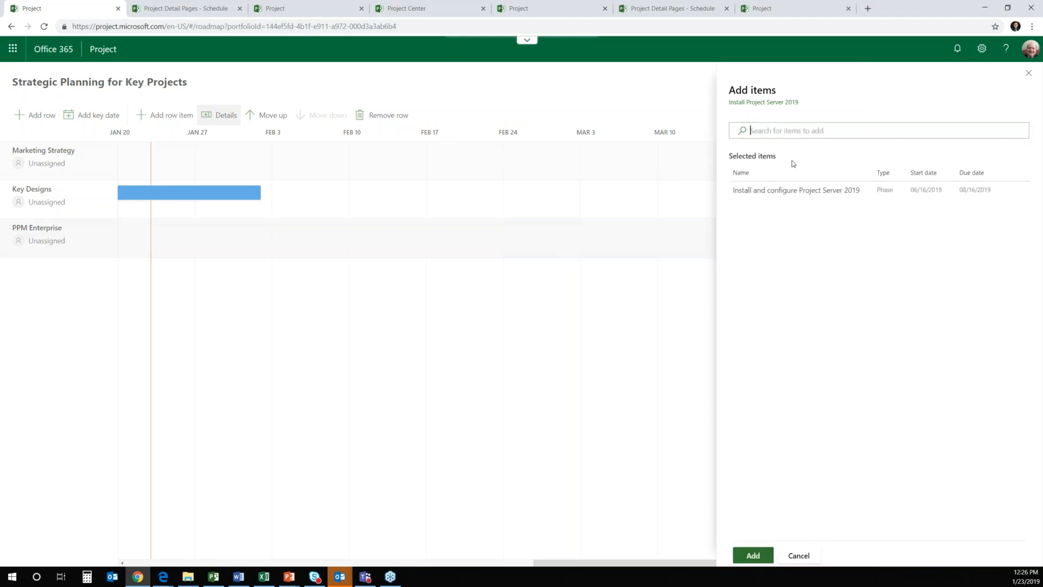
click(770, 132)
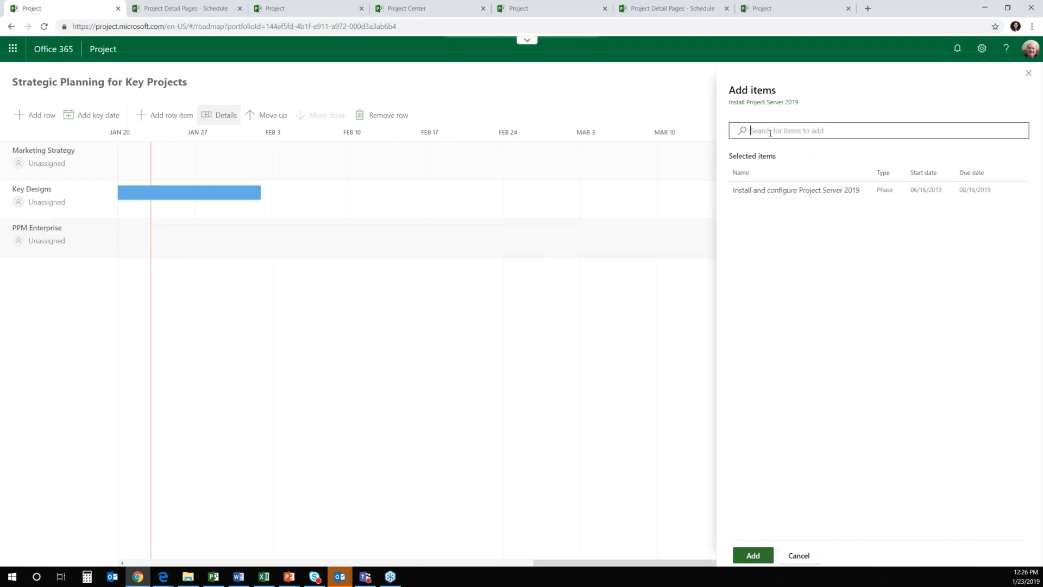
text(Config)
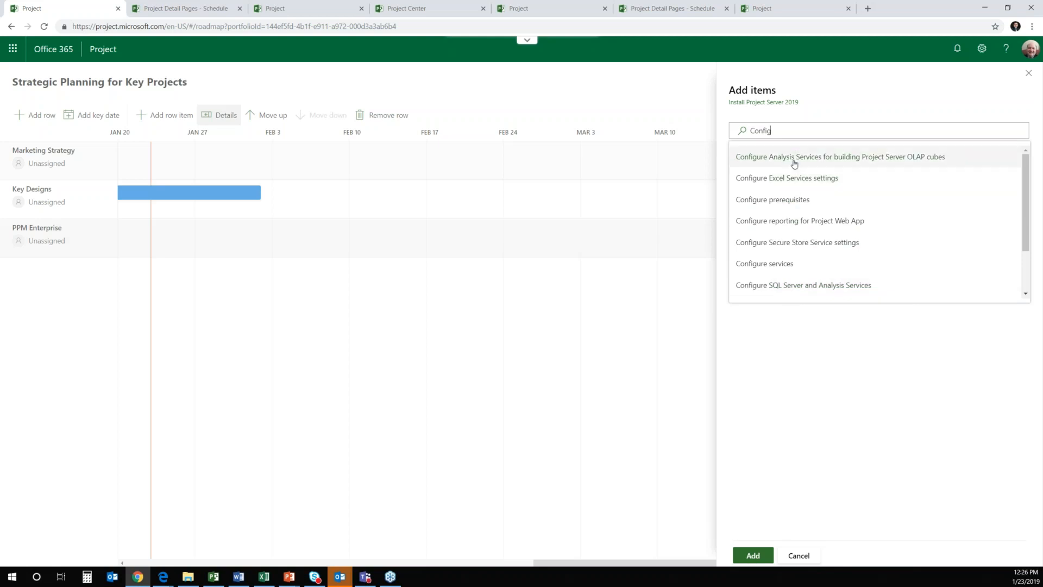
click(787, 220)
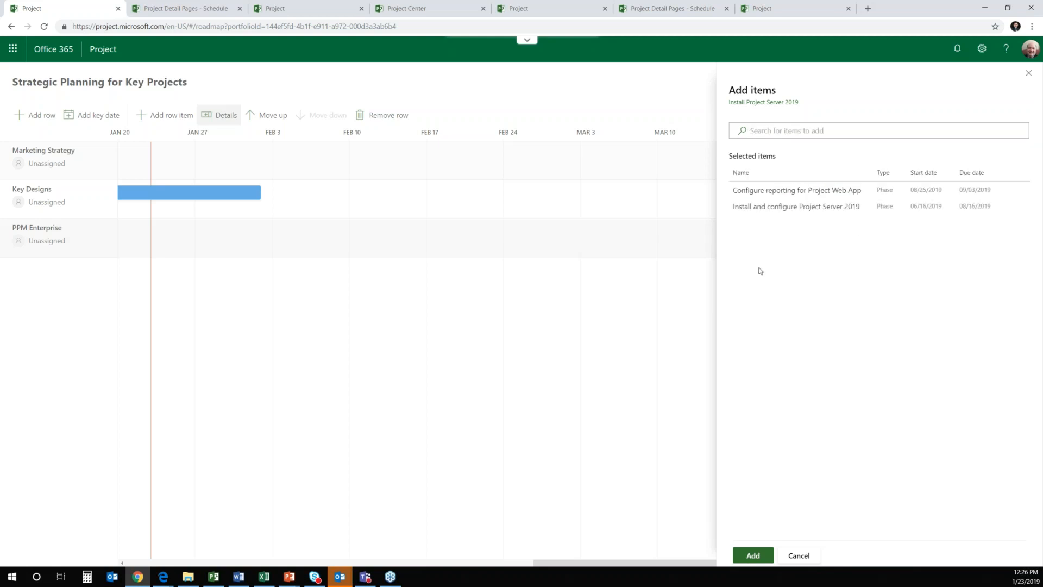
click(753, 555)
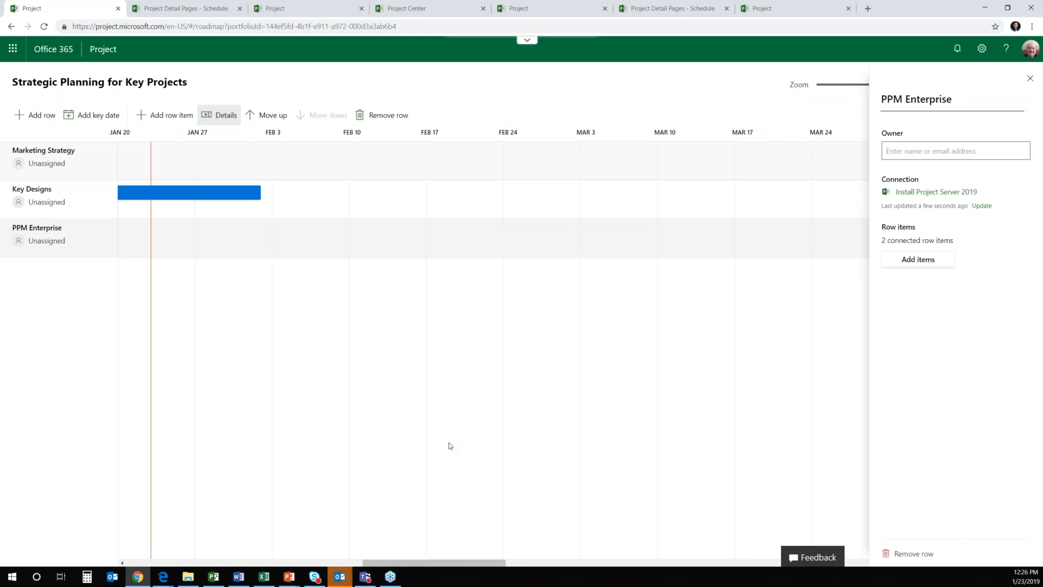
Step: Add the Financial Requirements and Market Design phases as row items to the Marketing Strategy row
click(80, 161)
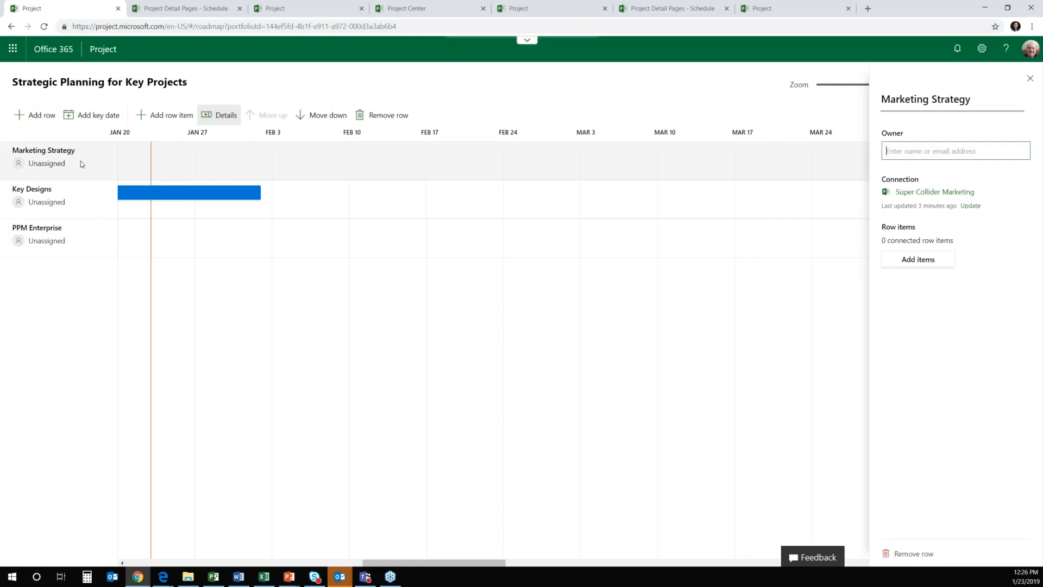
click(174, 117)
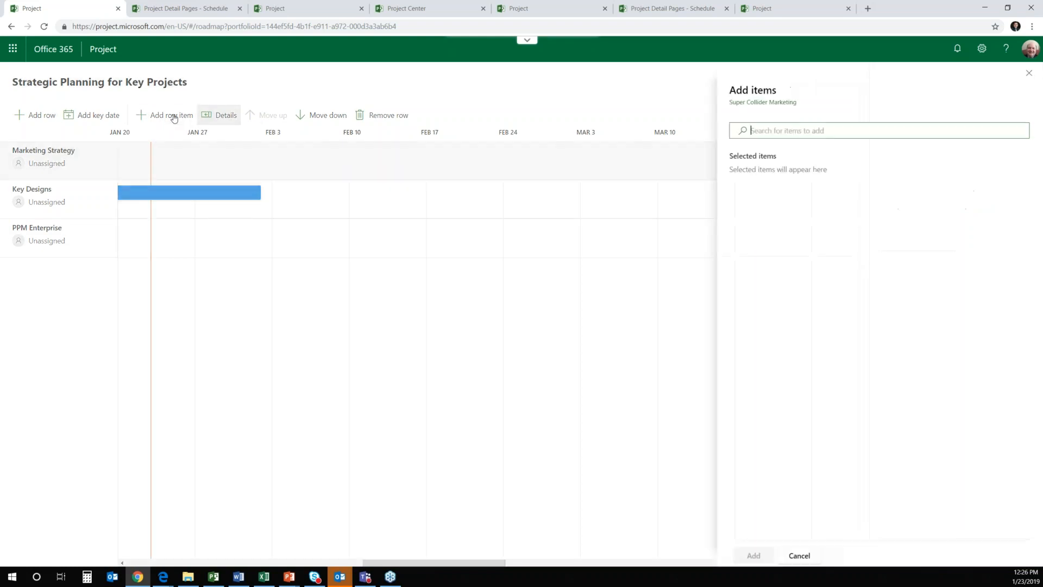
text(requi)
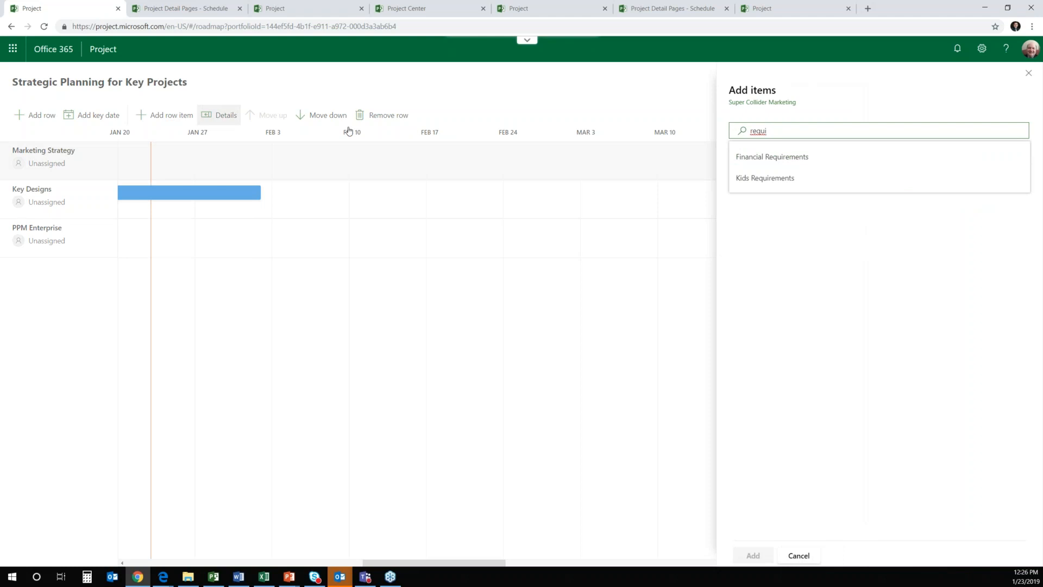
click(762, 158)
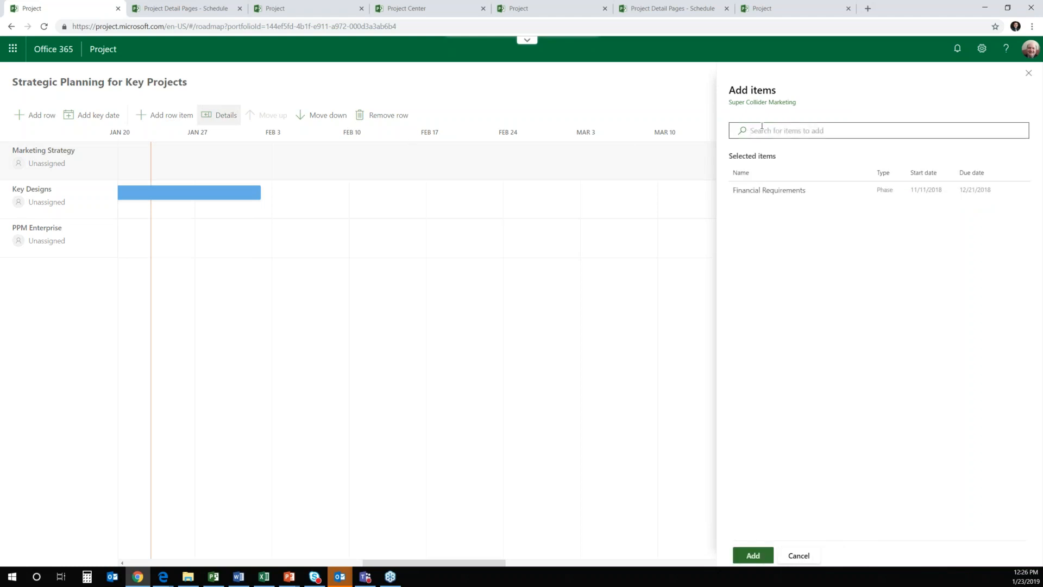
text(design)
key(Return)
click(754, 559)
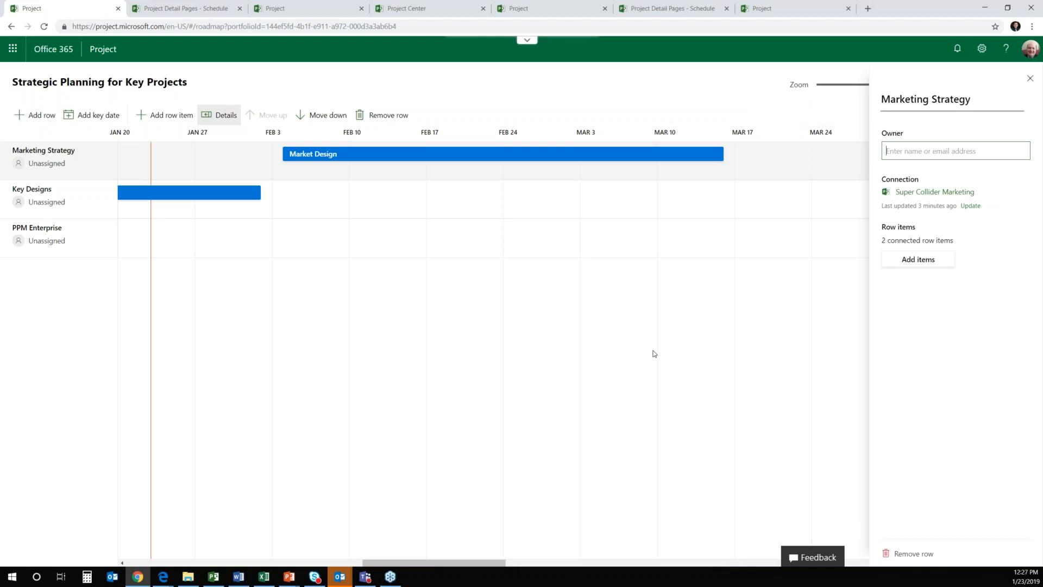
Step: Close the row details and zoom out the timeline to examine the row items from late 2018 to mid-2019
drag(423, 560, 461, 549)
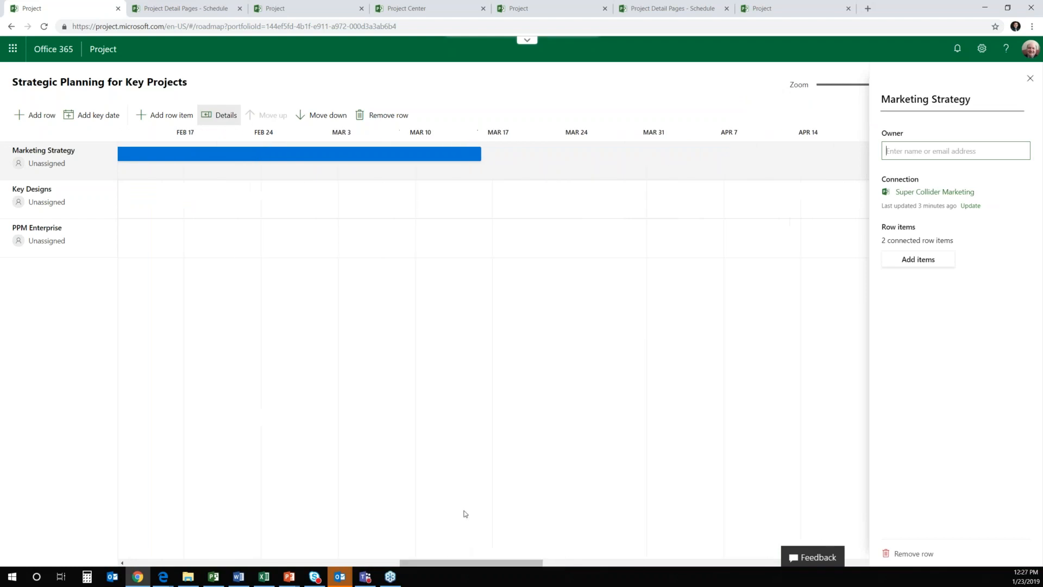
click(1031, 79)
mouse_move(838, 93)
mouse_down()
mouse_move(818, 89)
mouse_move(852, 93)
mouse_up()
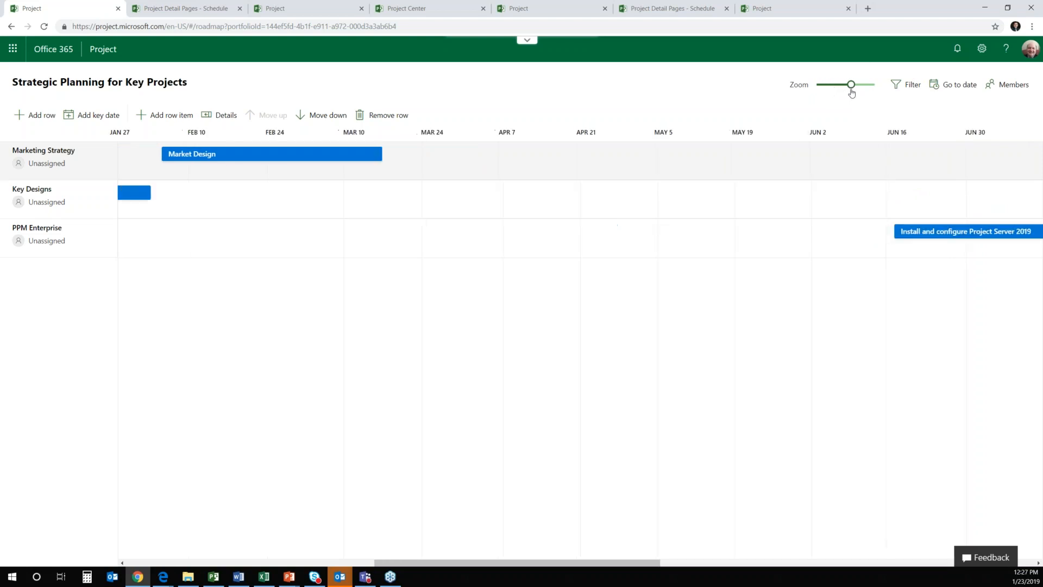
click(123, 563)
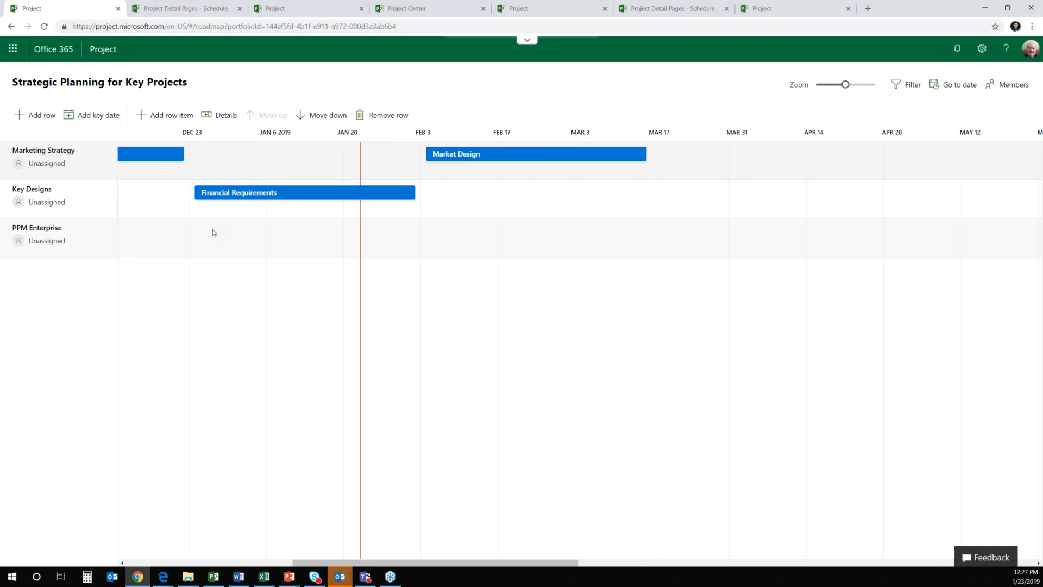
click(122, 563)
click(123, 564)
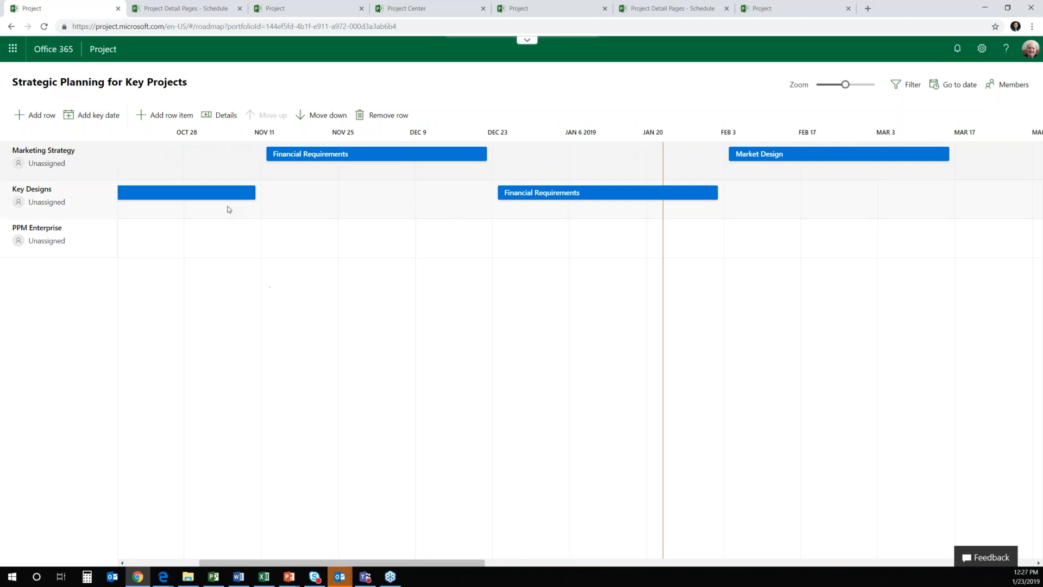
Step: Add a key date named "Thanksgiving week off" due Mon Nov 19 2018 with the status Done
click(94, 116)
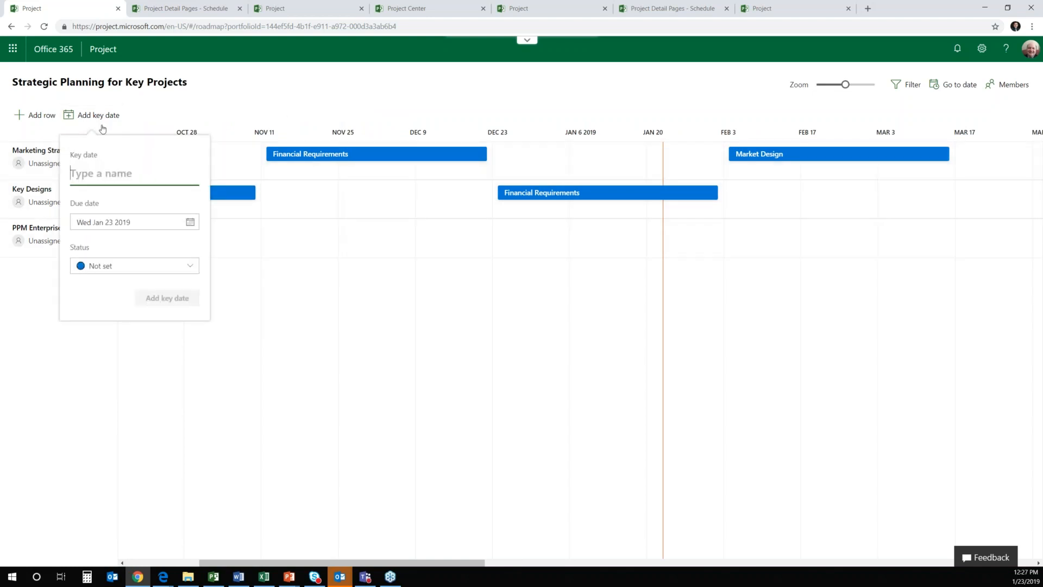
text(Thanksgiv)
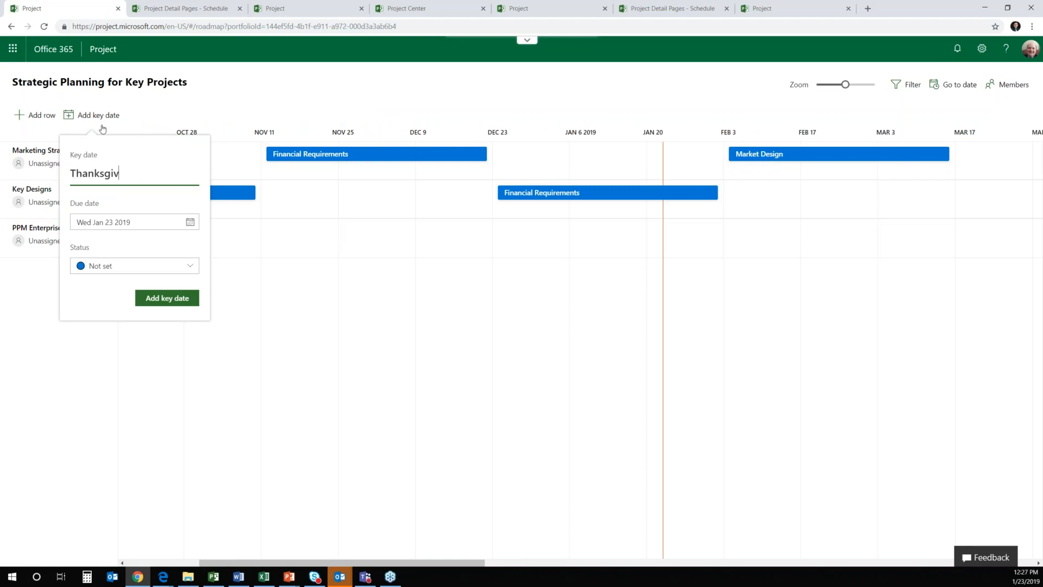
text(ing week off)
click(189, 222)
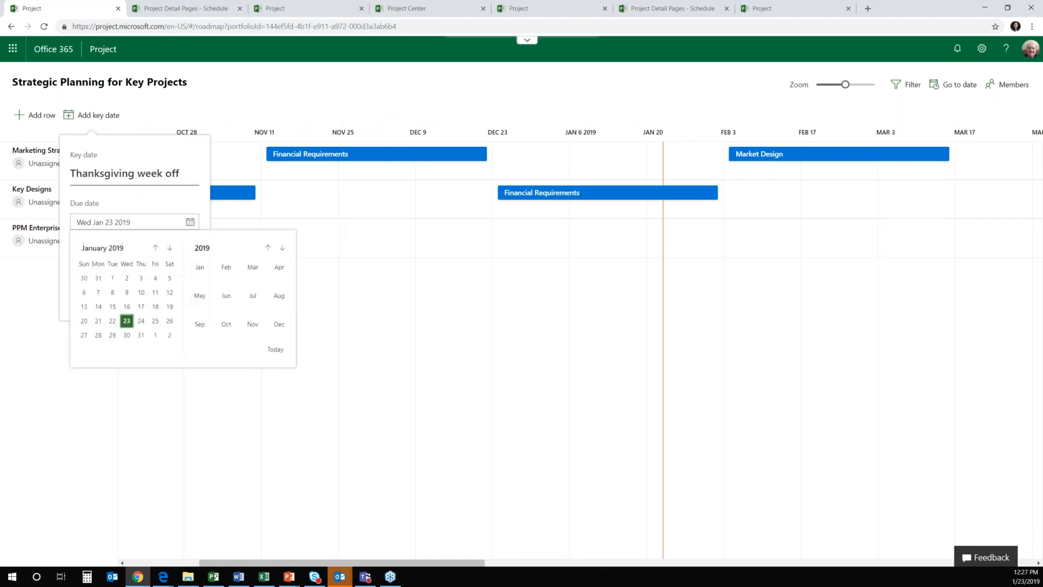
click(282, 249)
click(269, 249)
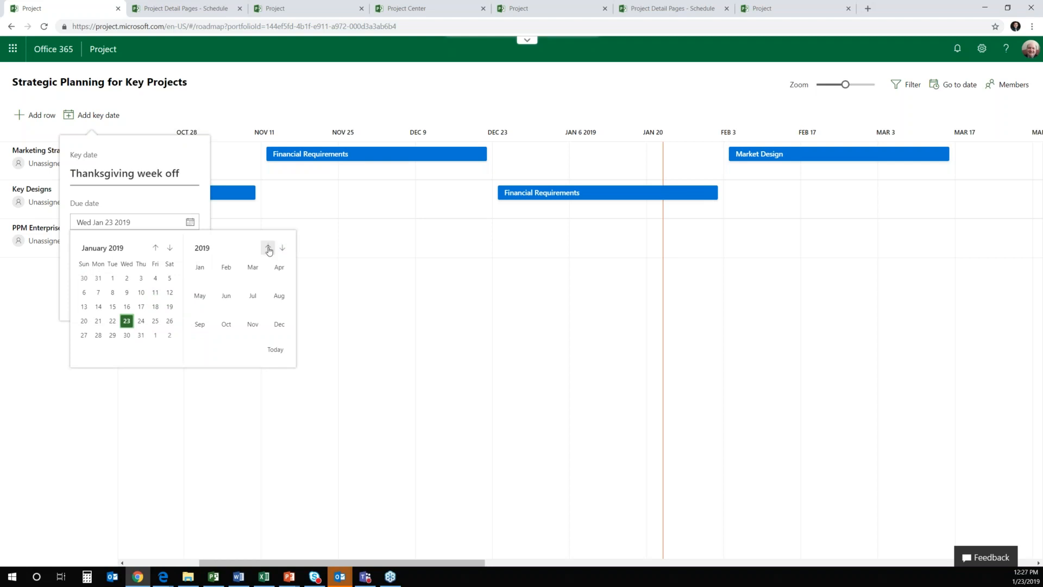
click(254, 326)
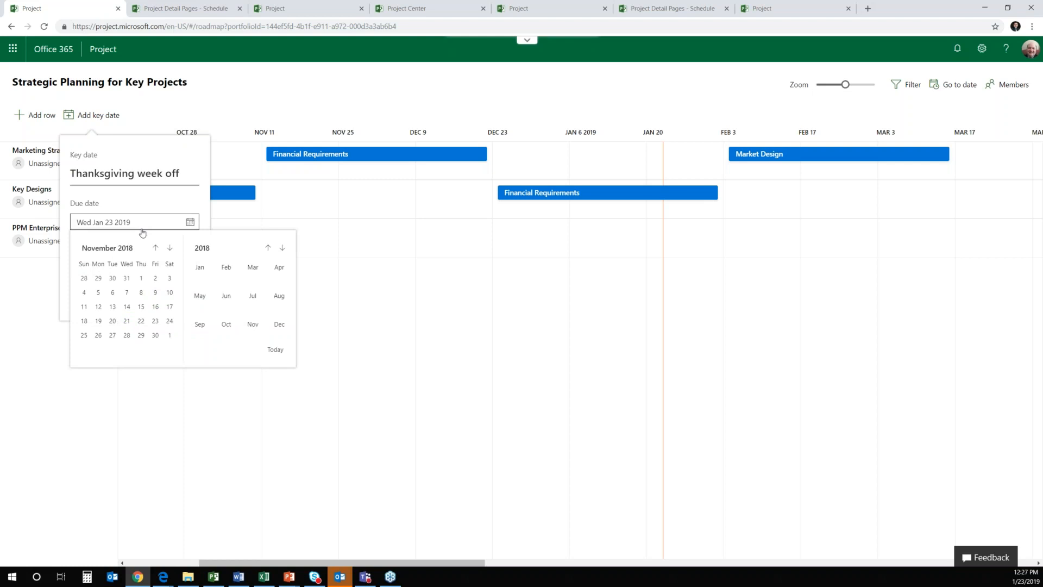
click(100, 322)
click(133, 266)
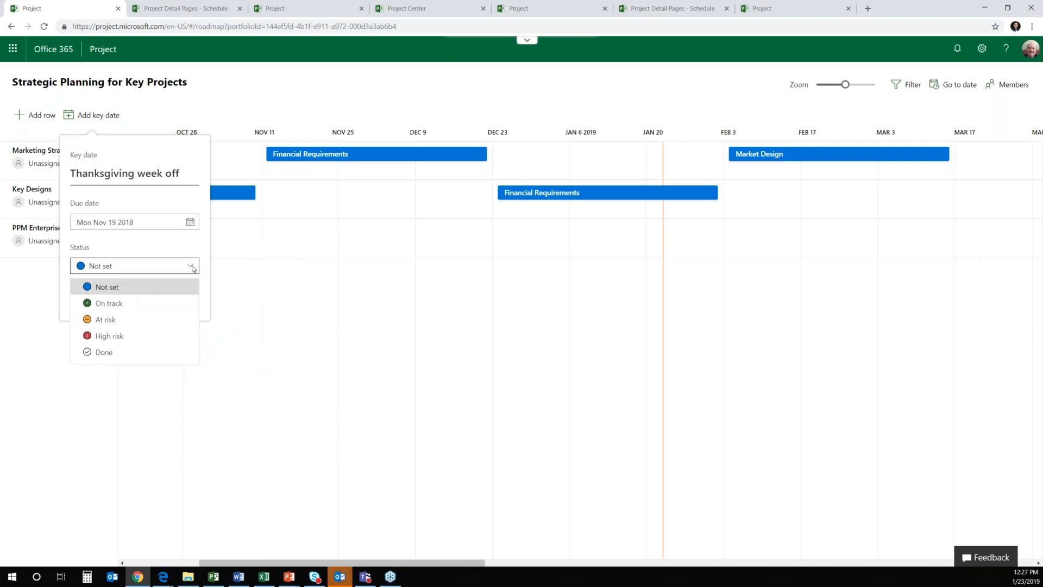
click(123, 353)
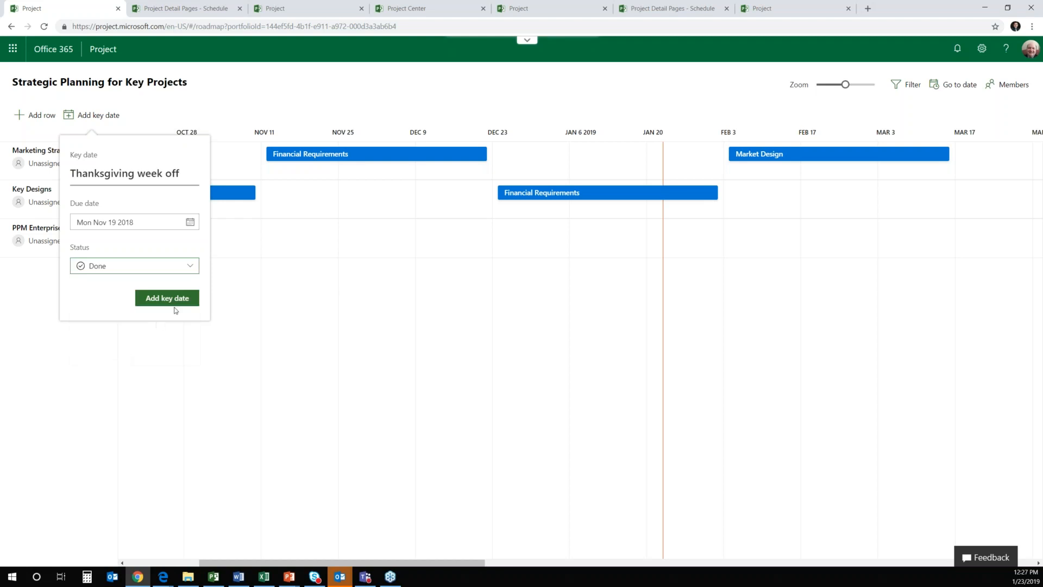
click(175, 305)
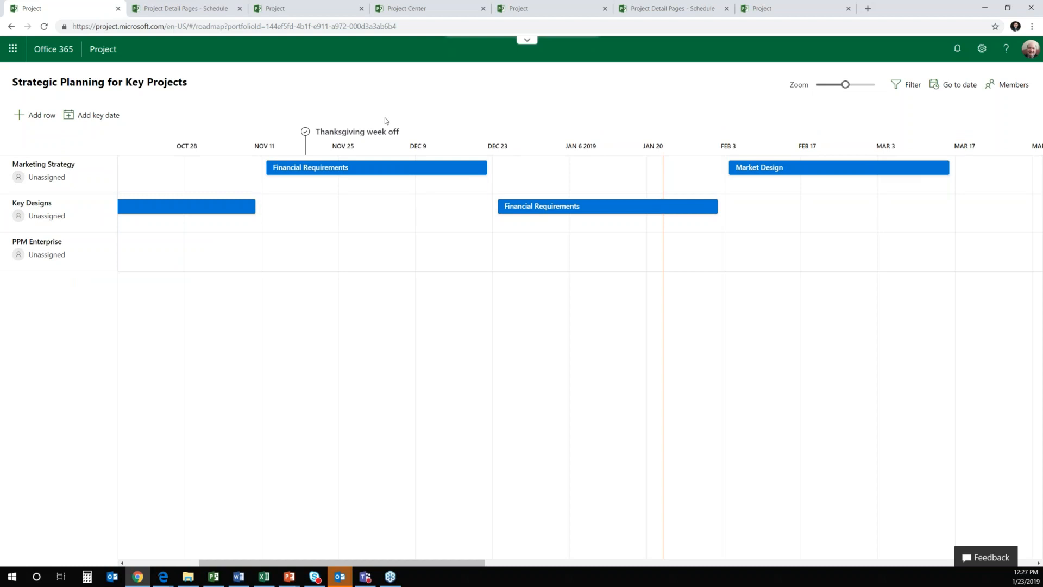
Step: Add a key date named "FY 19 Planning" due Tue Jan 01 2019 with the status Not set
click(99, 115)
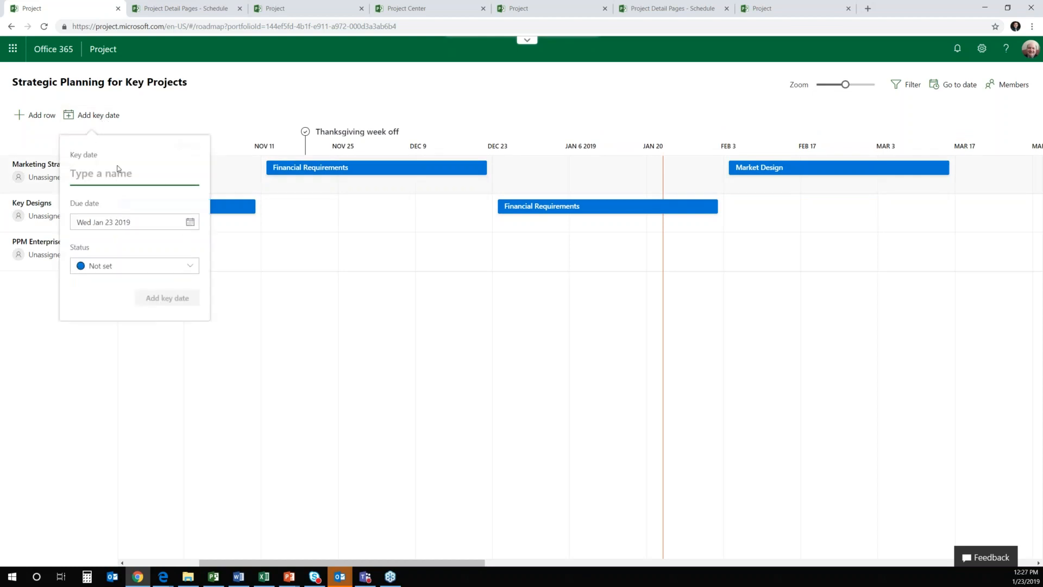
text(FY )
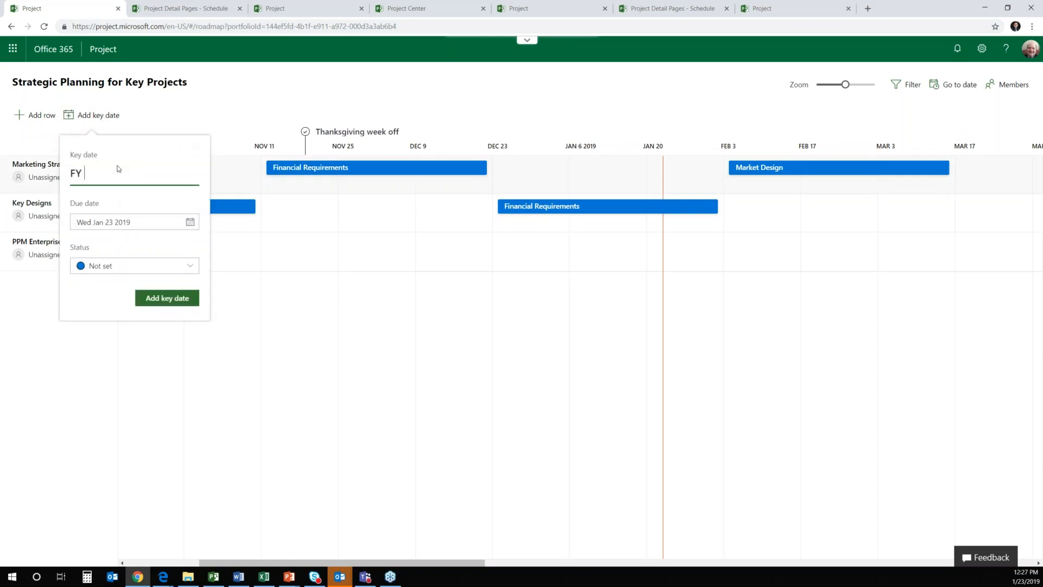
text(19 Planning)
click(190, 222)
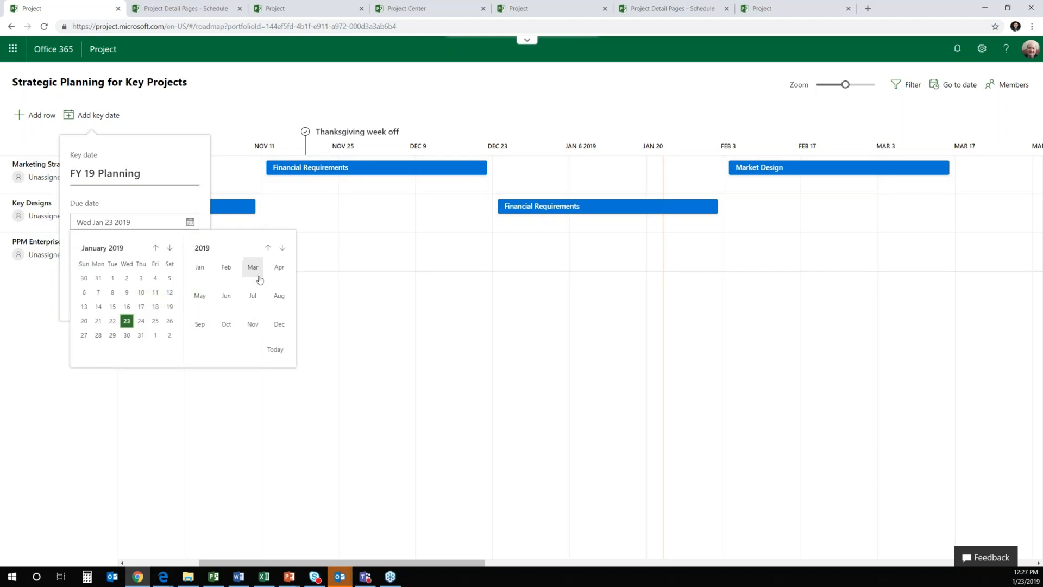
click(113, 278)
click(145, 266)
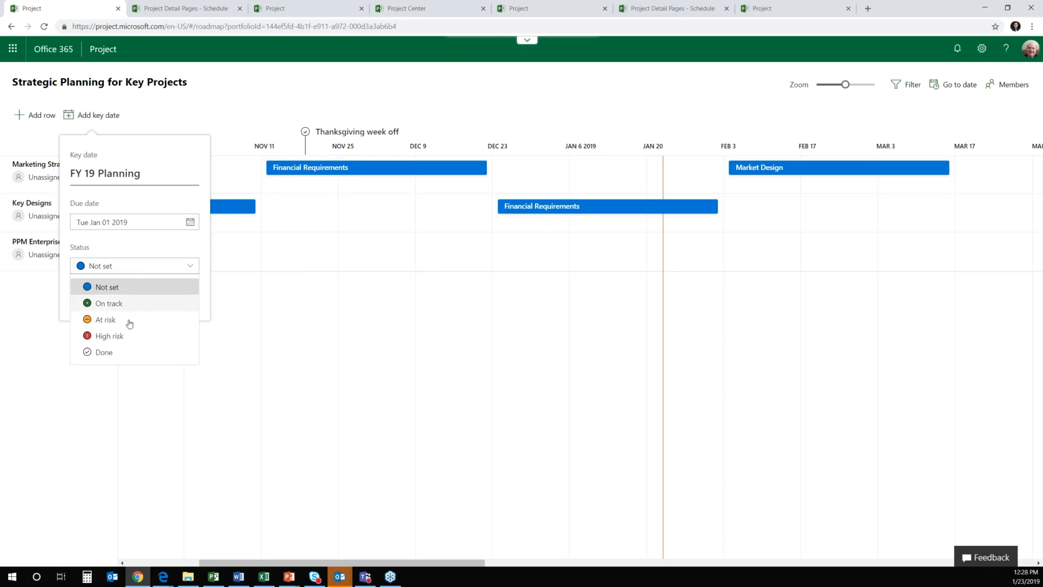
click(115, 290)
click(159, 299)
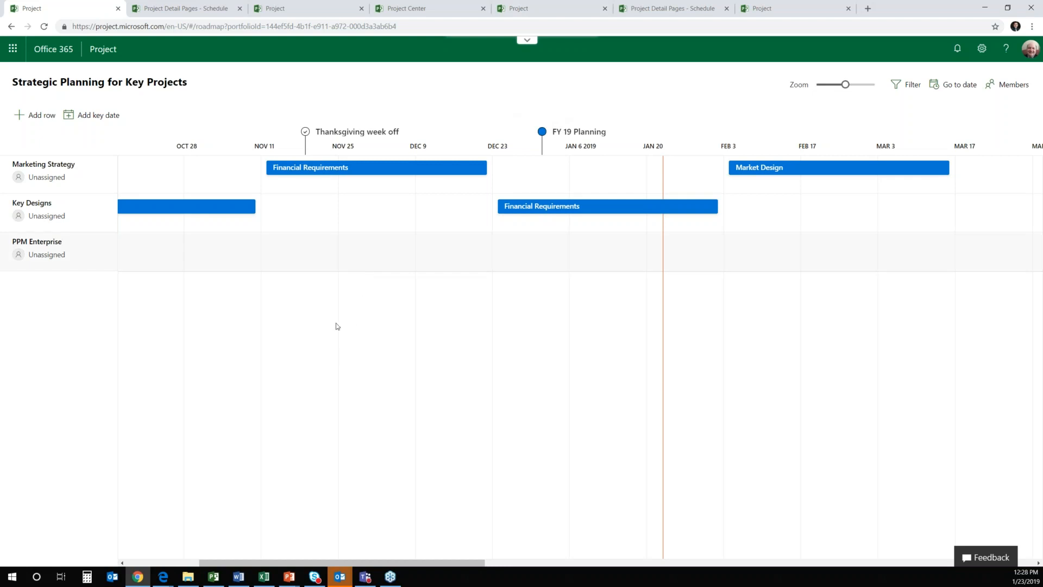
Step: Set the status of the Financial Requirements phase in the Marketing Strategy row to On track
click(373, 167)
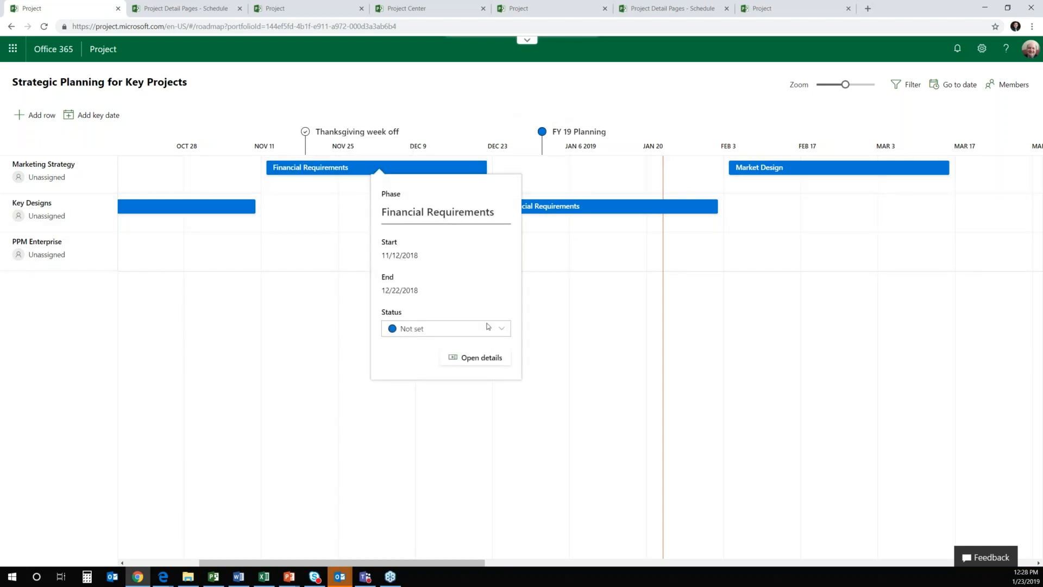
click(485, 357)
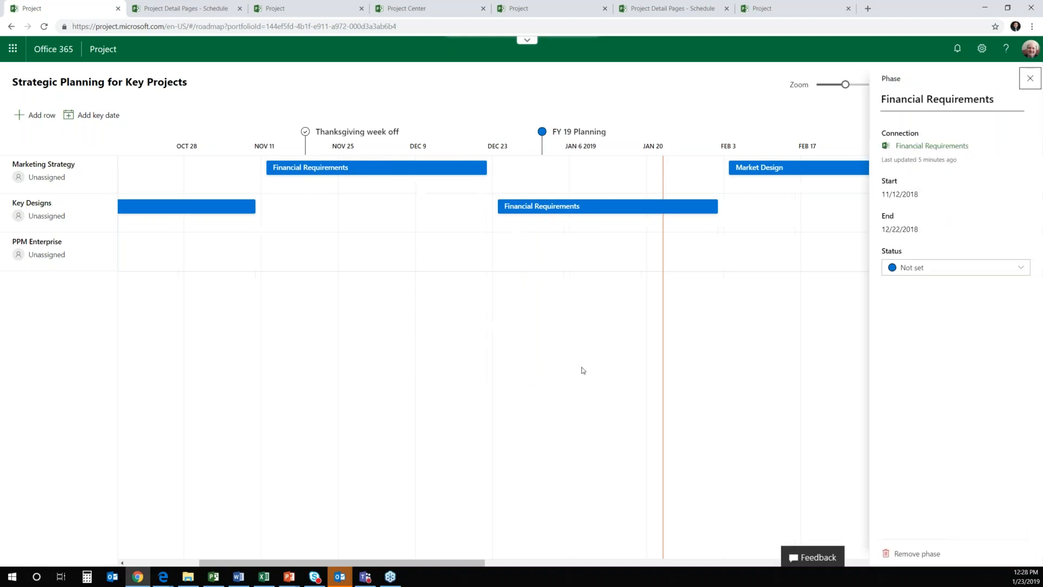
click(972, 271)
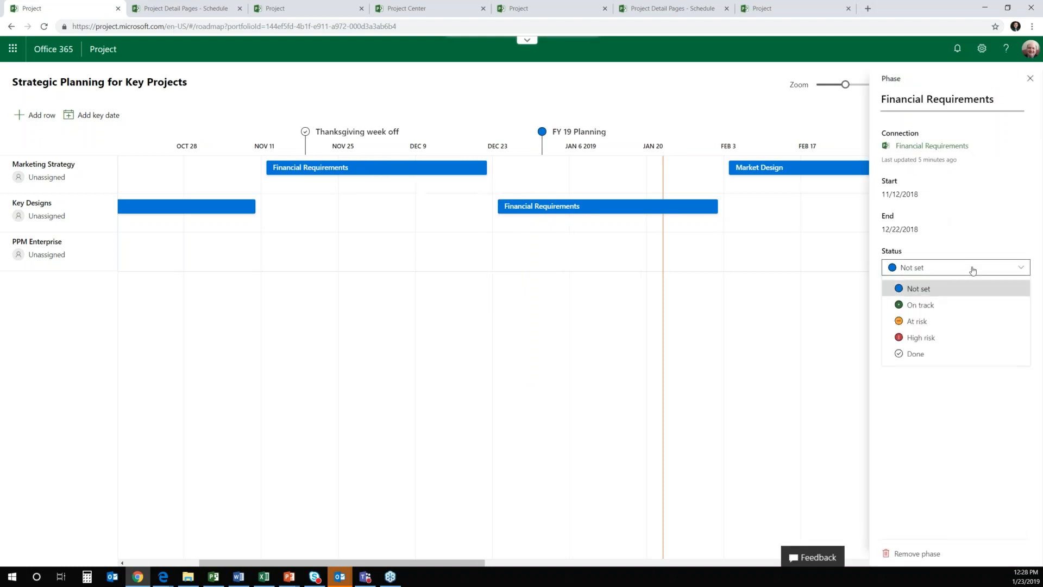
click(923, 308)
Step: Set the status of the Financial Requirements phase in the Key Designs row to At risk
click(585, 209)
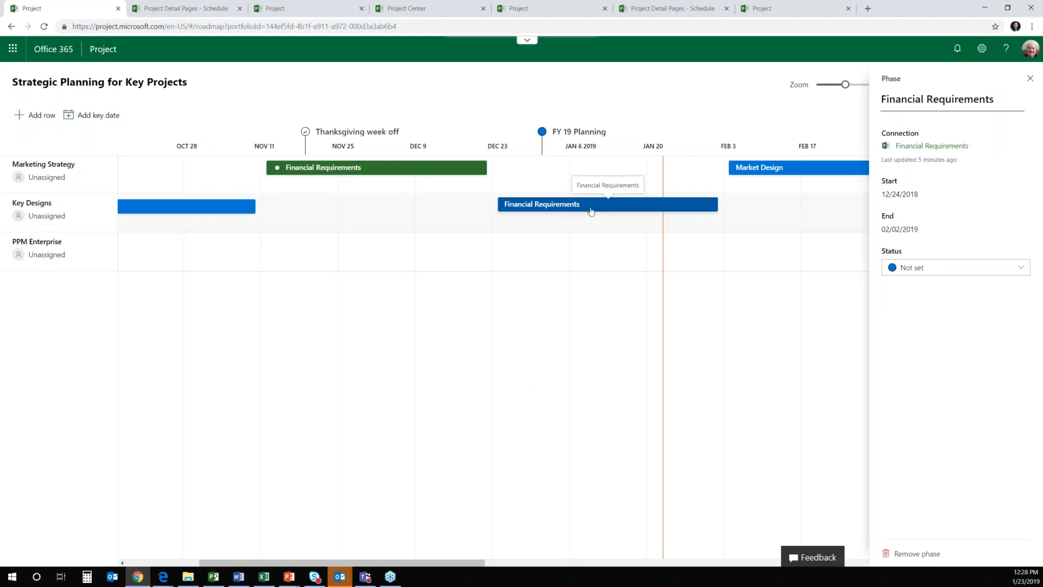
click(927, 269)
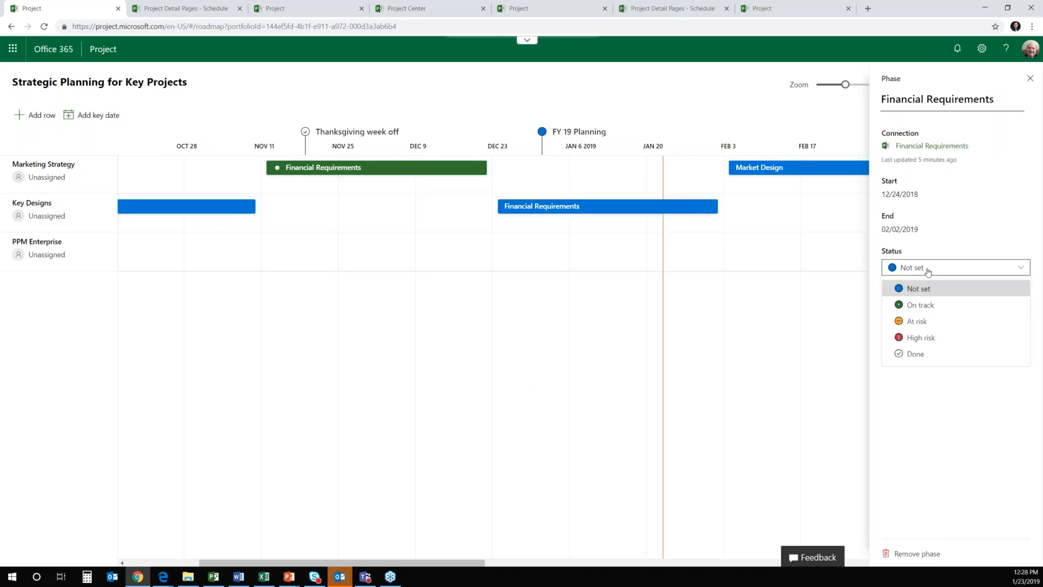
click(928, 323)
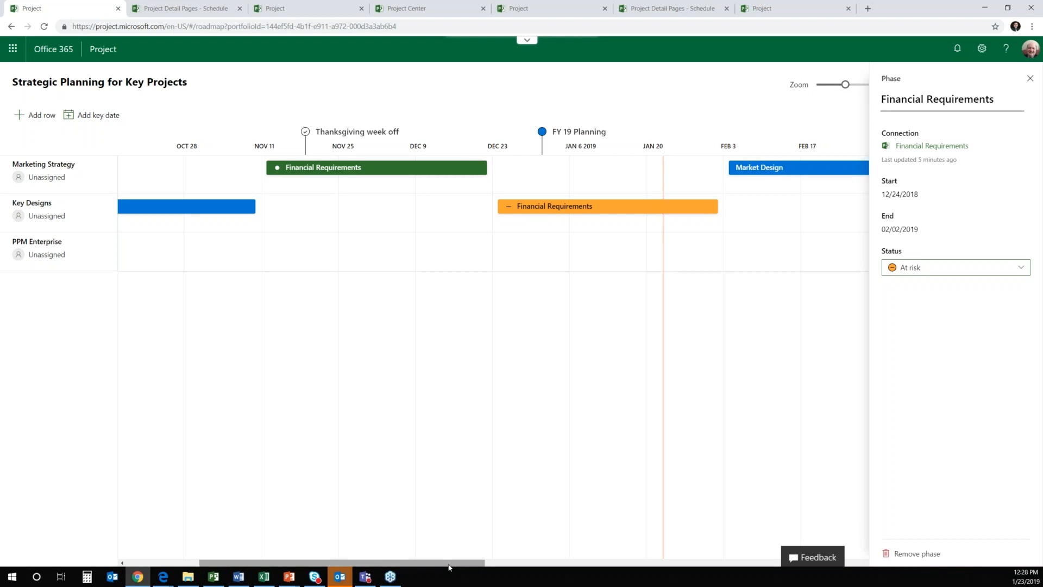
Step: Set the status of the Market Design phase in the Marketing Strategy row to High risk
drag(449, 563, 566, 563)
click(451, 171)
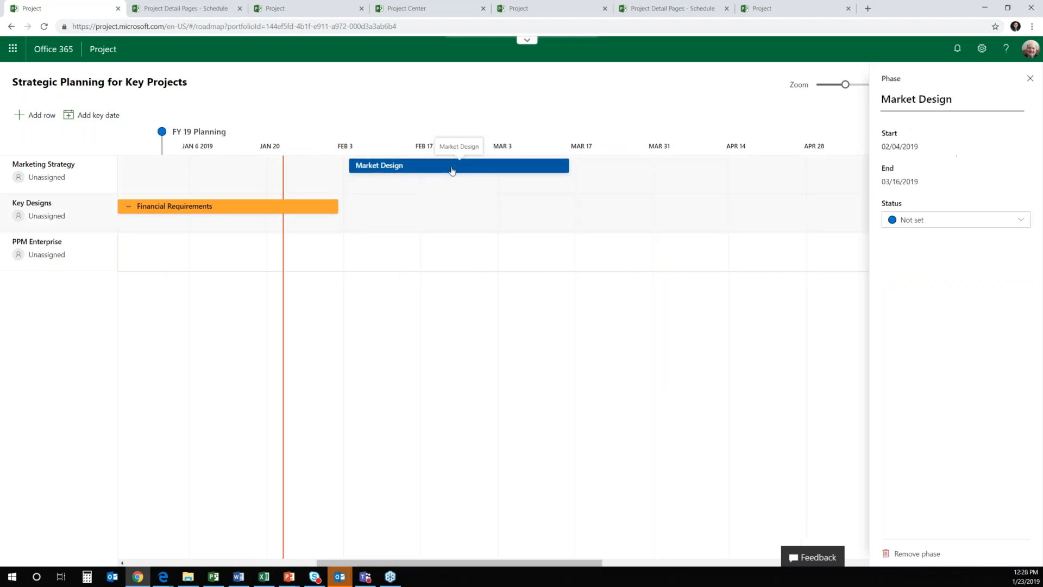
click(913, 269)
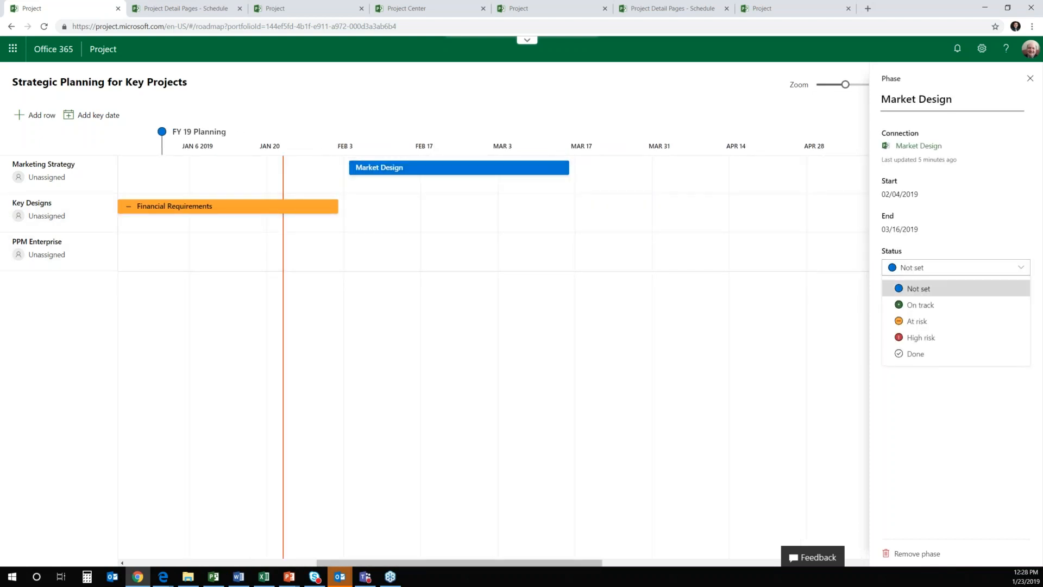
click(904, 337)
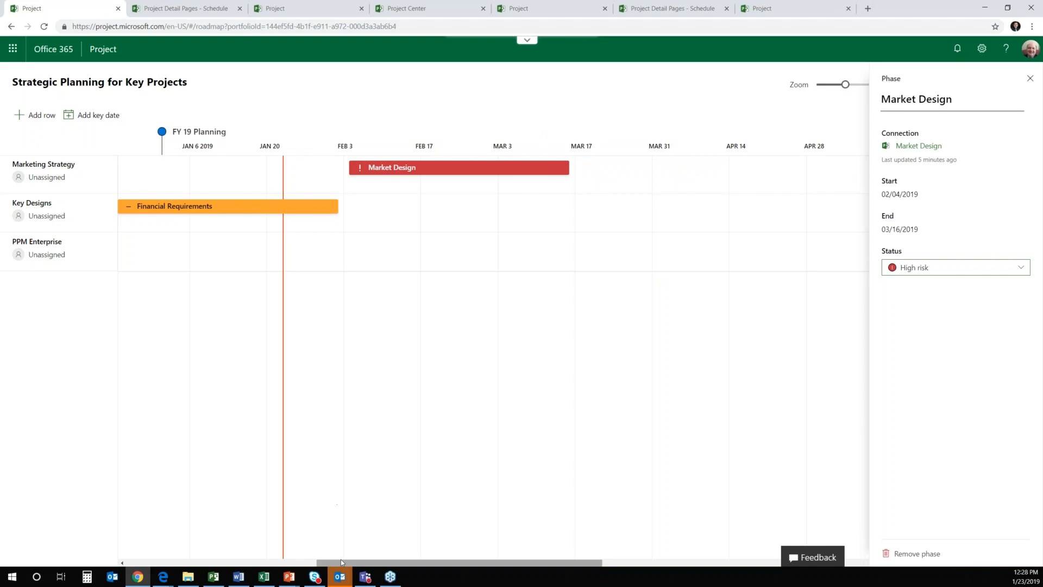
Step: Set the Kids Requirements phase in the Key Designs row to On track, close its details and zoom the timeline fully out
drag(341, 563, 183, 550)
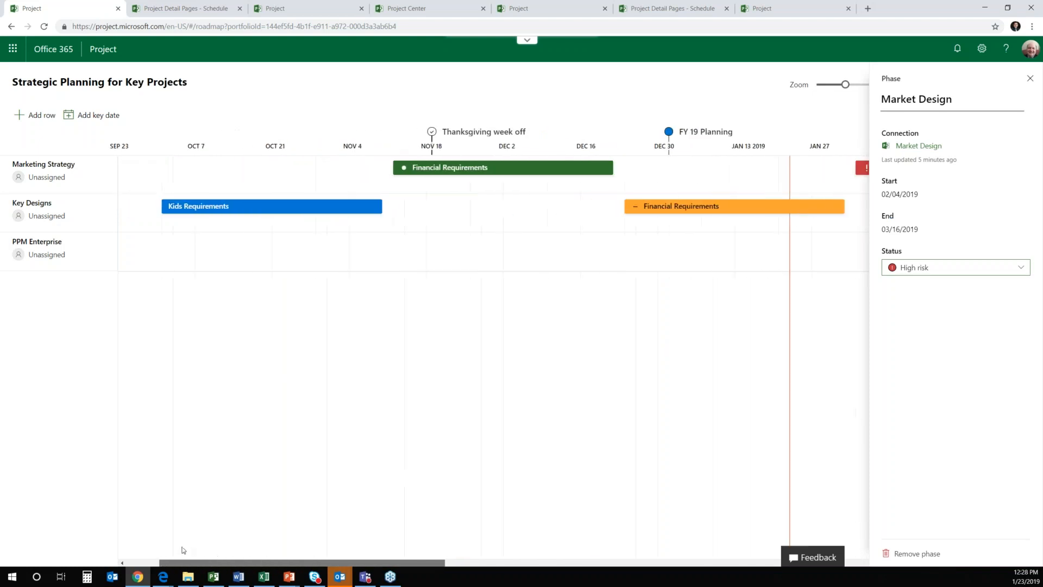
click(343, 209)
click(936, 275)
click(923, 303)
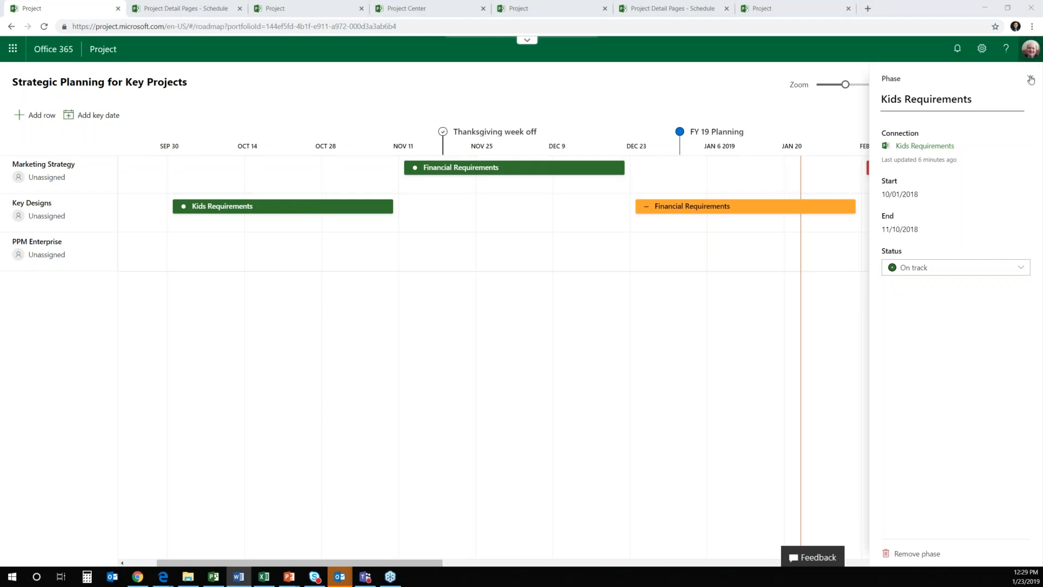
click(1030, 78)
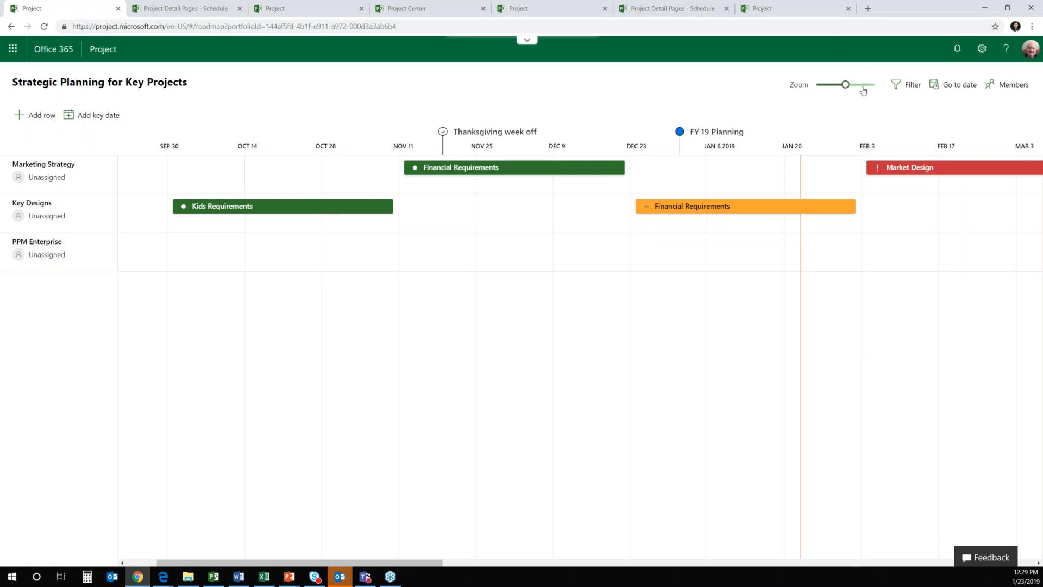
drag(840, 88, 817, 88)
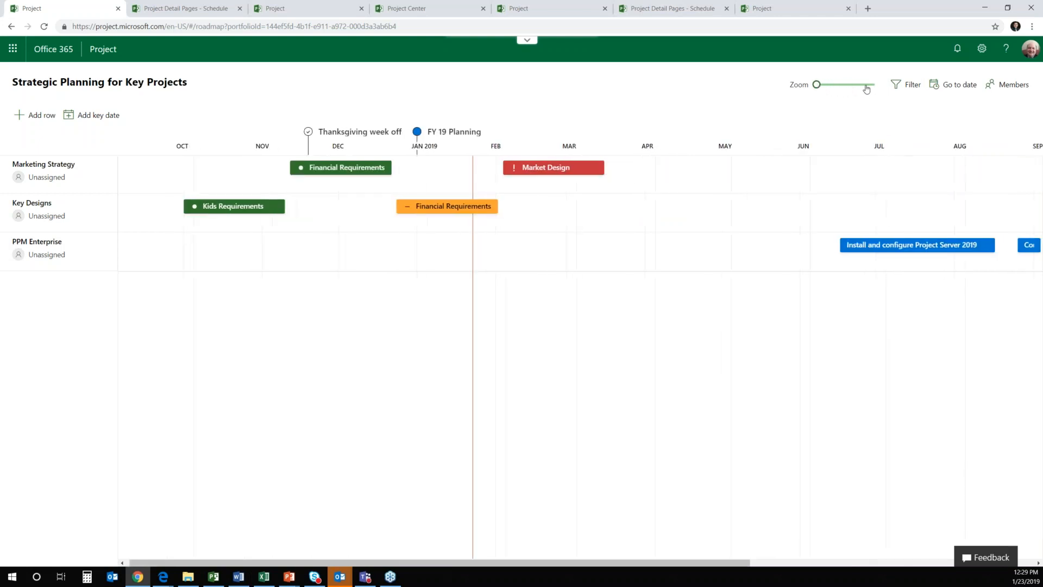
Step: Try filtering the roadmap rows by an owner's name and by Unassigned, and remove the filter
click(902, 85)
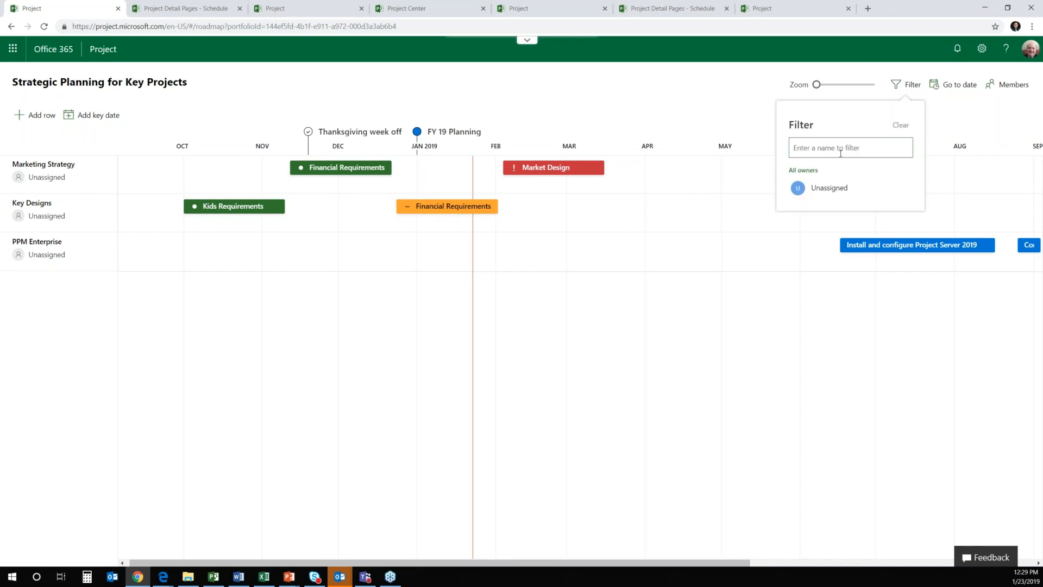
text(dis)
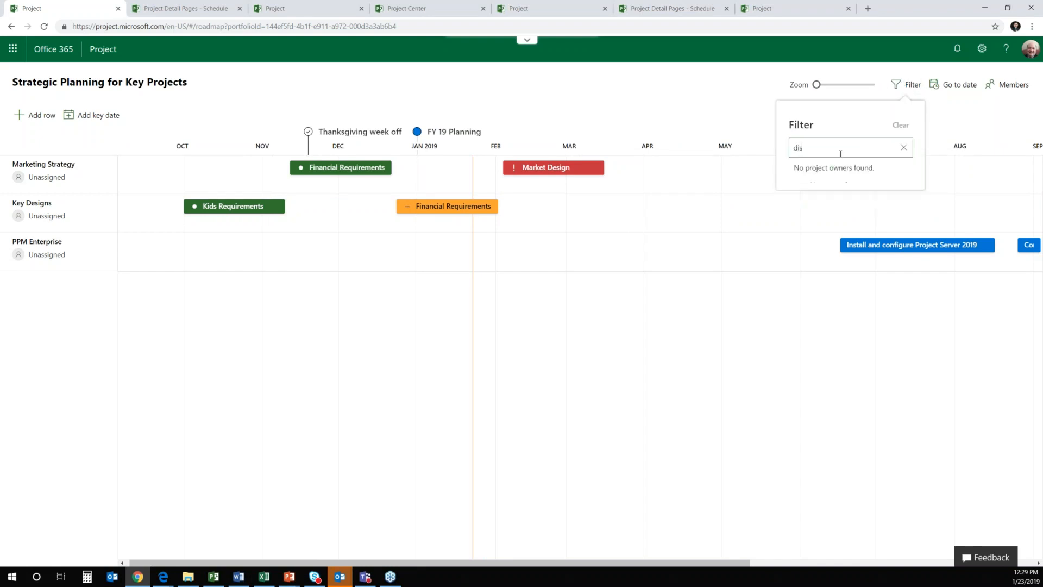
key(BackSpace)
key(BackSpace)
text(es)
key(BackSpace)
key(BackSpace)
key(BackSpace)
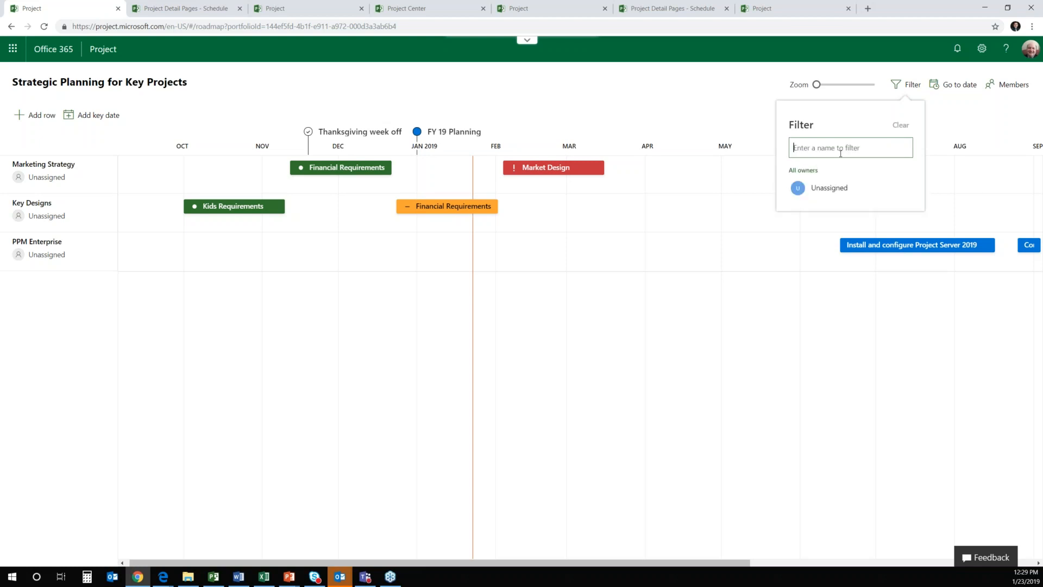
click(833, 194)
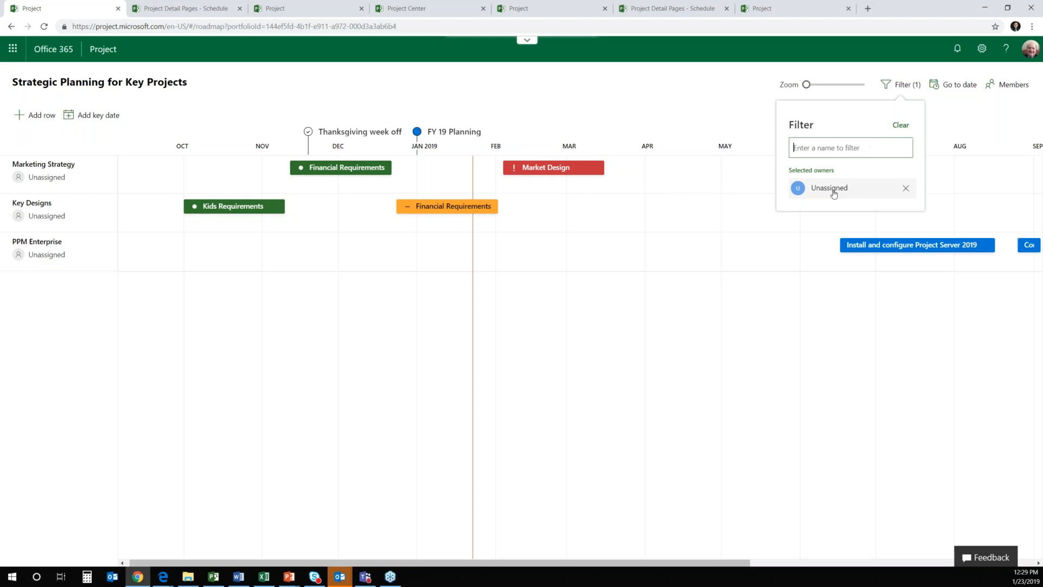
click(904, 188)
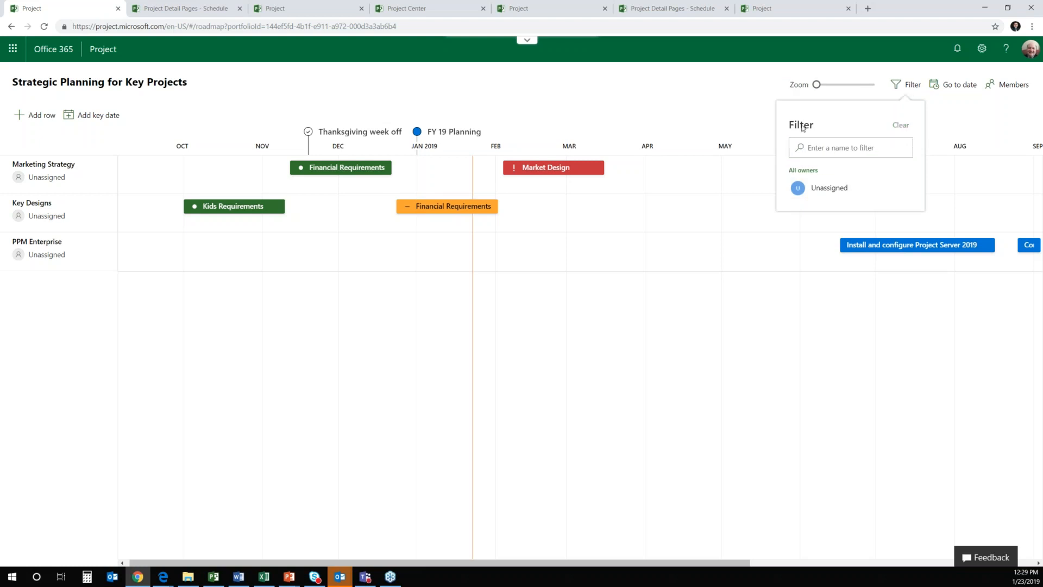
click(825, 148)
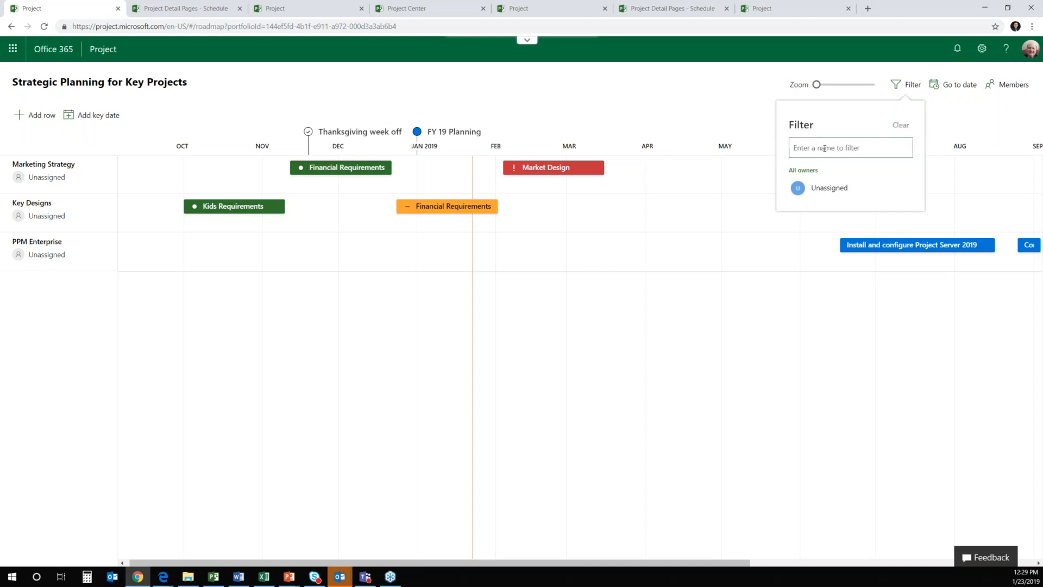
Step: Assign the first suggested person matching "mw" as owner of the Marketing Strategy row and close the row details
click(49, 178)
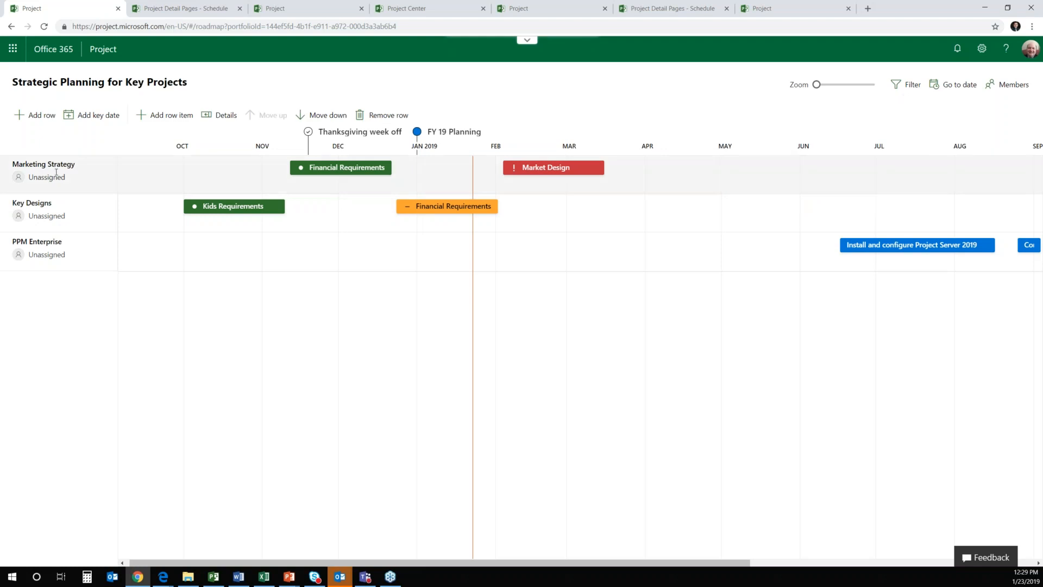
double_click(56, 172)
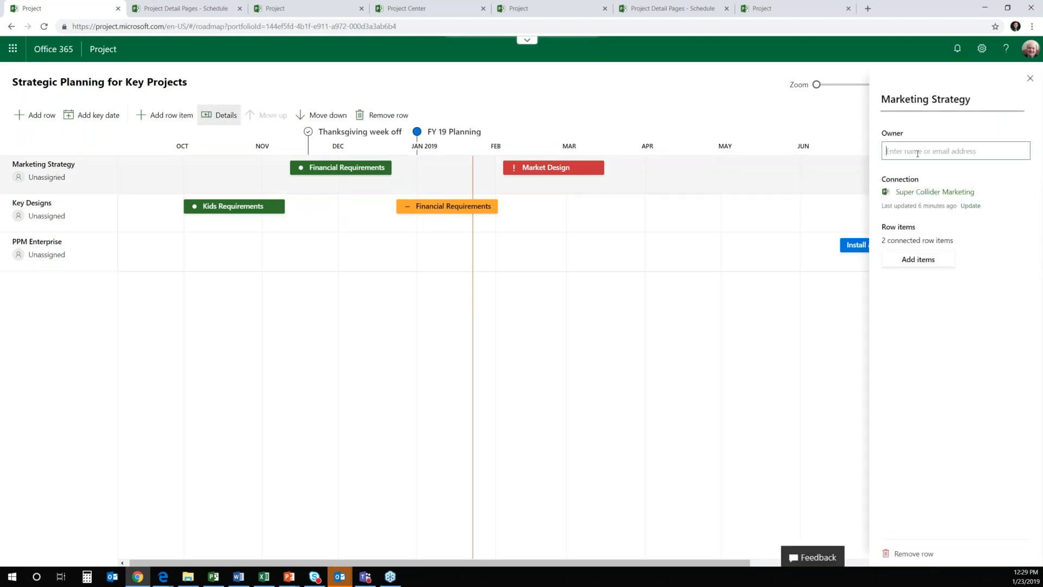
click(917, 154)
text(mw)
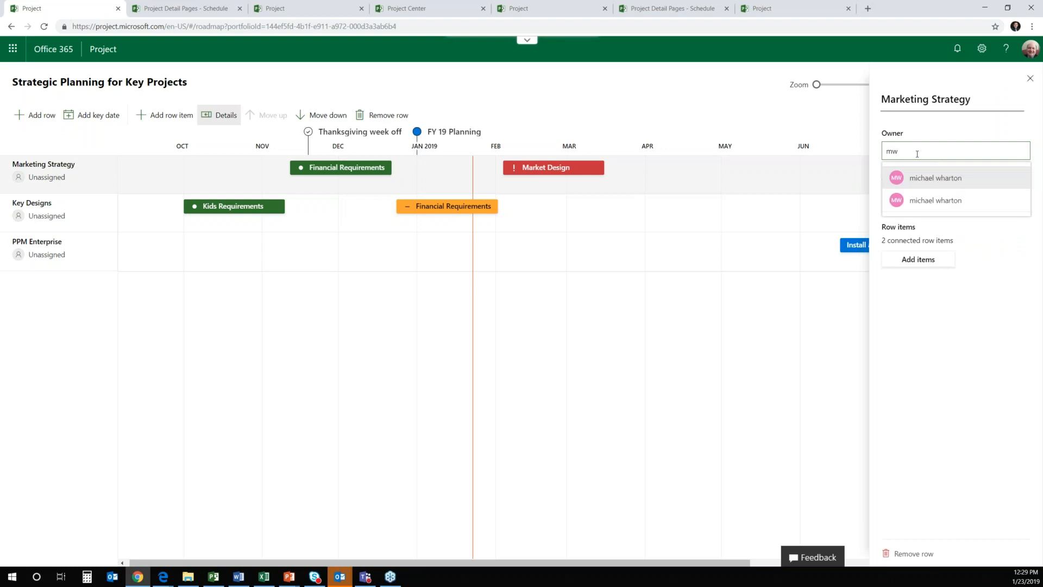
key(Return)
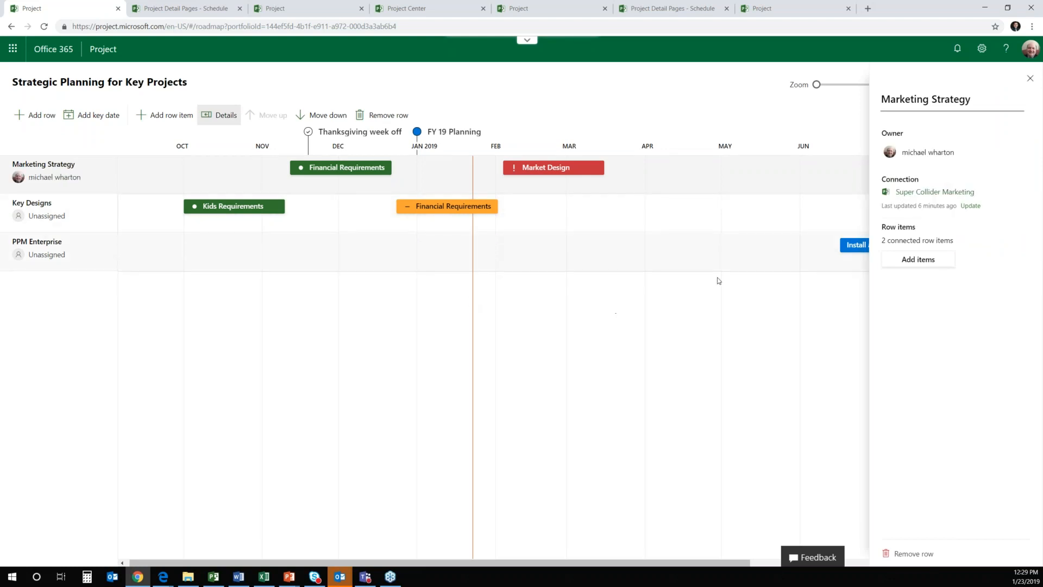
click(1030, 78)
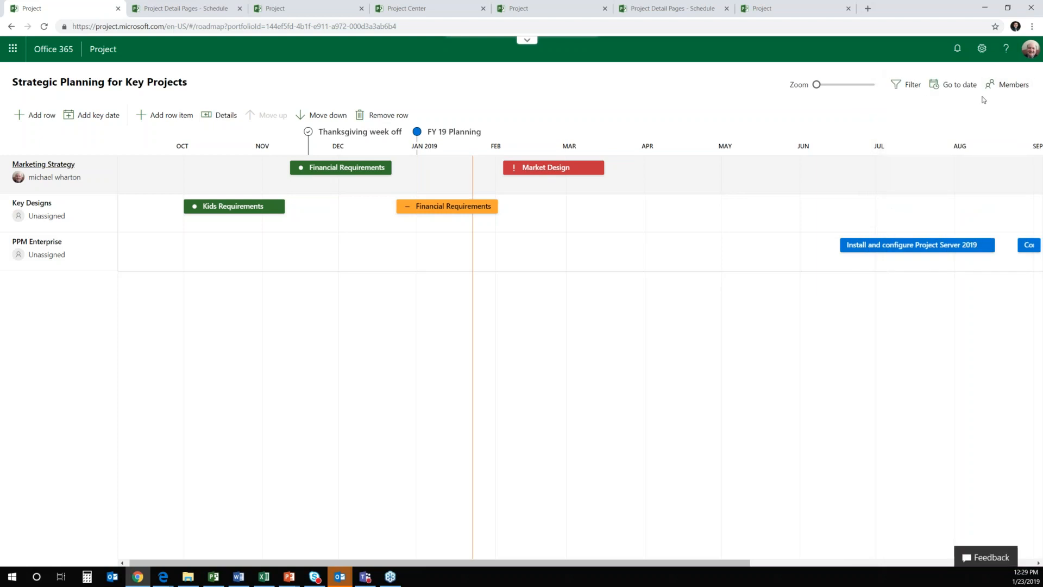
Step: Browse the Go to date calendar ahead to November 2019 and back, and jump the timeline to a date in October 2018
click(952, 87)
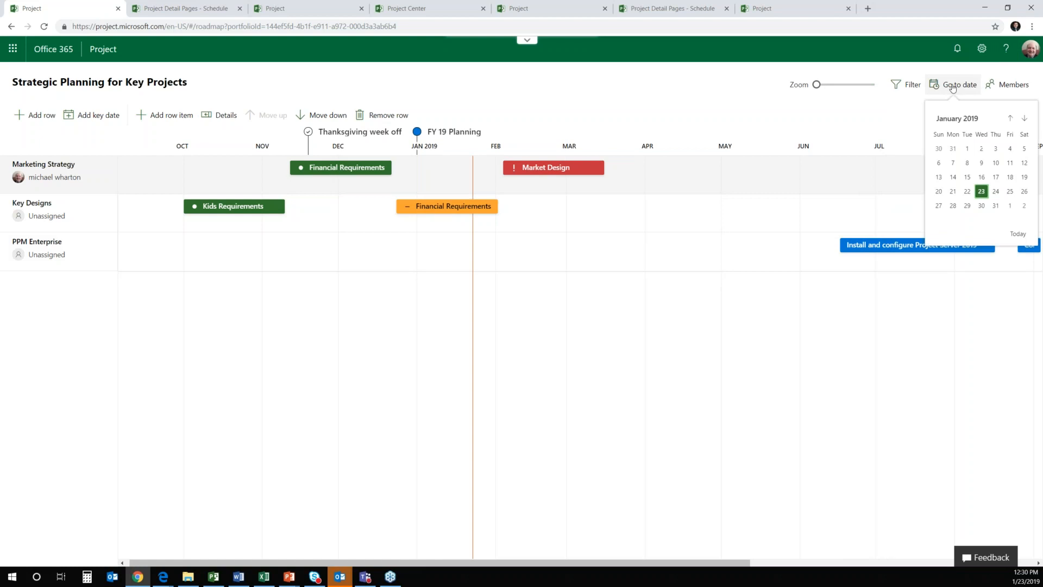
click(1025, 119)
click(1025, 118)
click(1025, 118)
click(1025, 119)
click(1024, 119)
click(1025, 118)
click(1025, 119)
click(1025, 118)
click(1024, 118)
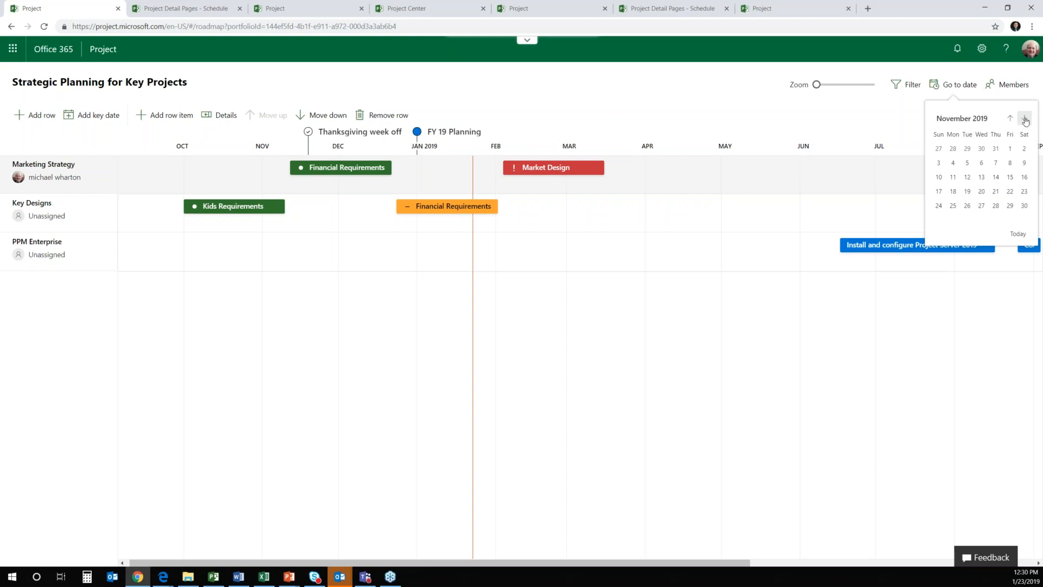
click(1011, 119)
click(1011, 118)
click(1010, 119)
double_click(1011, 118)
double_click(1011, 118)
click(1011, 118)
double_click(1011, 119)
double_click(1011, 119)
click(954, 163)
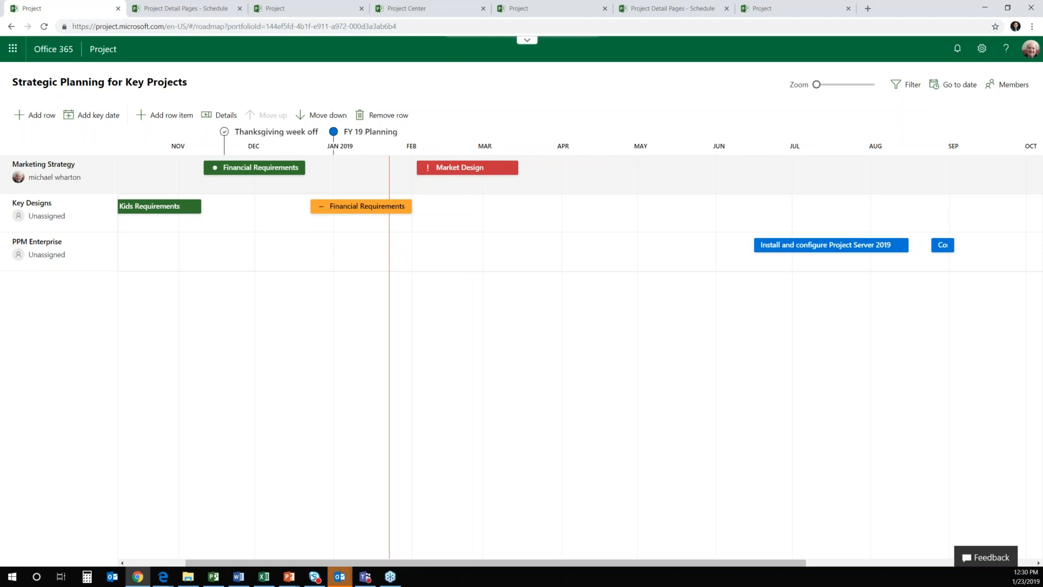
drag(403, 562, 334, 507)
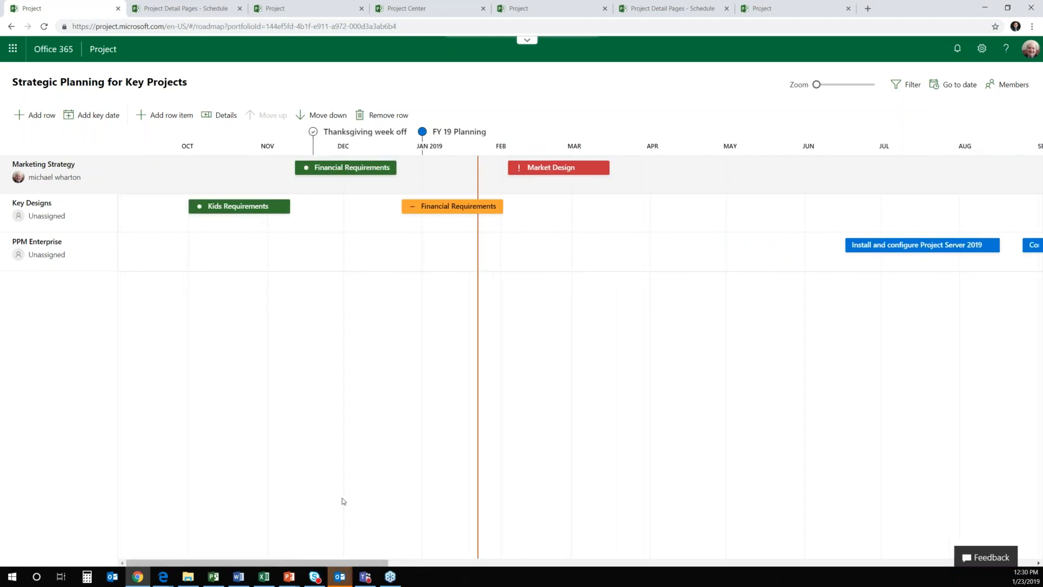